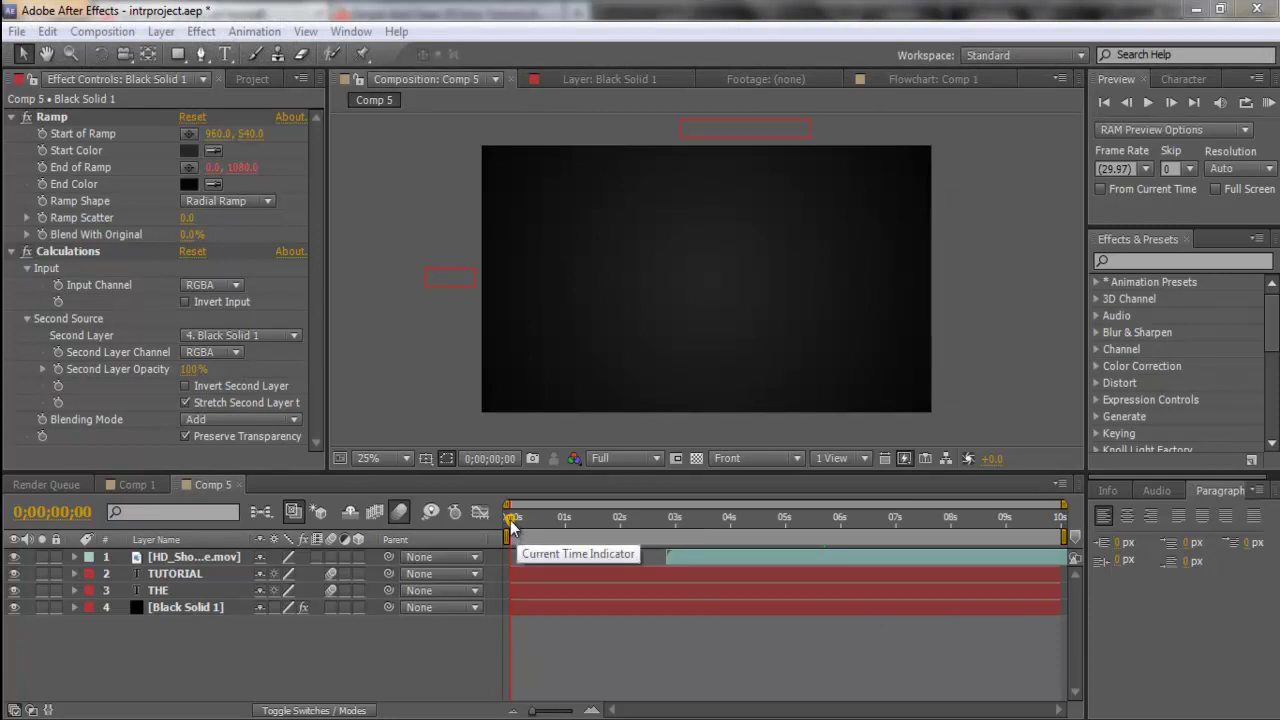
Move the current time indicator to the 5-second mark, 0;00;05;00, in Comp 5.
left_click_drag(510, 527, 682, 524)
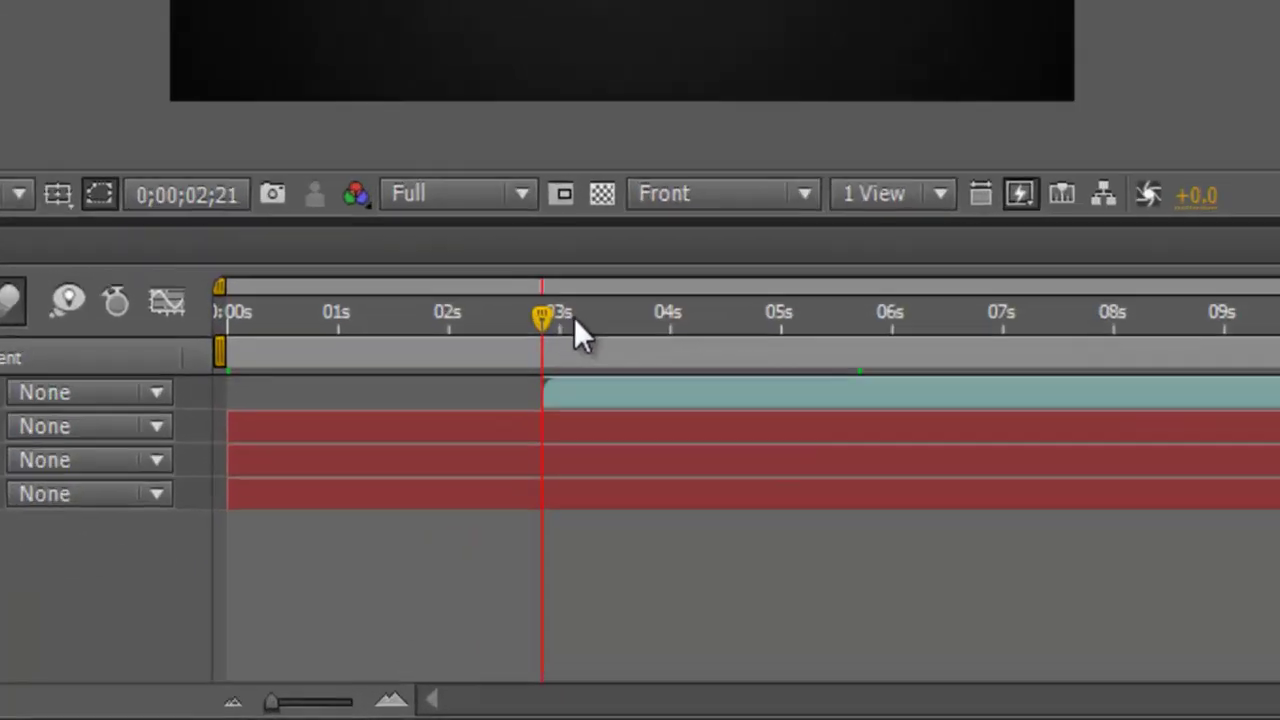
left_click_drag(574, 320, 856, 308)
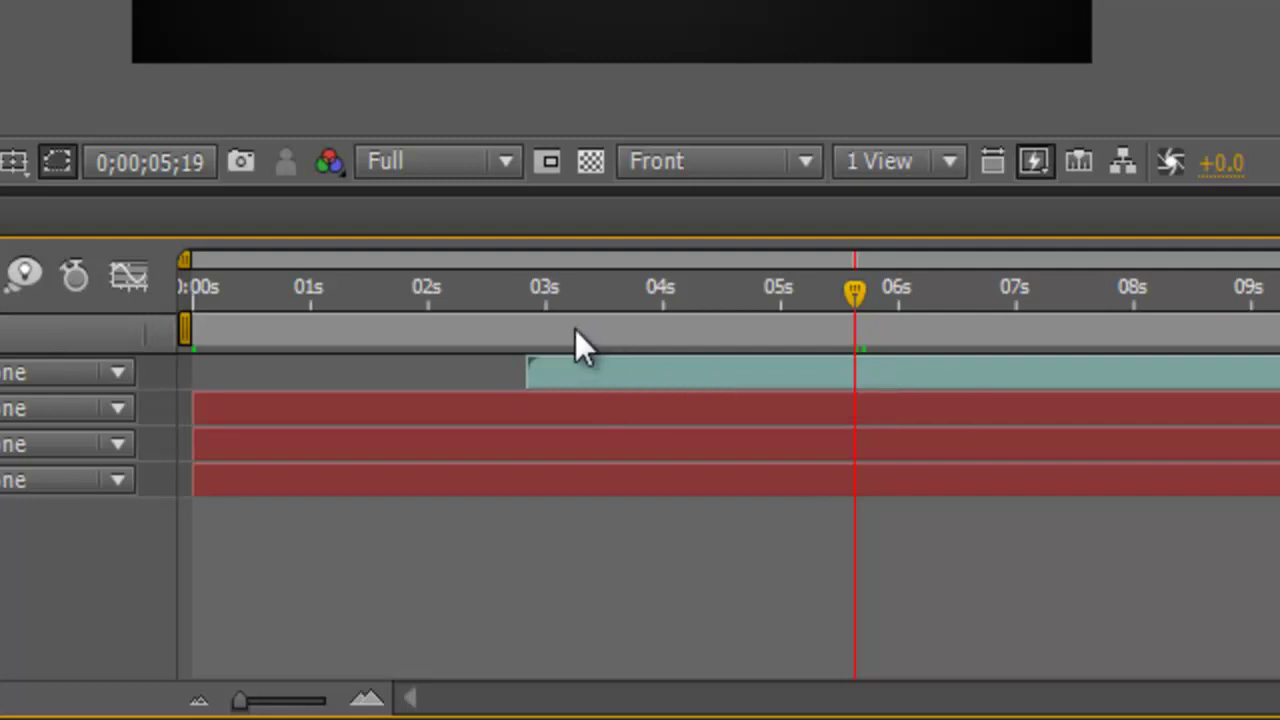
left_click_drag(543, 289, 781, 302)
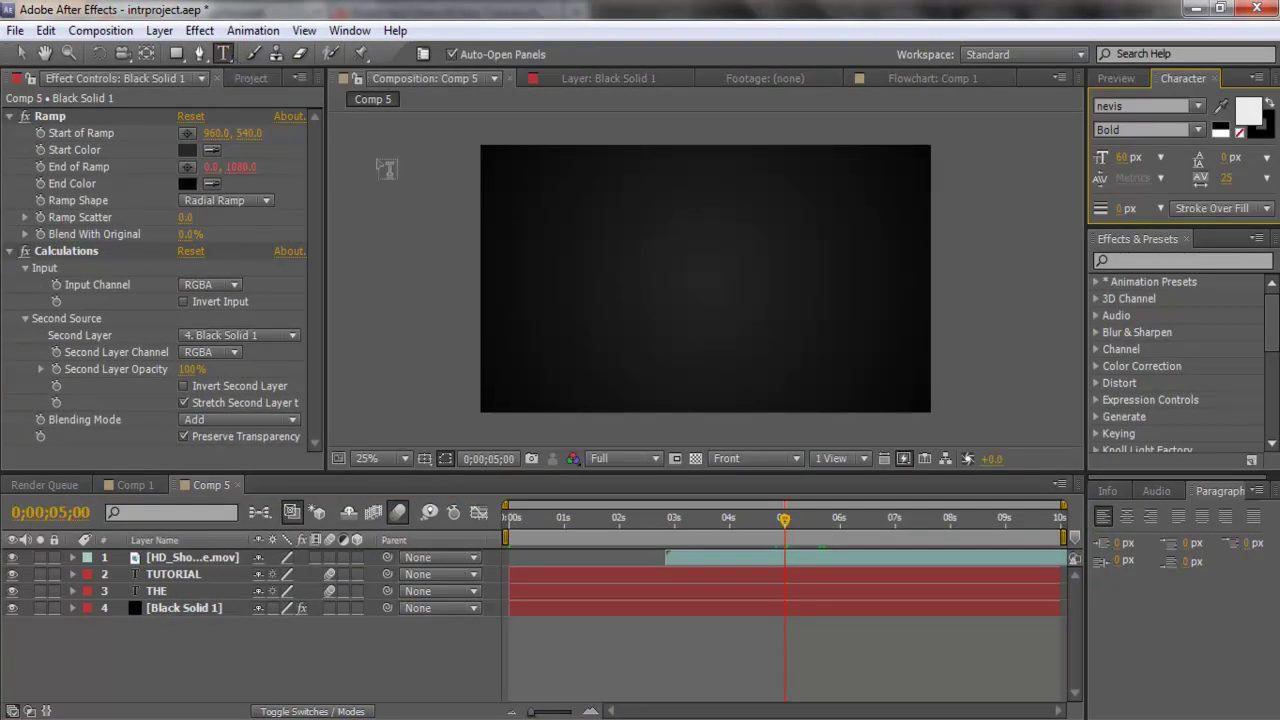
left_click(624, 302)
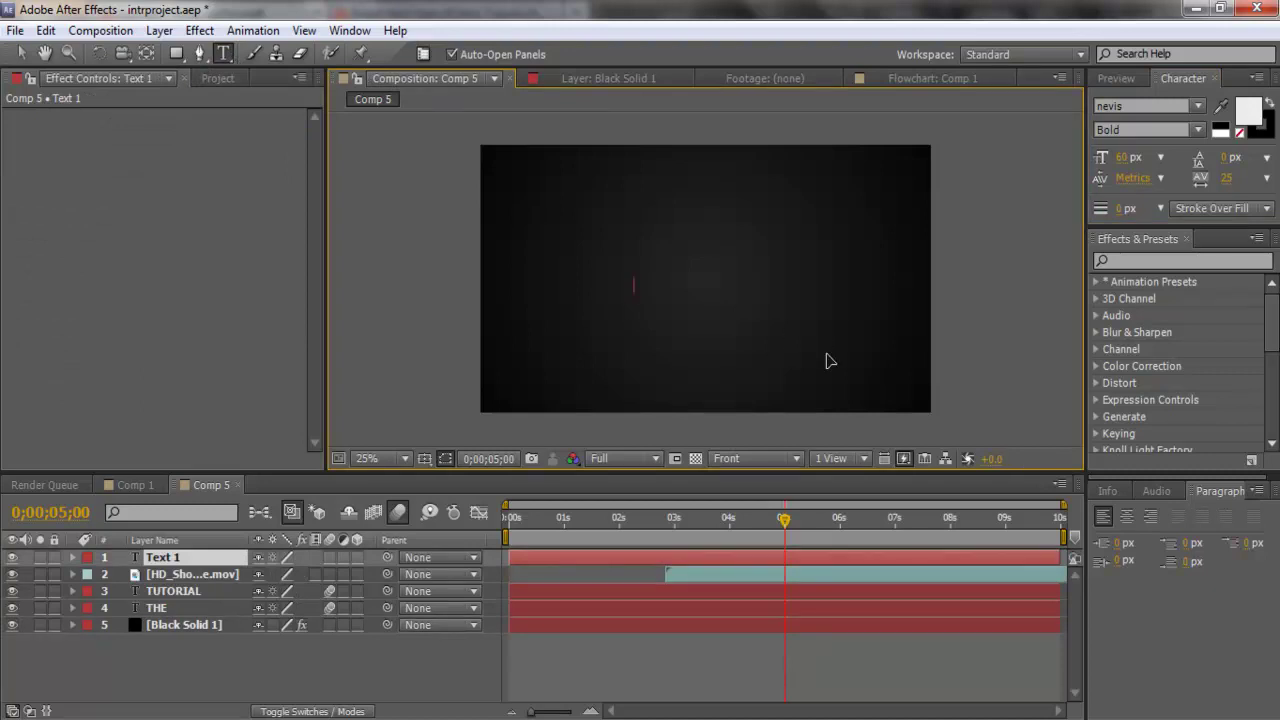
type("ww.")
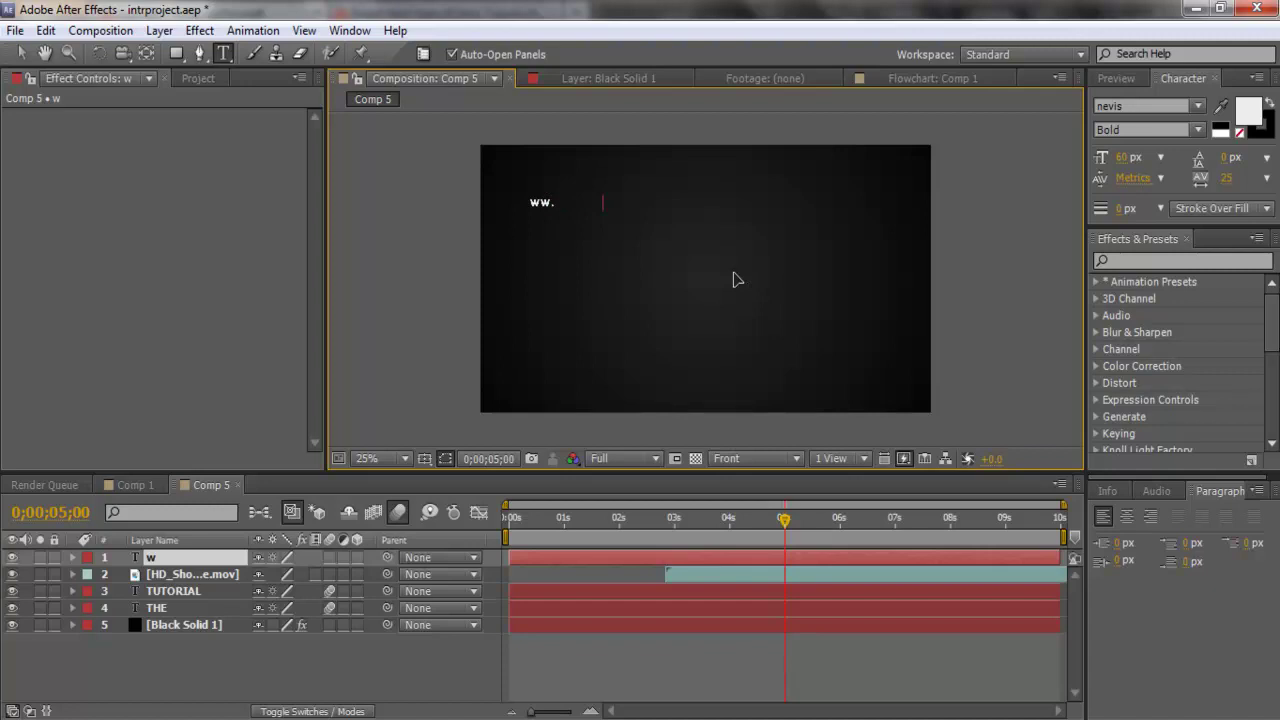
type("youtube")
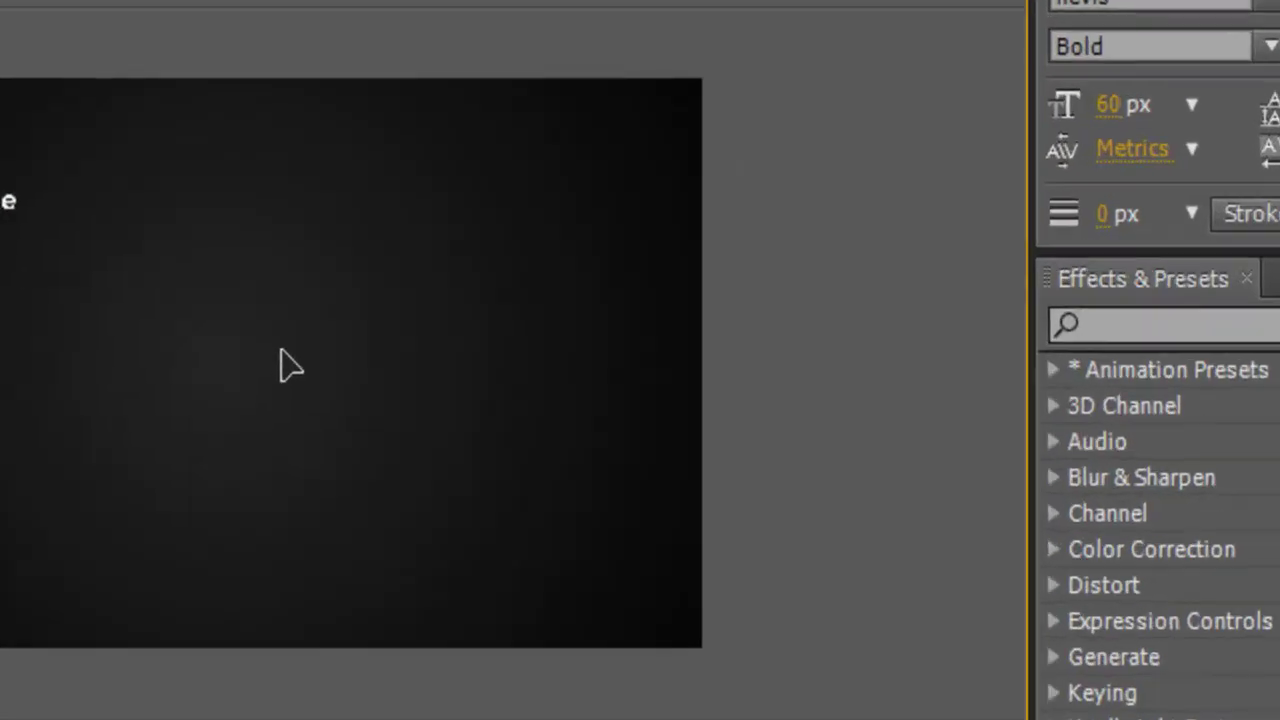
left_click_drag(212, 218, 191, 201)
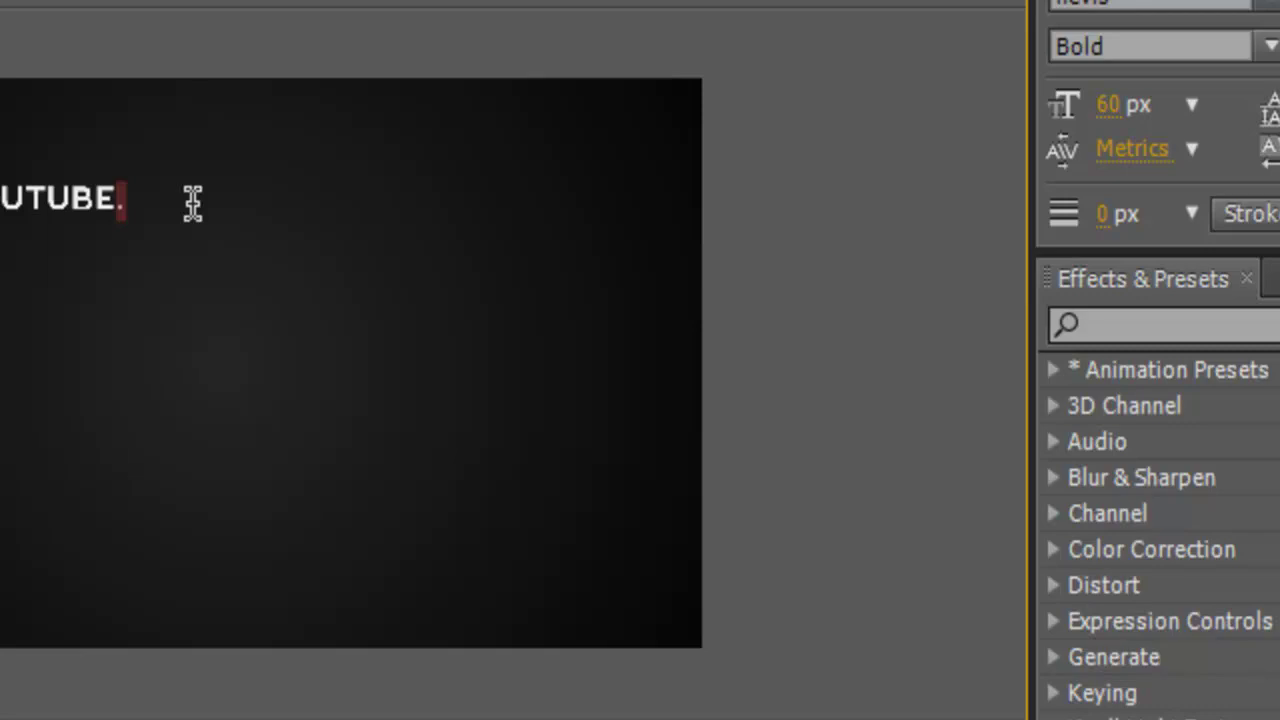
key("ctrl+a")
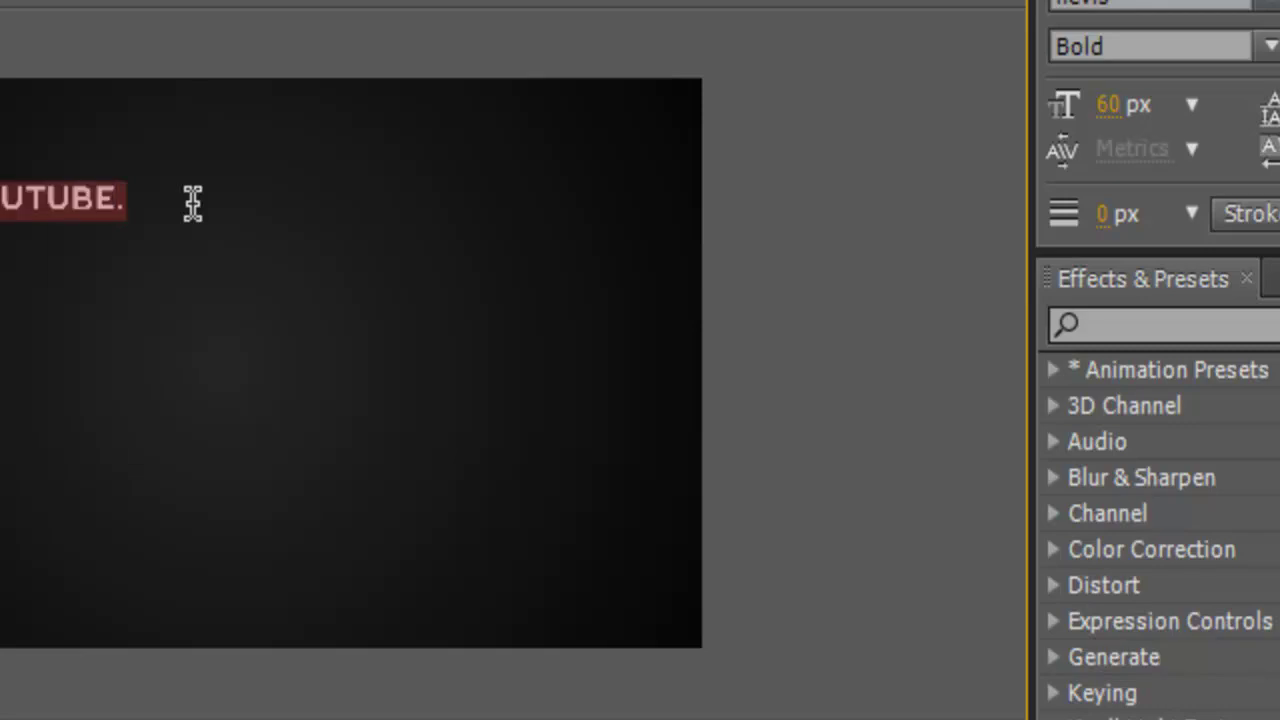
key("Right")
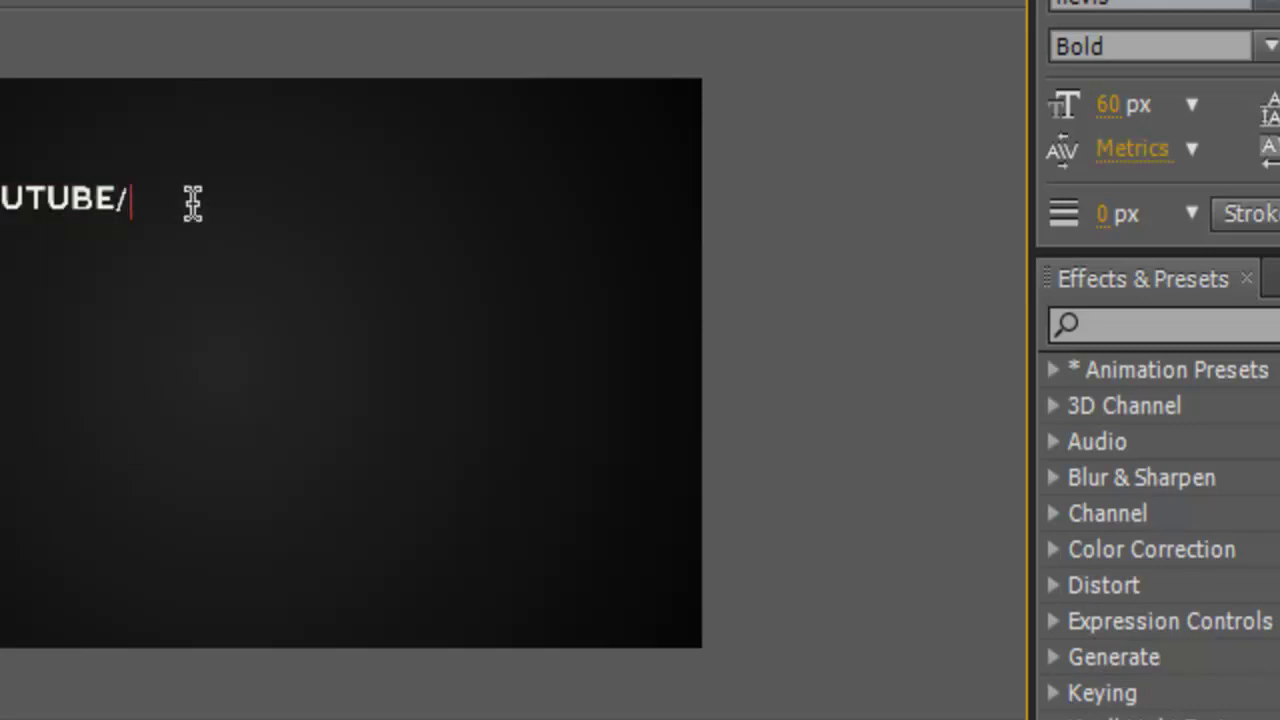
type("DOPED")
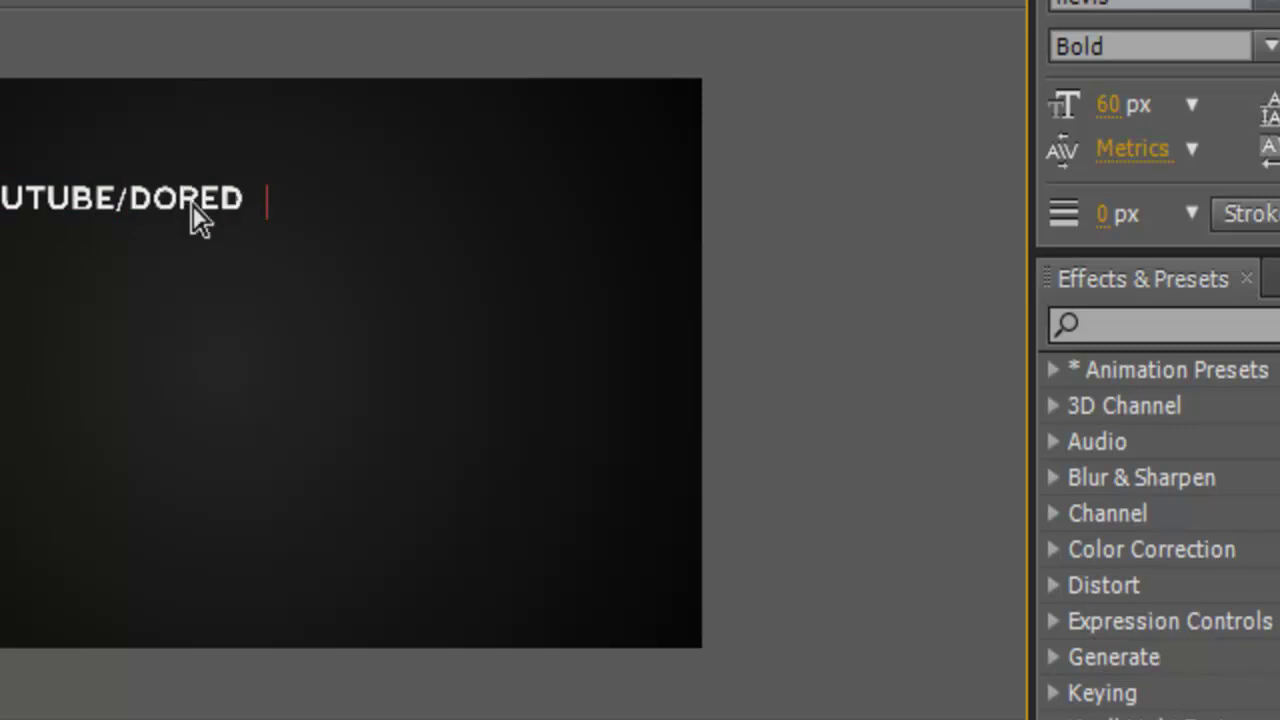
type("ESIGNSGFX")
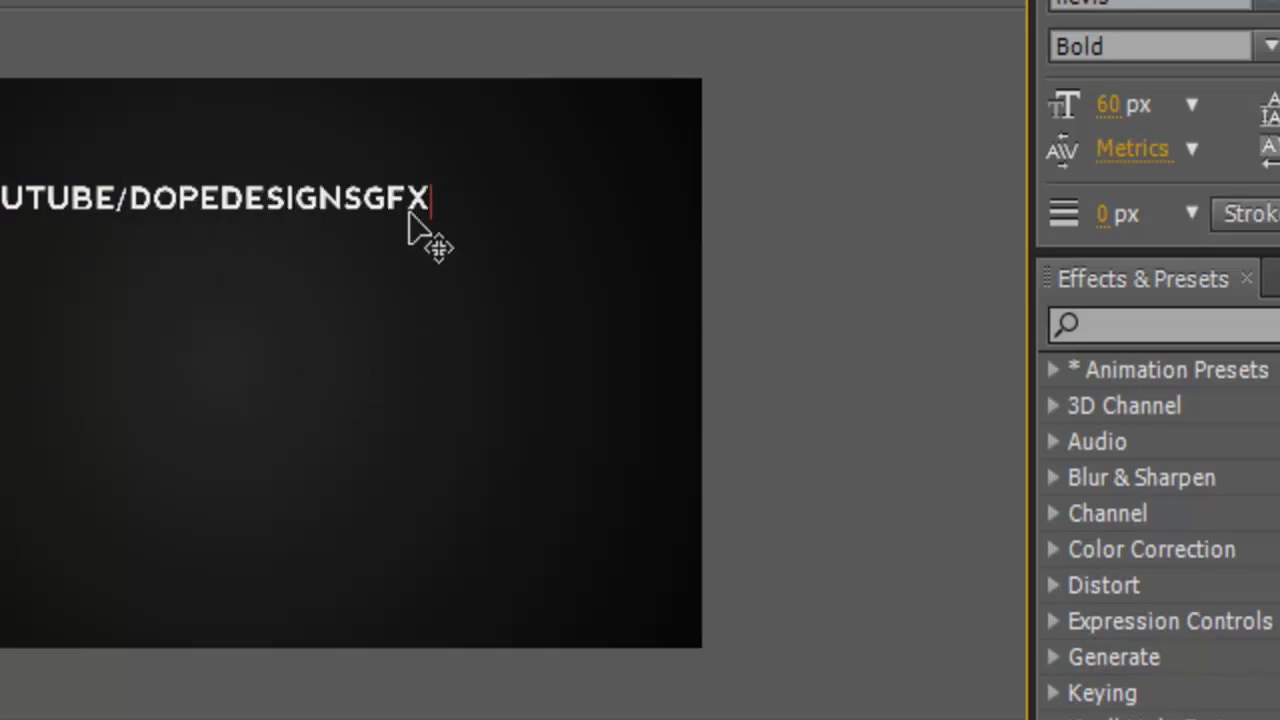
Move the web address text roughly to the middle of the frame and display the Title/Action Safe guides.
left_click_drag(420, 251, 495, 436)
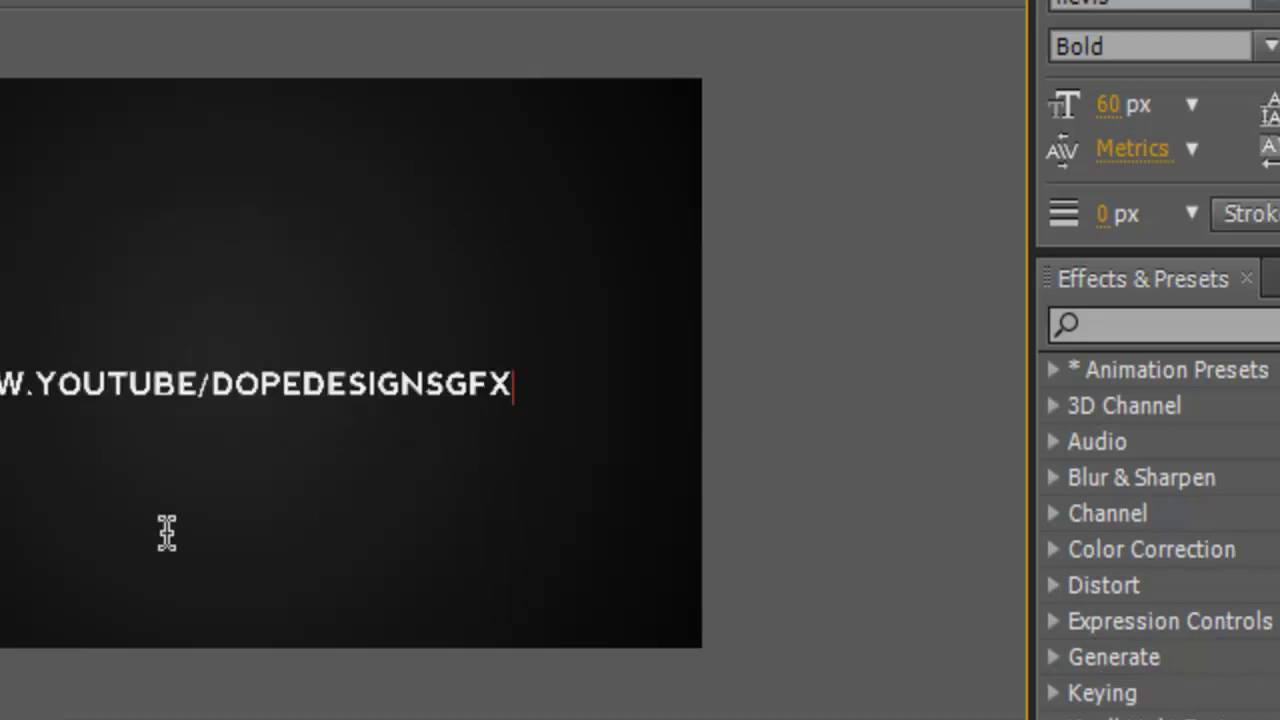
key("period")
key("comma")
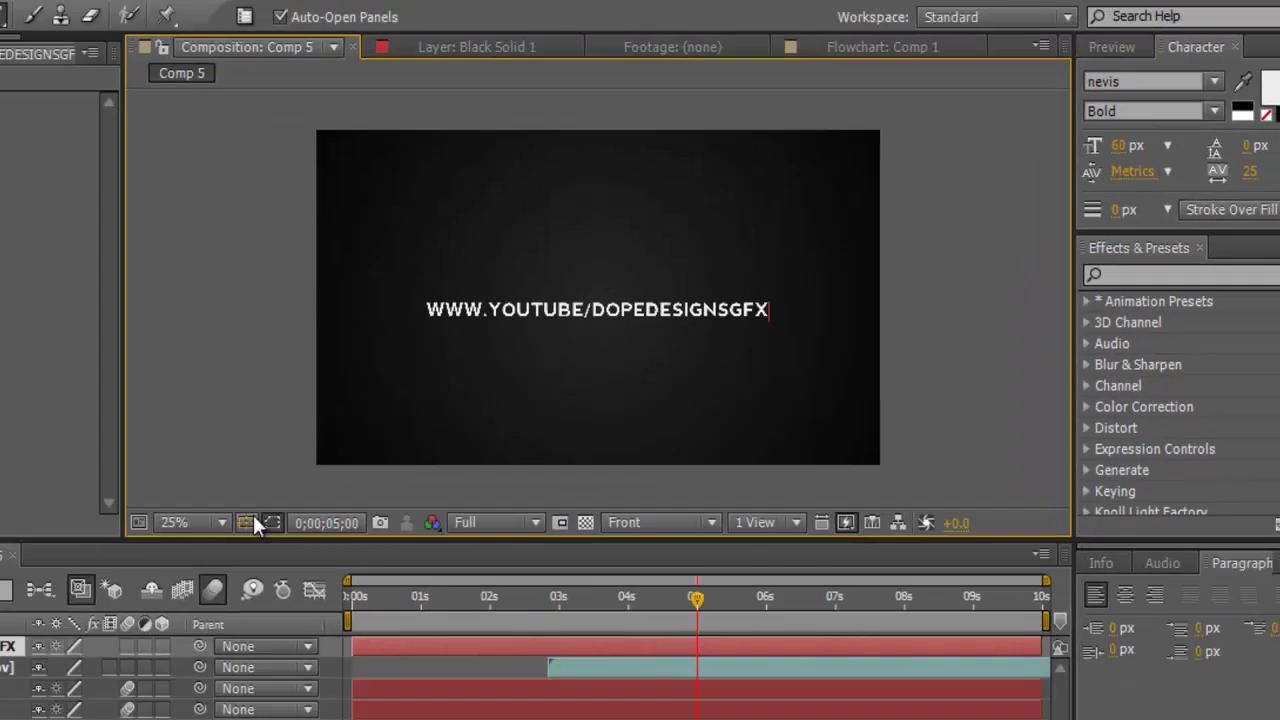
left_click(425, 458)
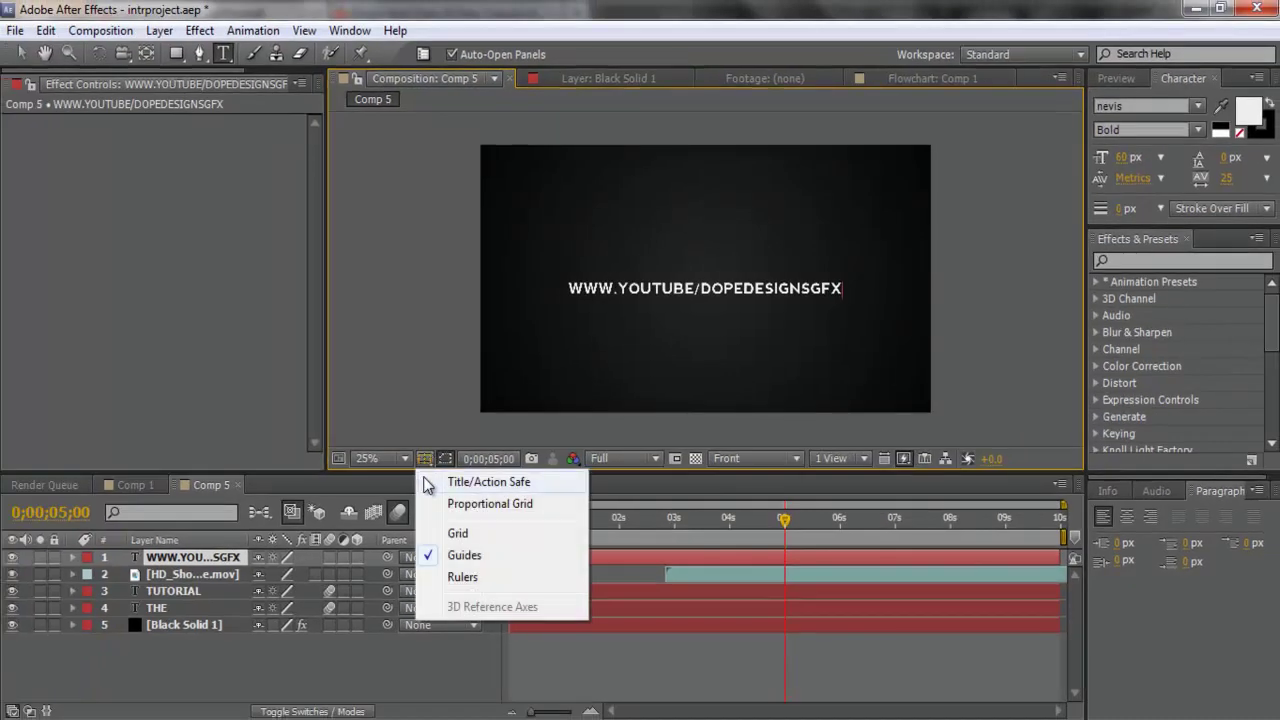
left_click(470, 481)
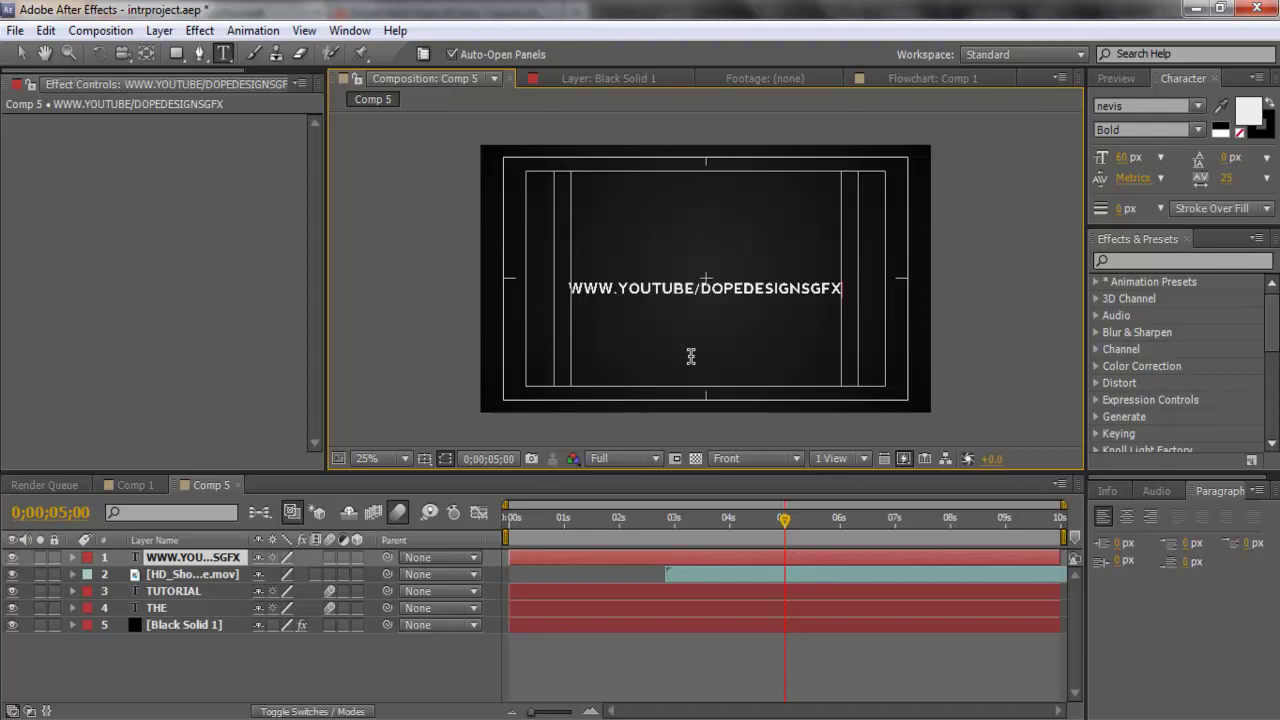
Centre the web address text on the frame's centre mark, and hide the Title/Action Safe guides.
left_click(760, 300)
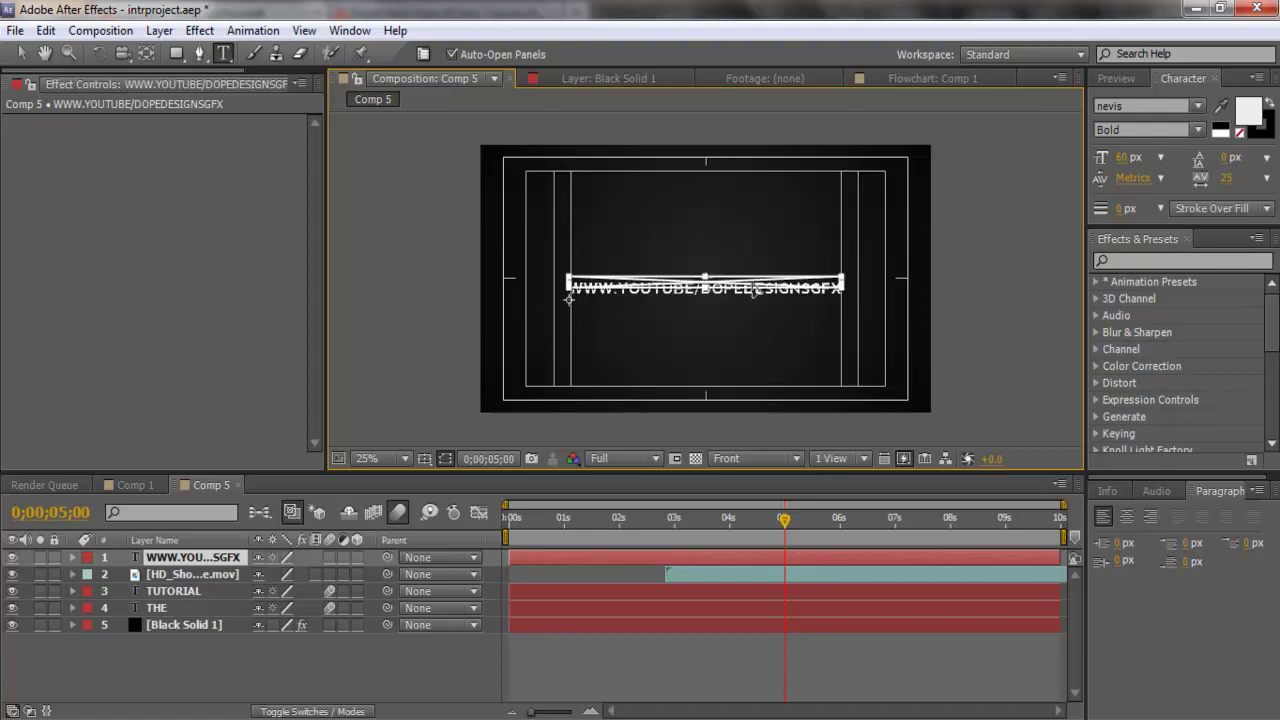
double_click(757, 286)
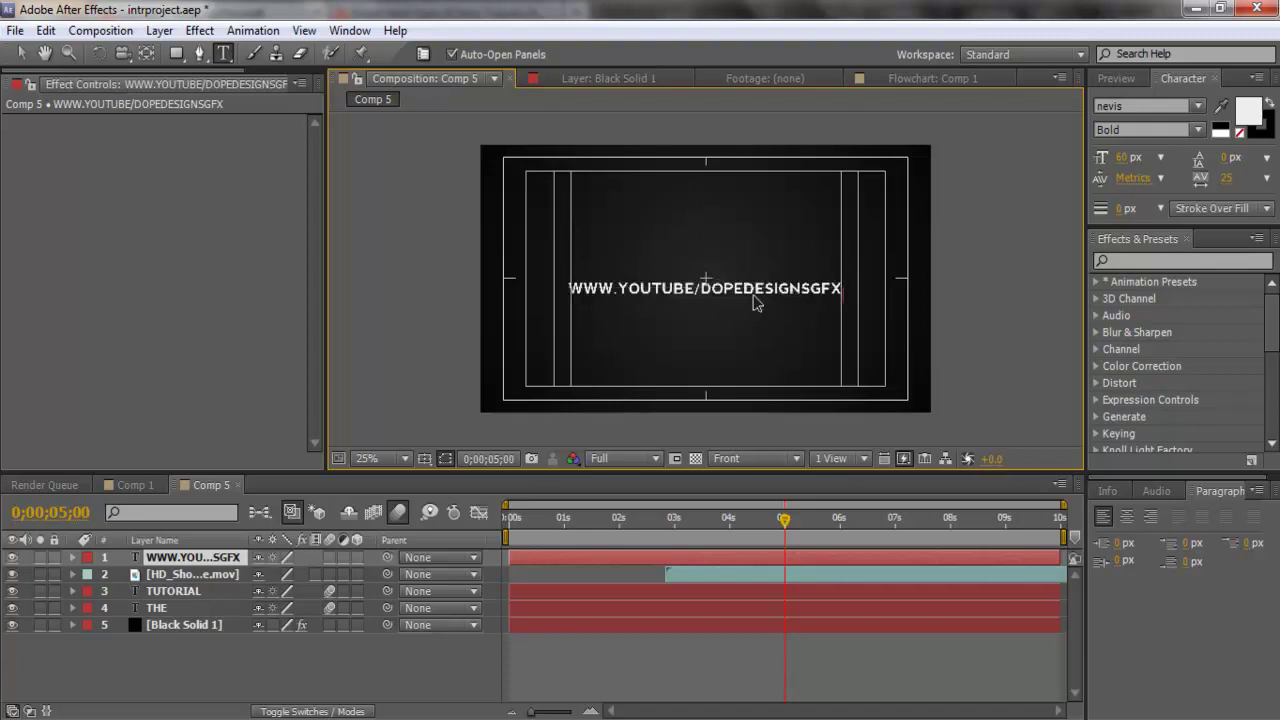
mouse_move(757, 297)
left_mouse_down()
mouse_move(764, 220)
mouse_move(757, 281)
left_mouse_up()
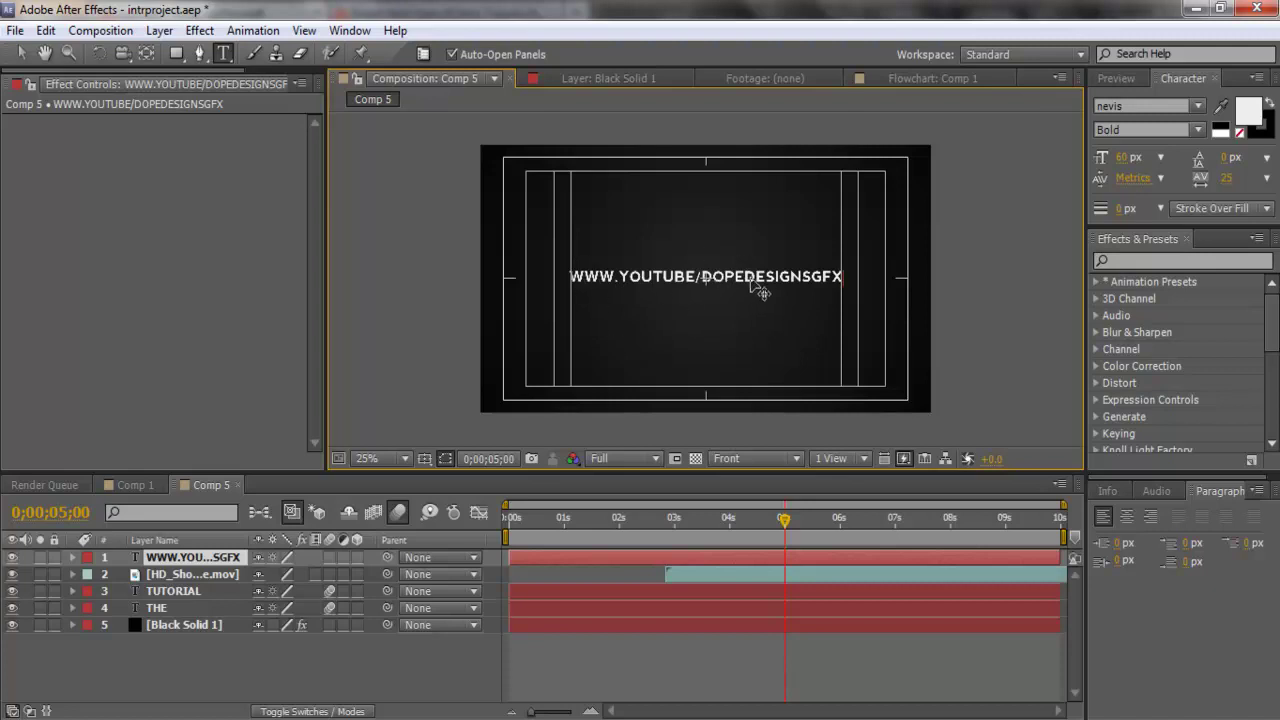
key("ctrl+a")
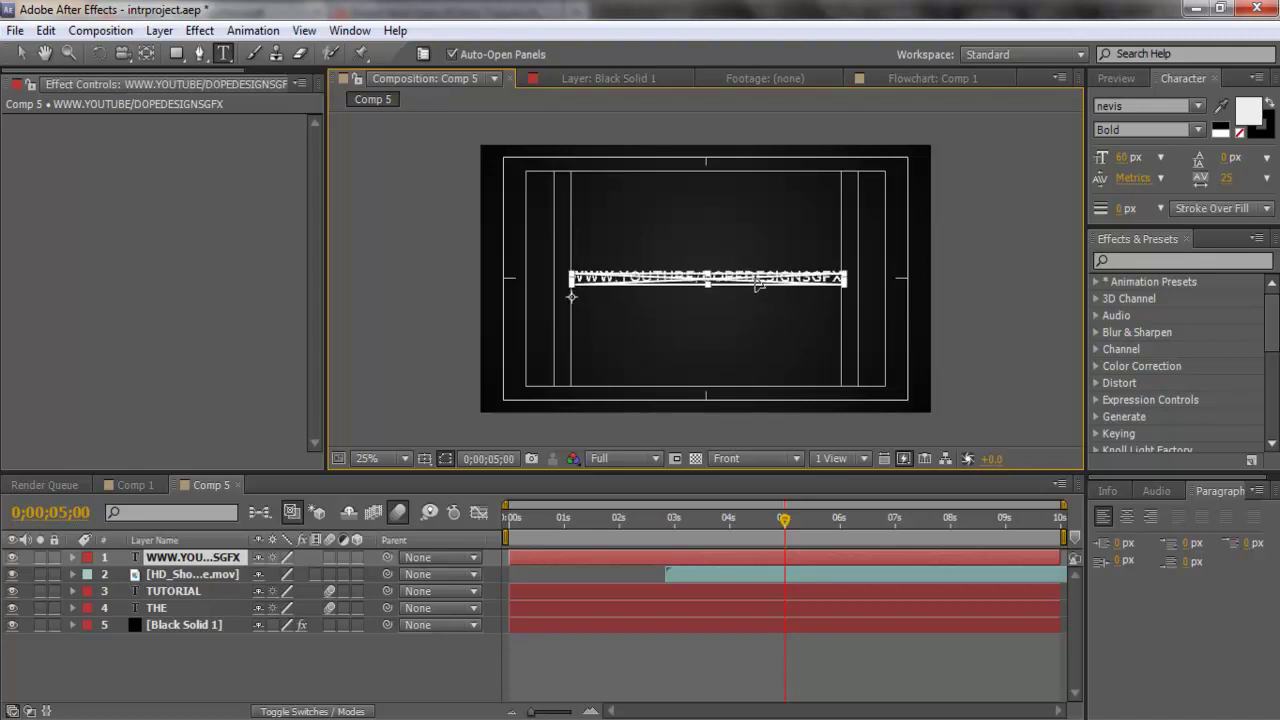
left_click(757, 287)
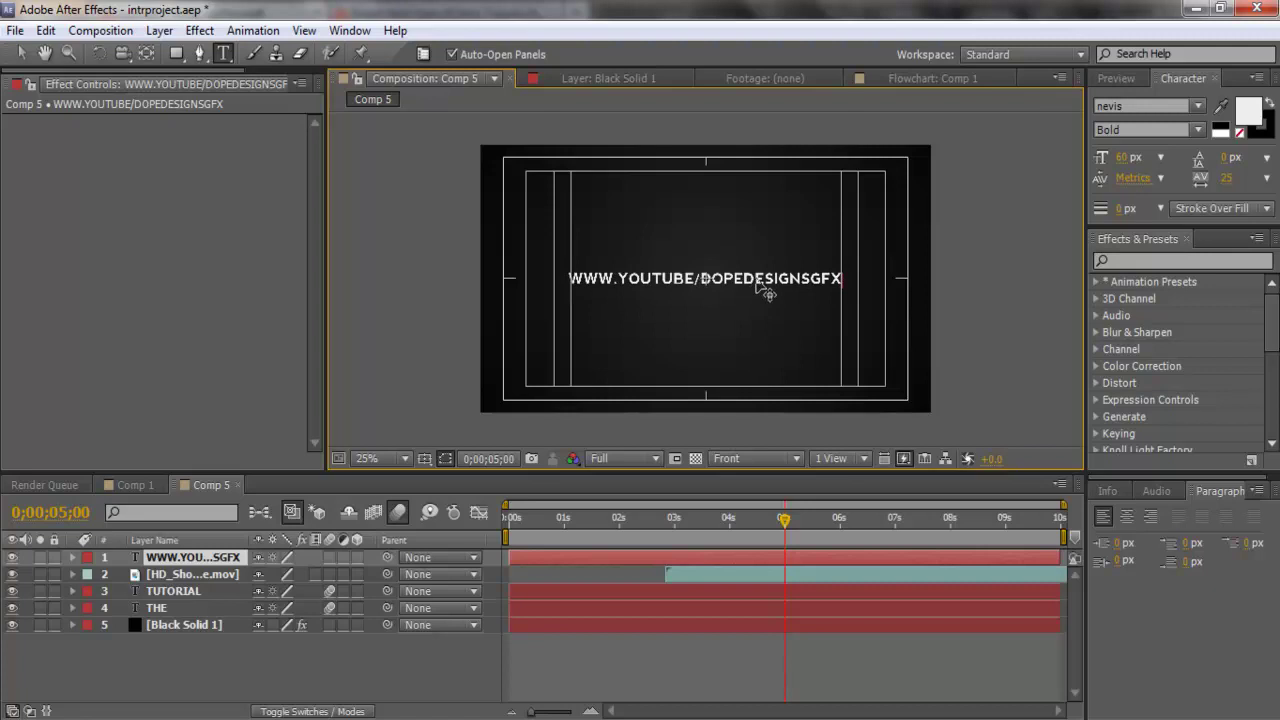
key("ctrl+a")
left_click(763, 288)
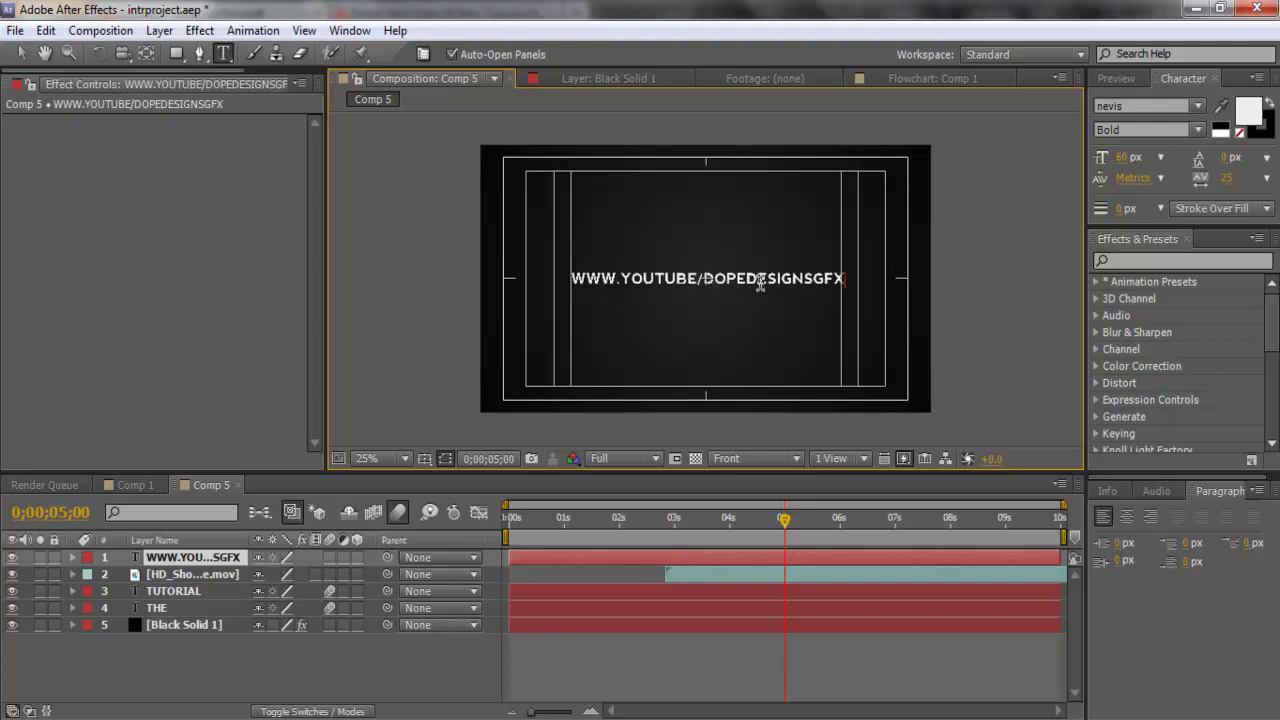
key("ctrl+a")
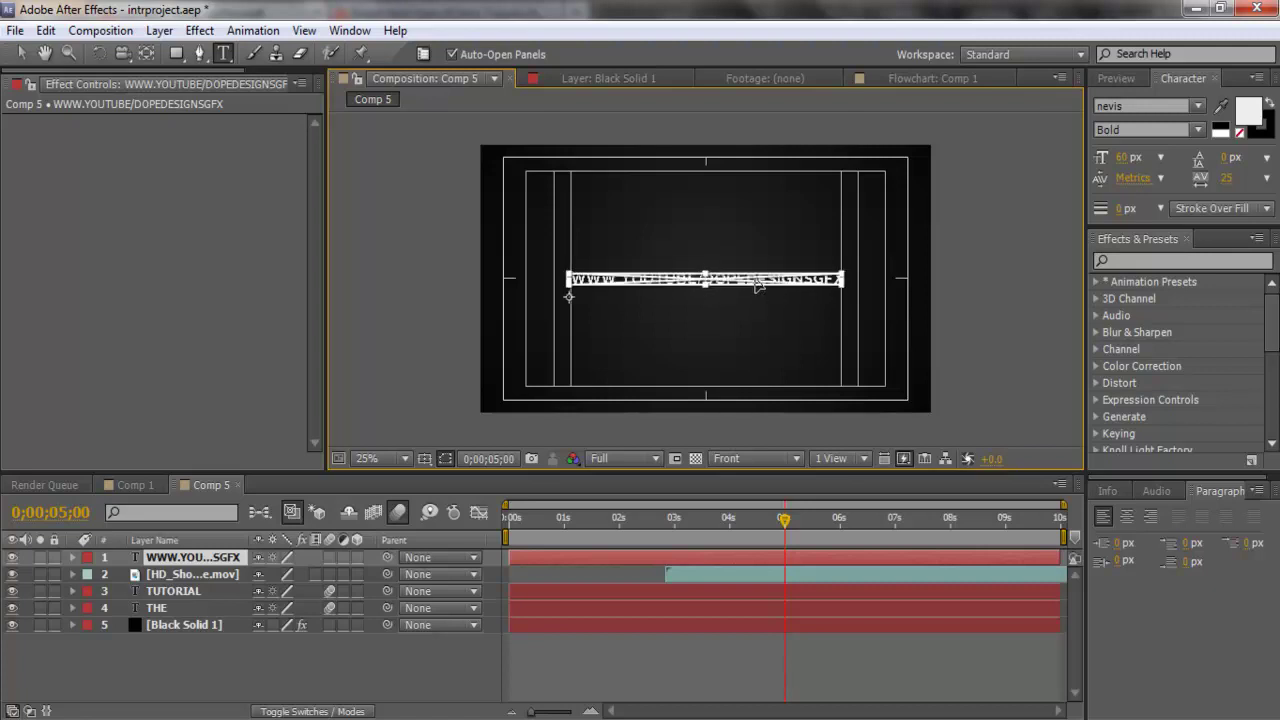
left_click(757, 290)
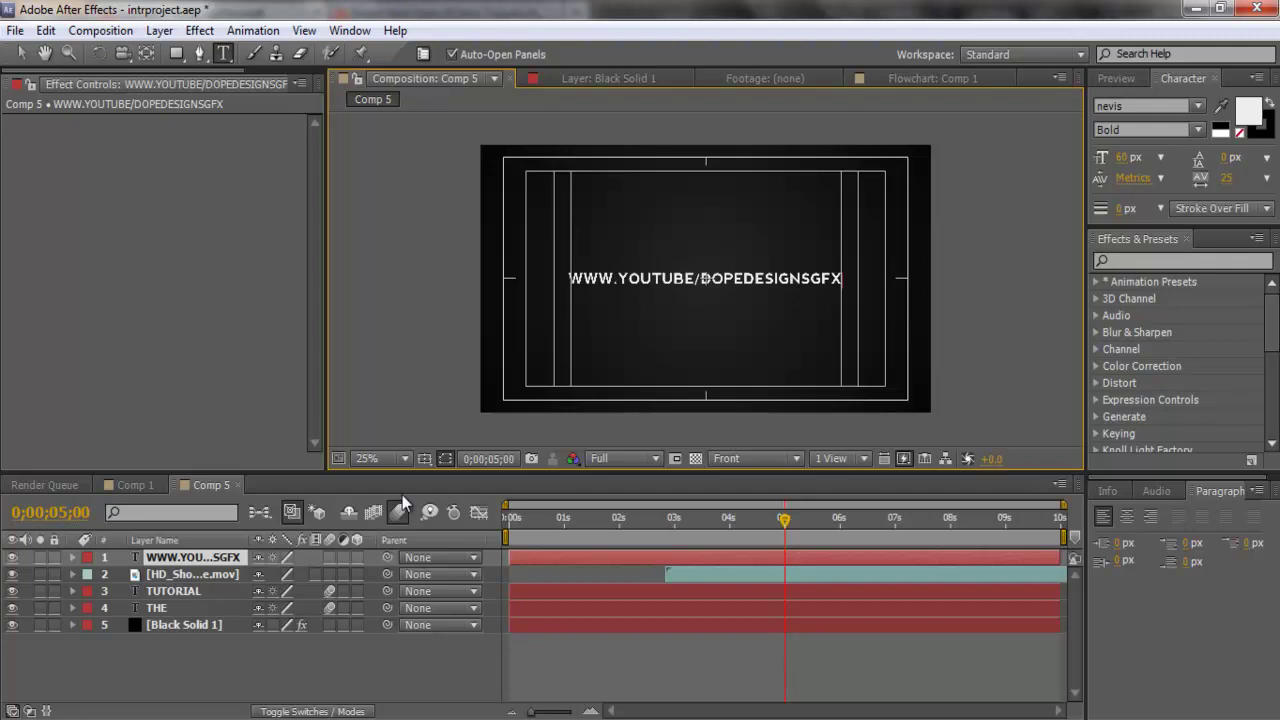
left_click(422, 459)
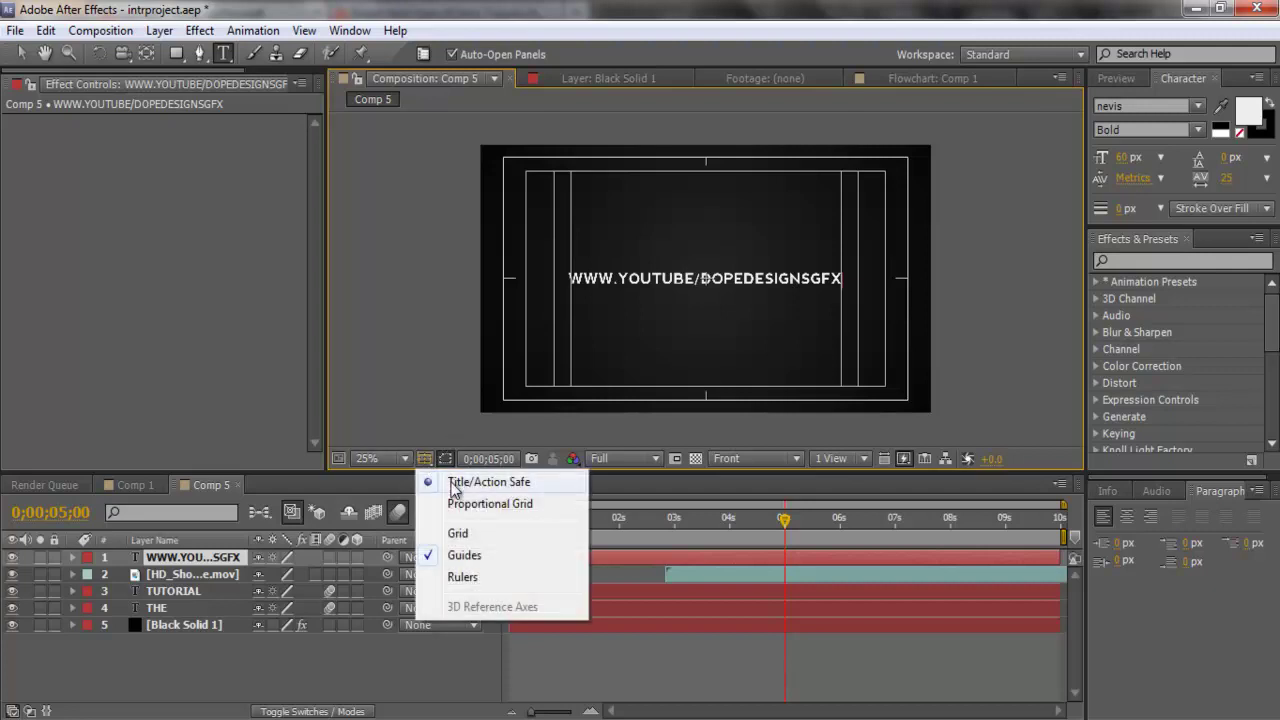
left_click(437, 482)
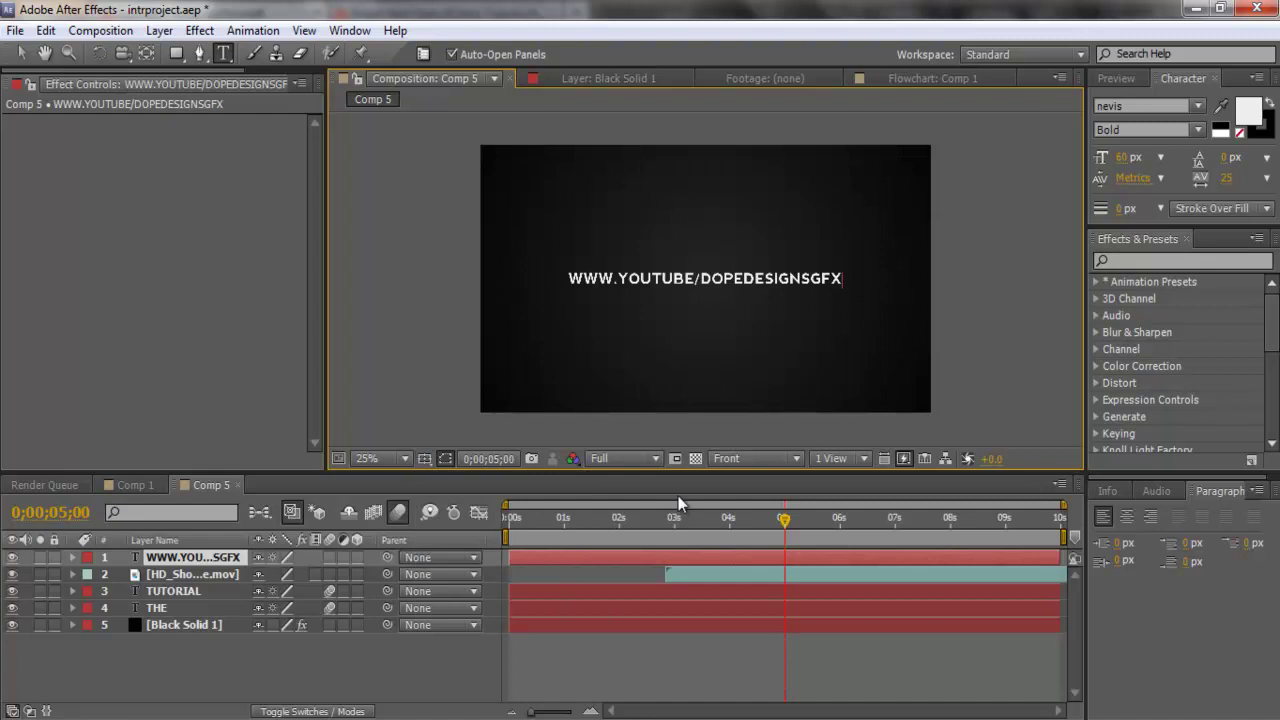
Trim the start of the web address text layer to 0;00;05;01.
left_click_drag(685, 530, 559, 527)
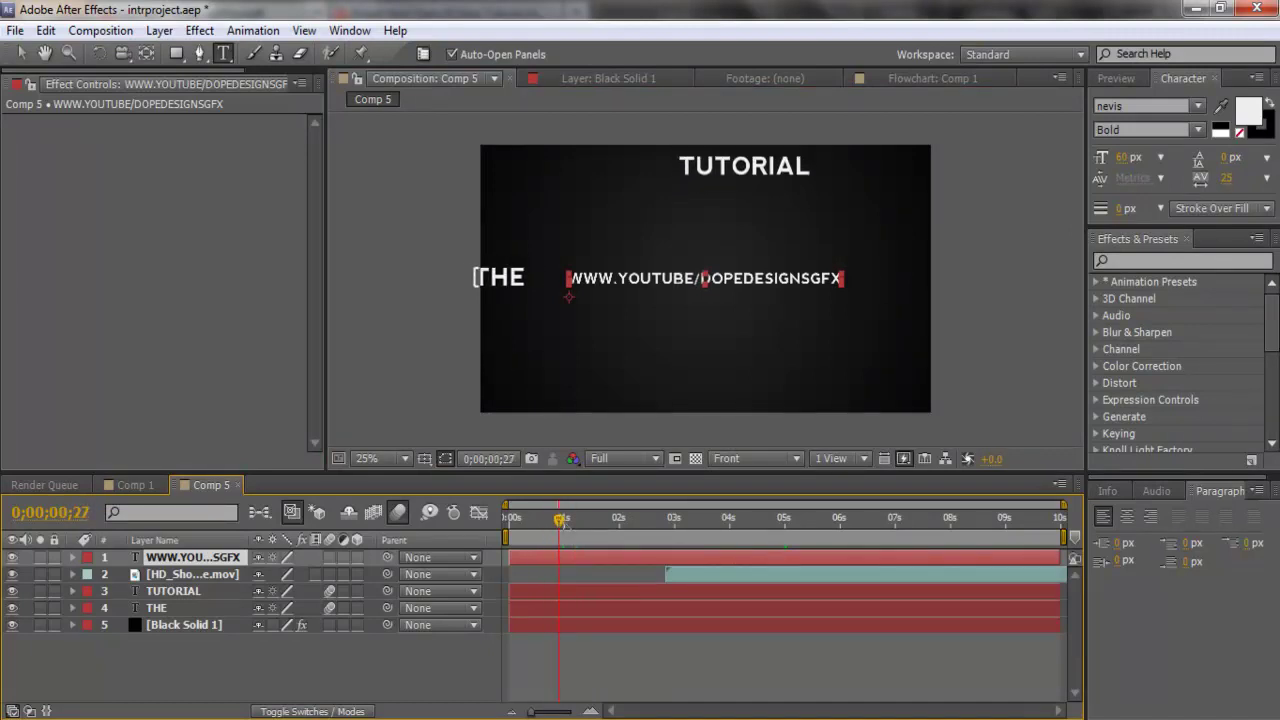
left_click_drag(673, 532, 786, 510)
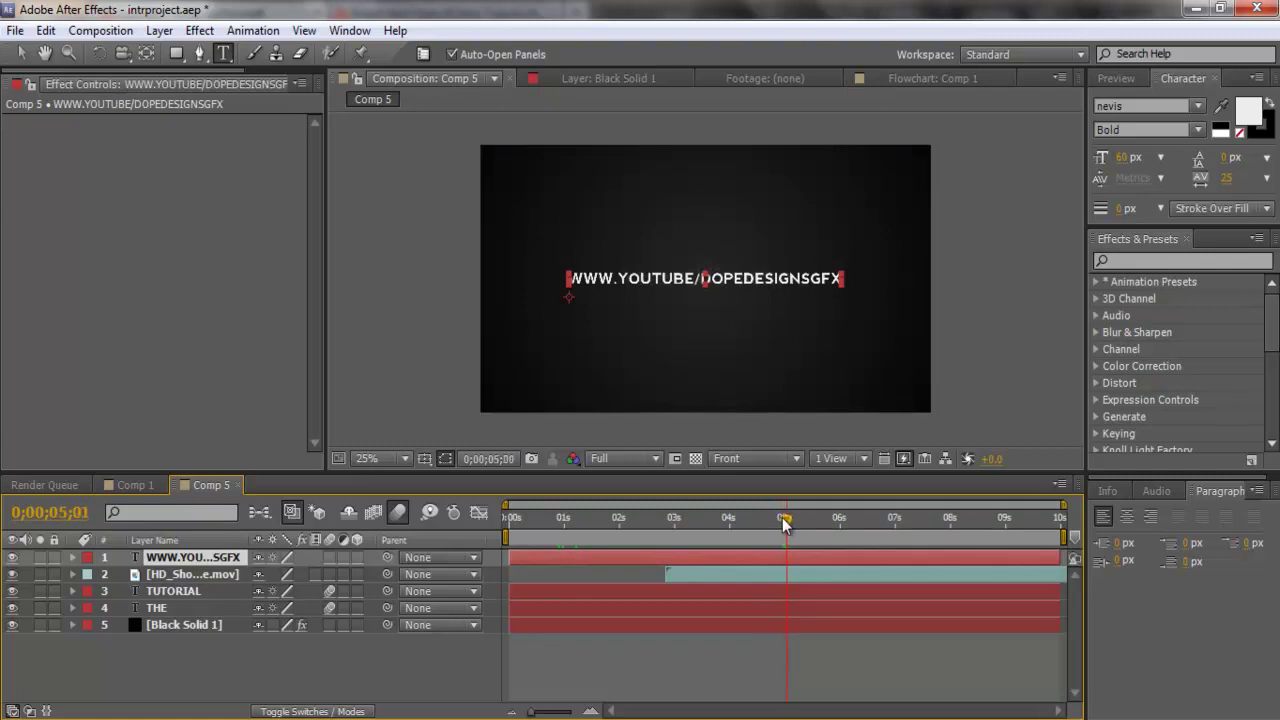
left_click_drag(786, 525, 784, 526)
left_click_drag(518, 557, 786, 522)
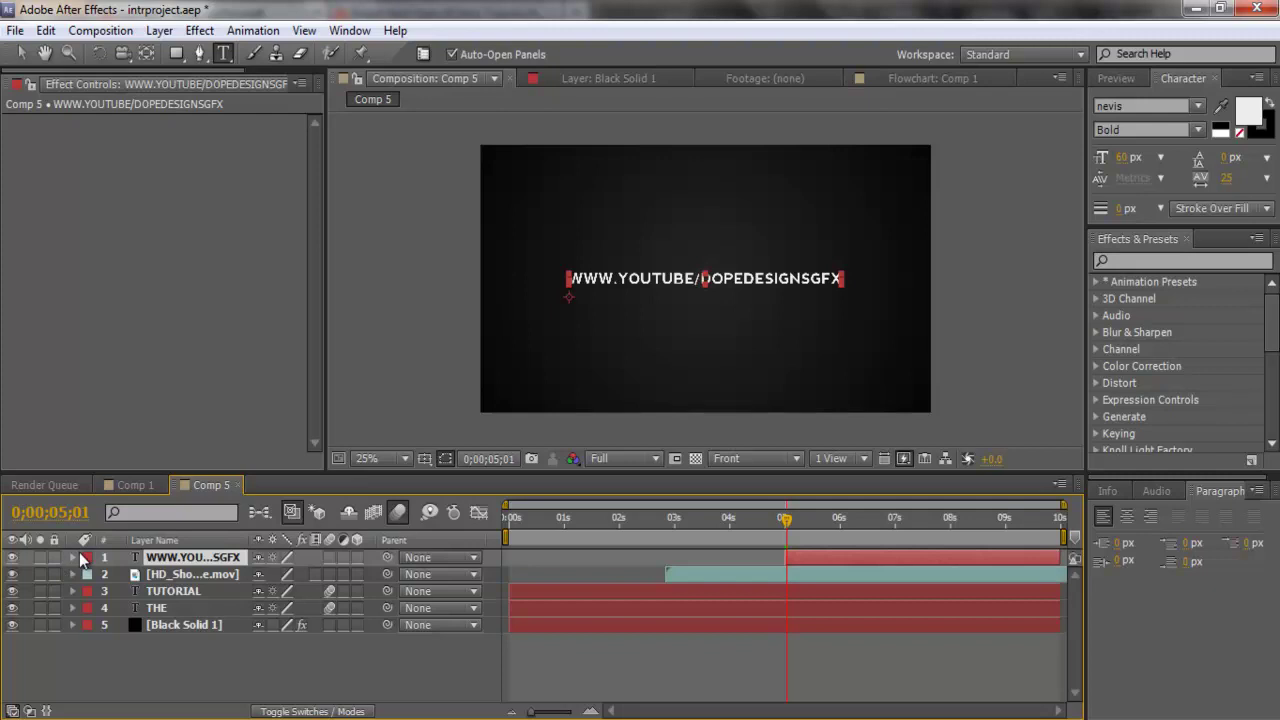
Expand the web address text layer's Transform properties and make it a 3D layer.
left_click(72, 558)
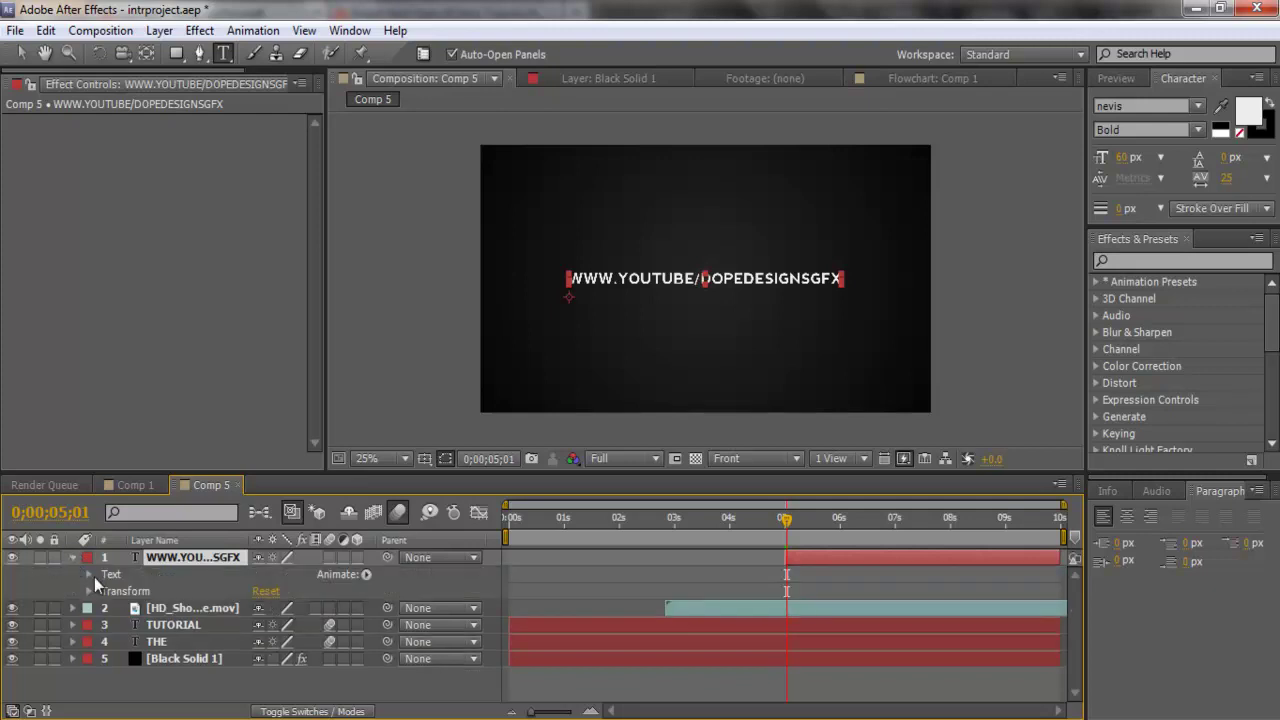
left_click(88, 591)
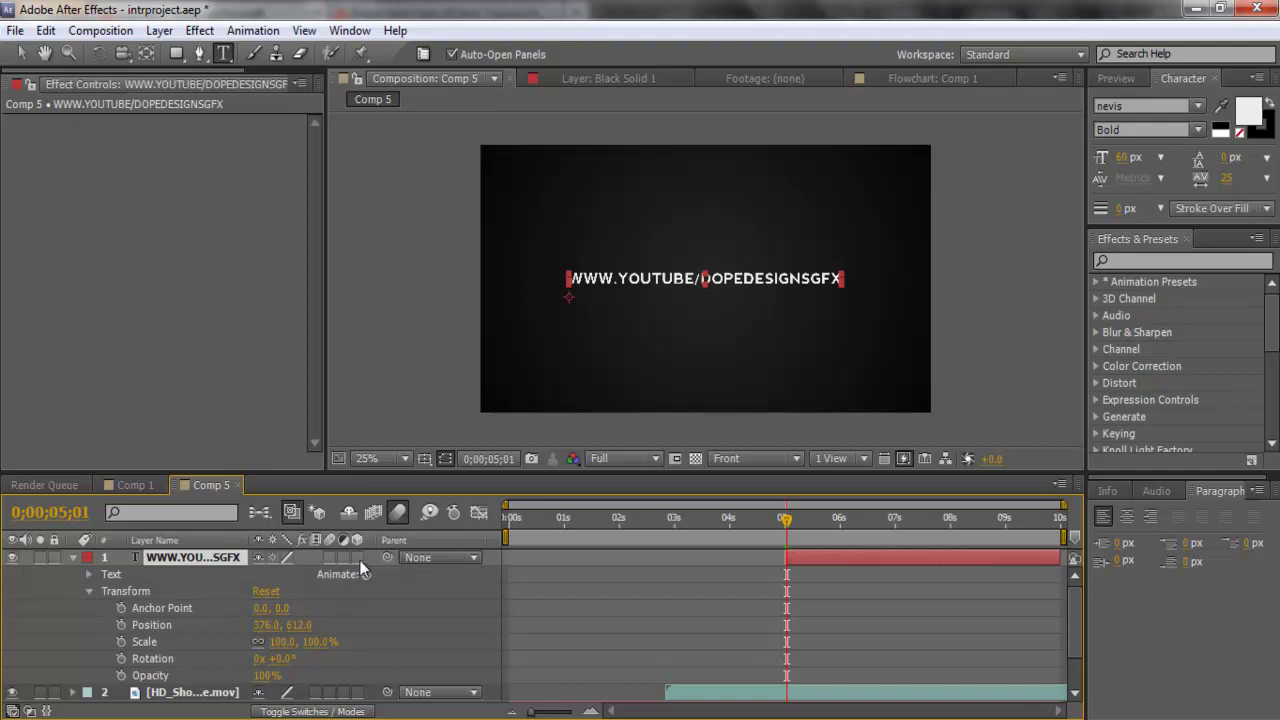
key("F4")
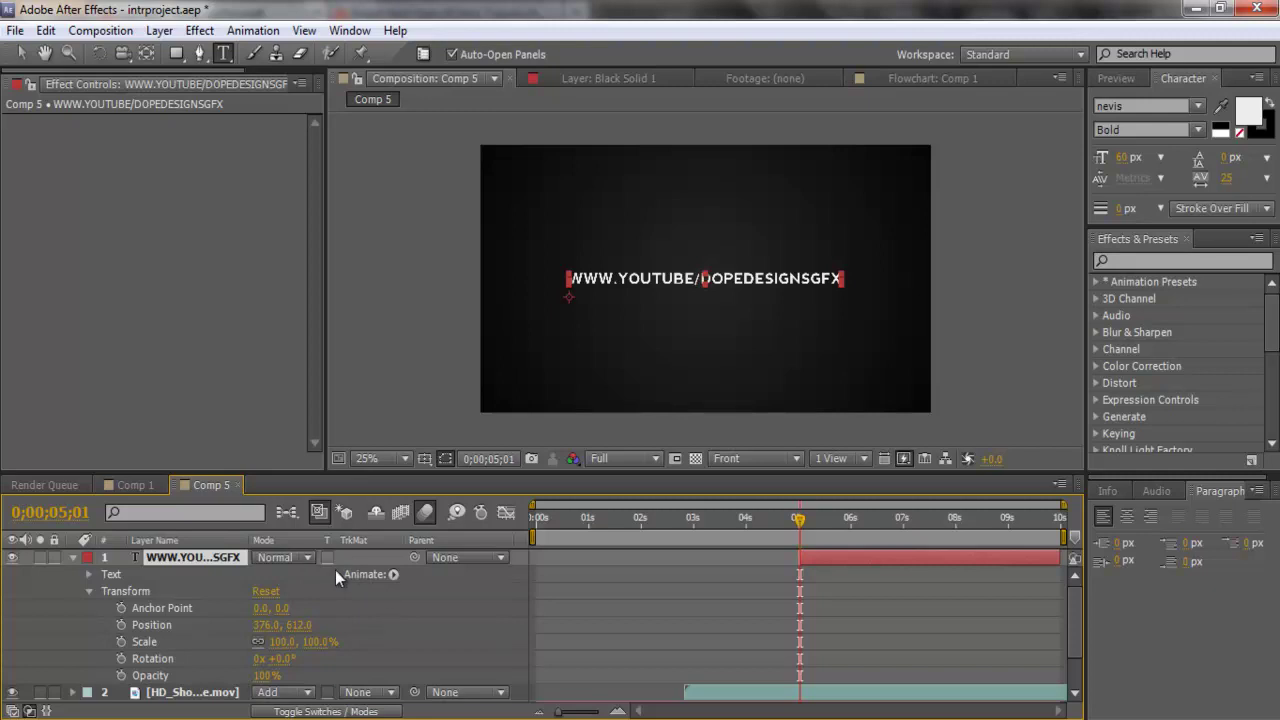
key("F4")
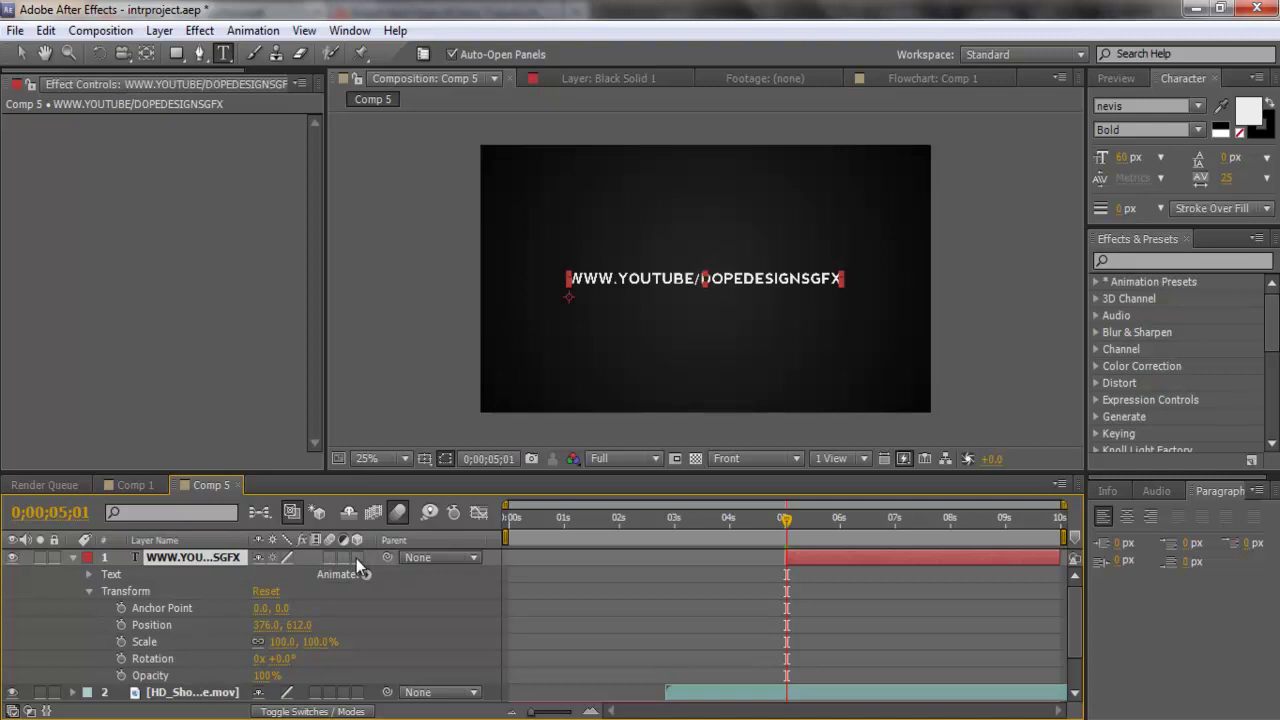
left_click(357, 557)
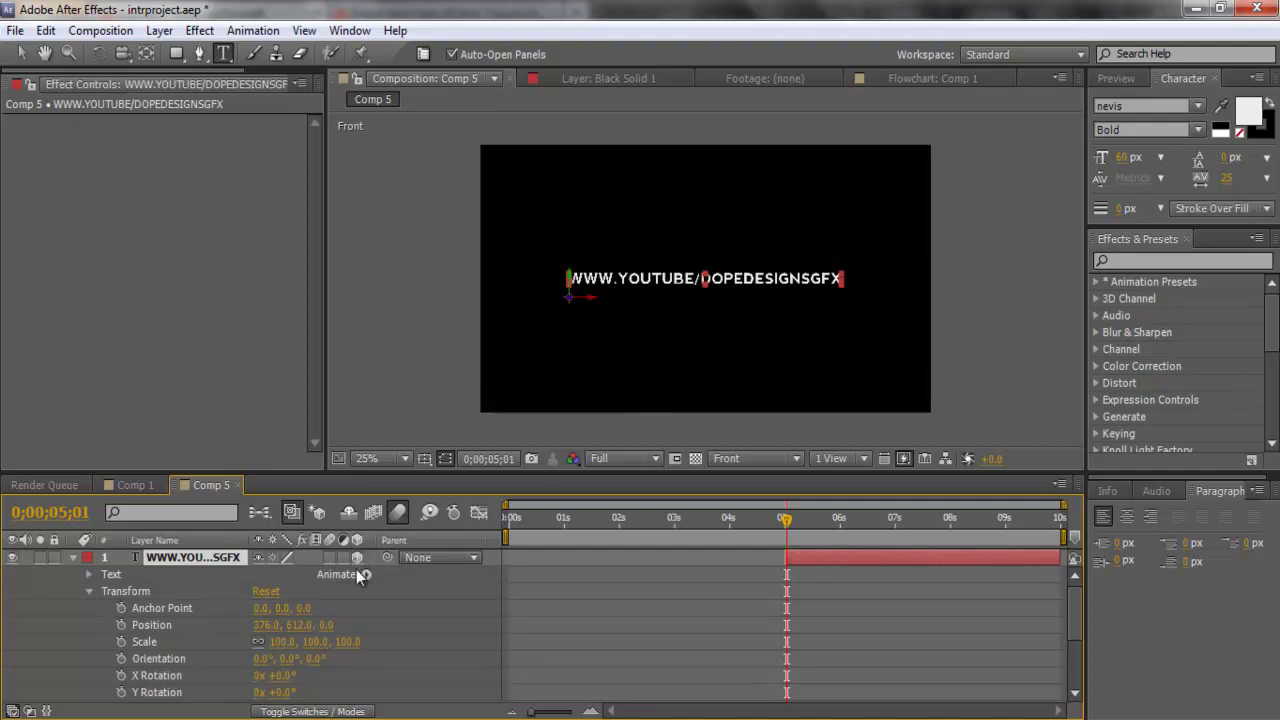
Make the Black Solid 1 background a 3D layer.
scroll(359, 576, "down", 3)
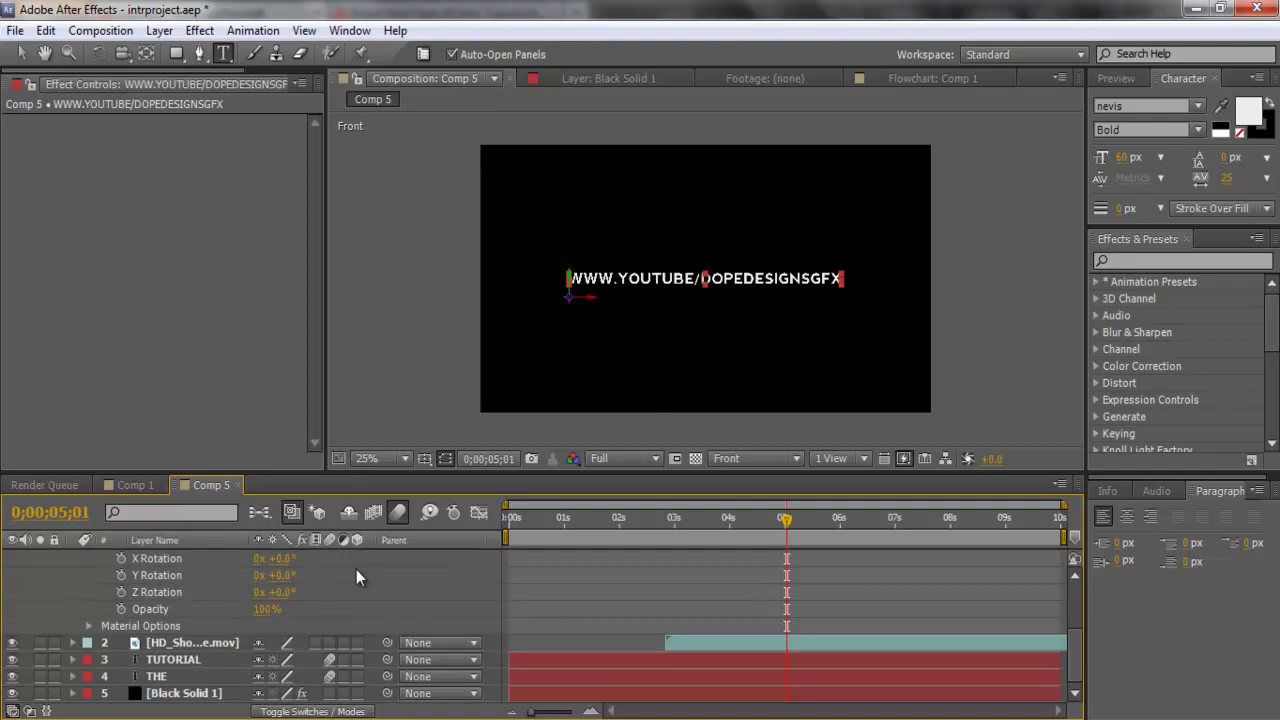
left_click(177, 694)
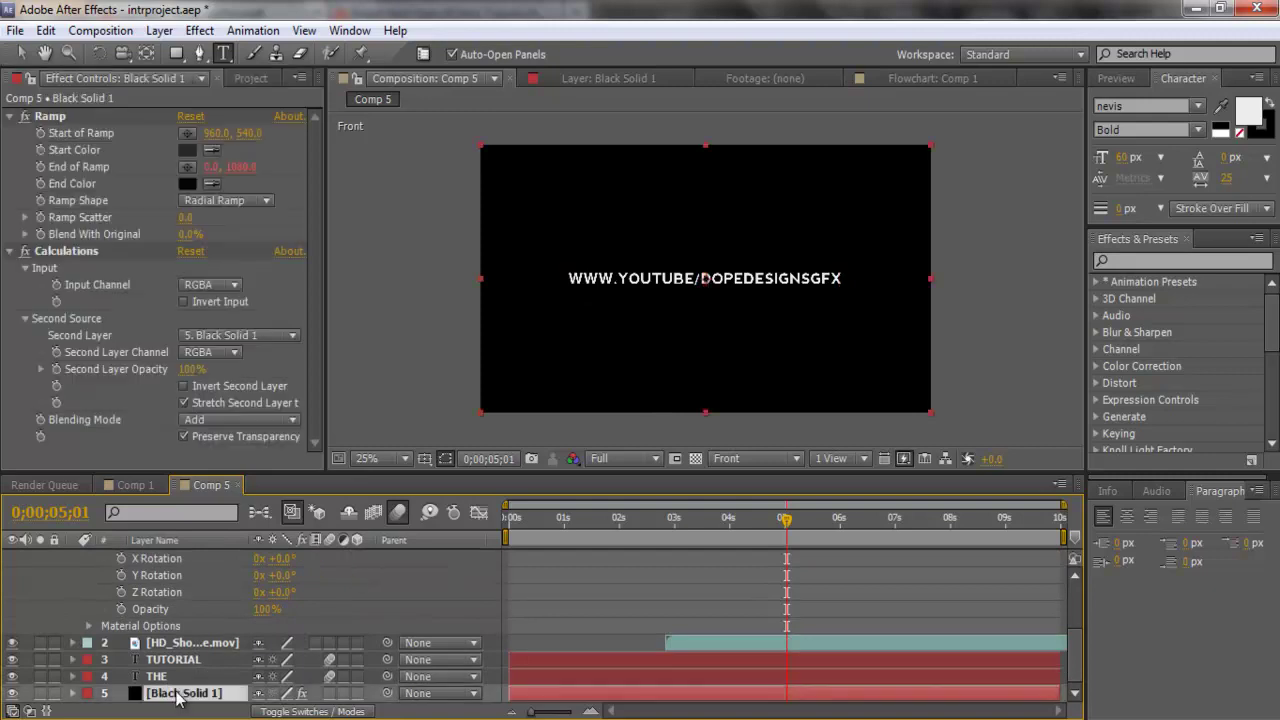
left_click(357, 693)
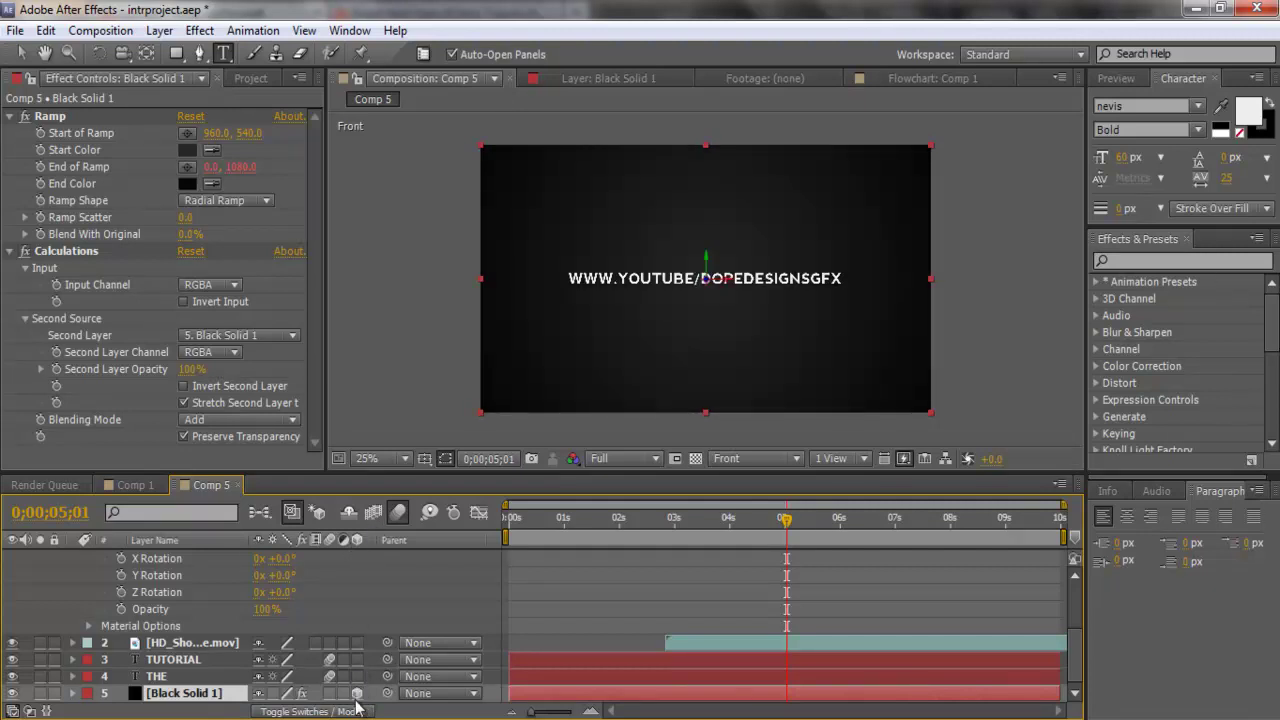
scroll(358, 688, "up", 3)
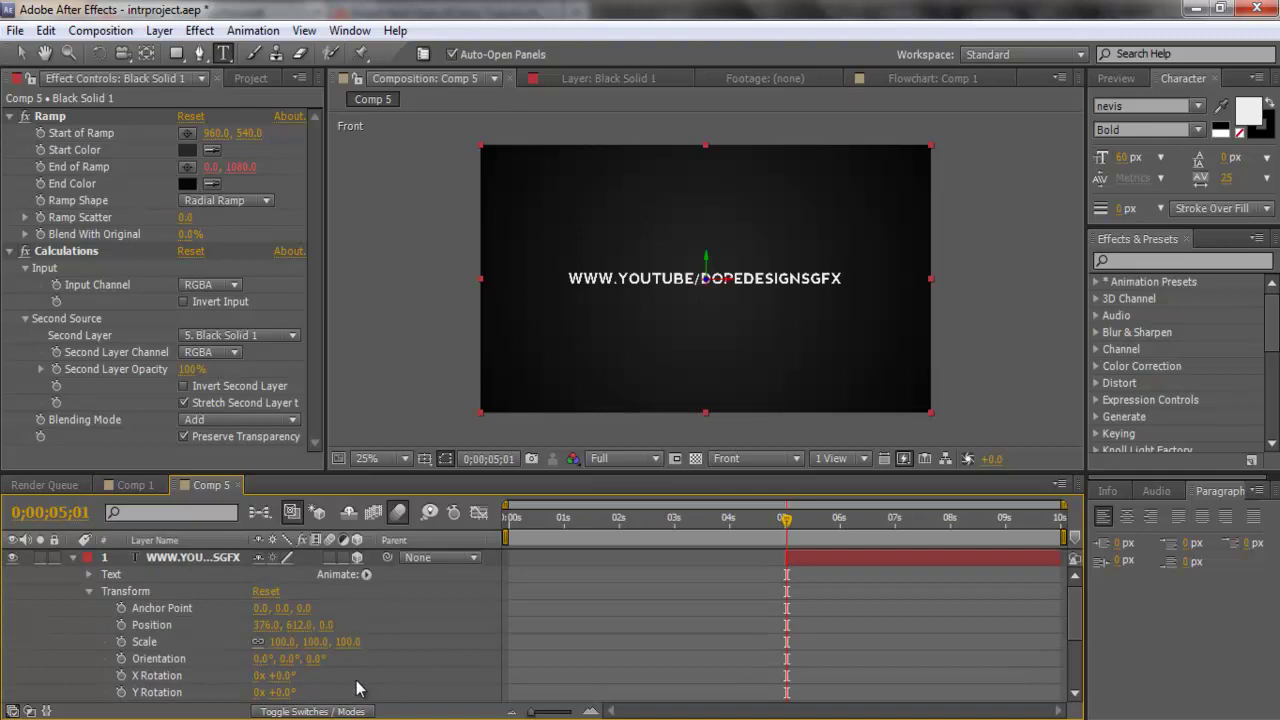
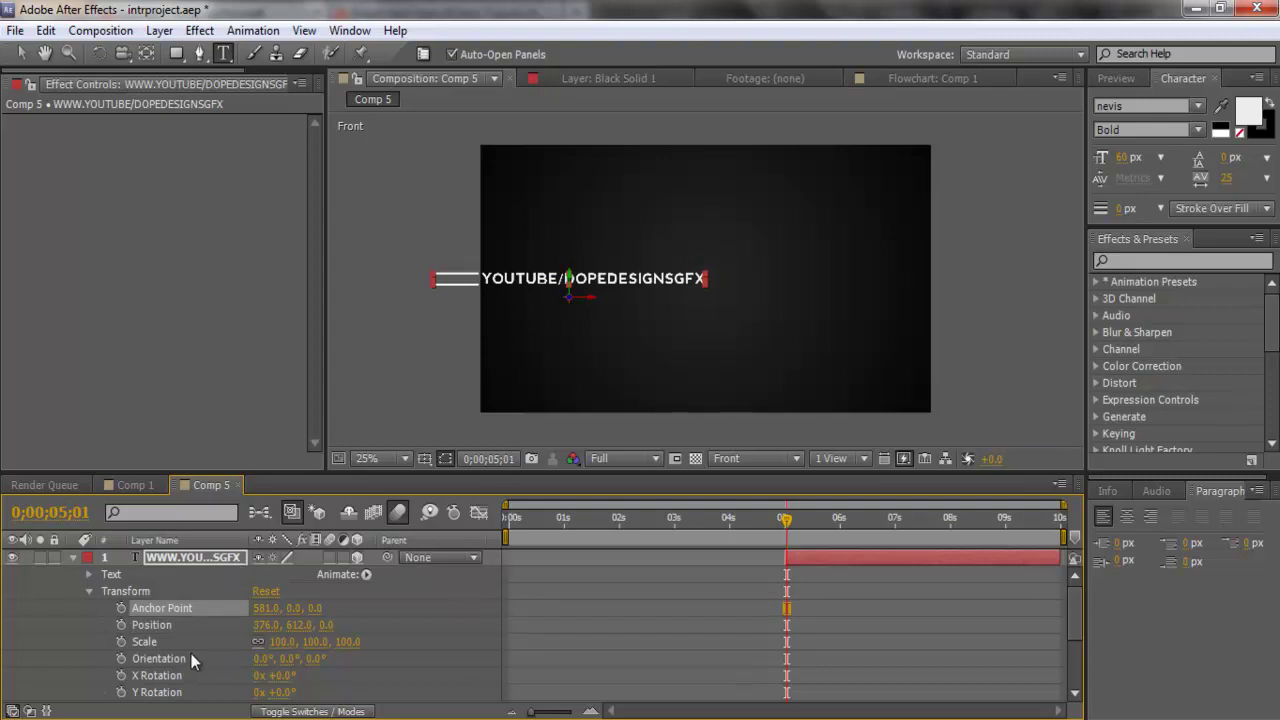
Set the web address text's Anchor Point X to 583 and its Position X to 957, displaying the Title/Action Safe guides for alignment.
left_click(238, 631)
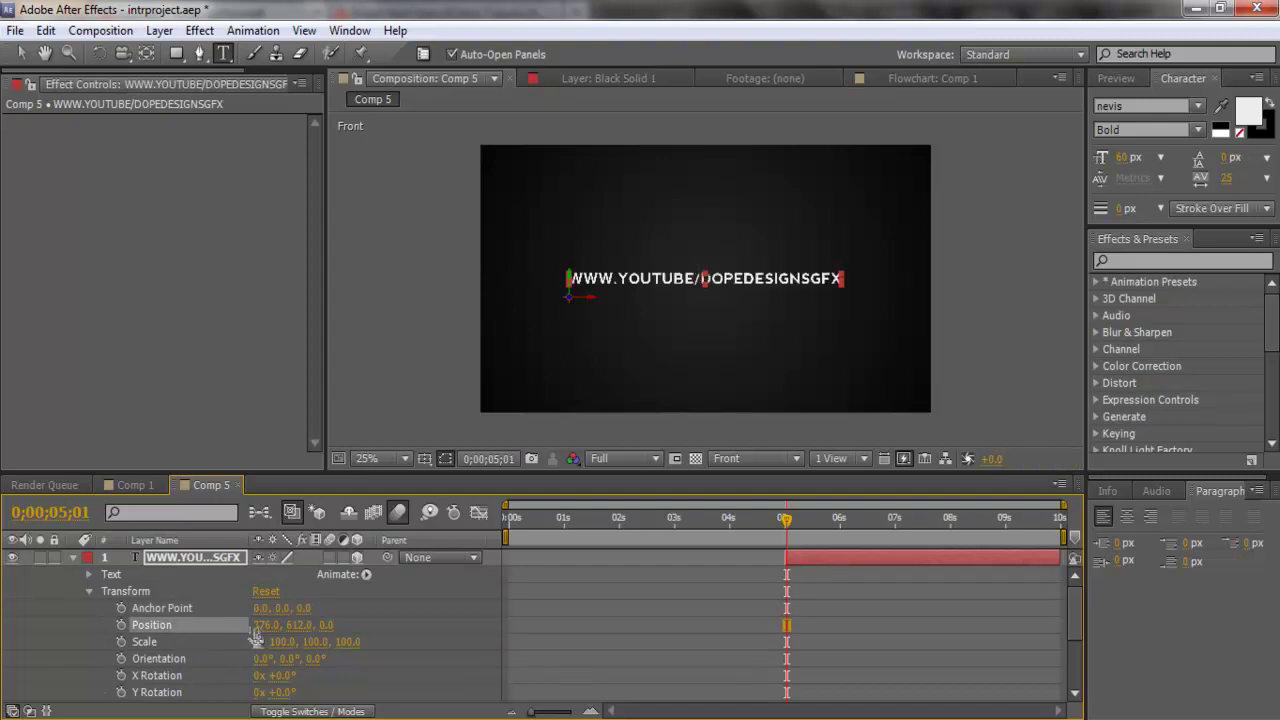
left_click_drag(262, 608, 782, 579)
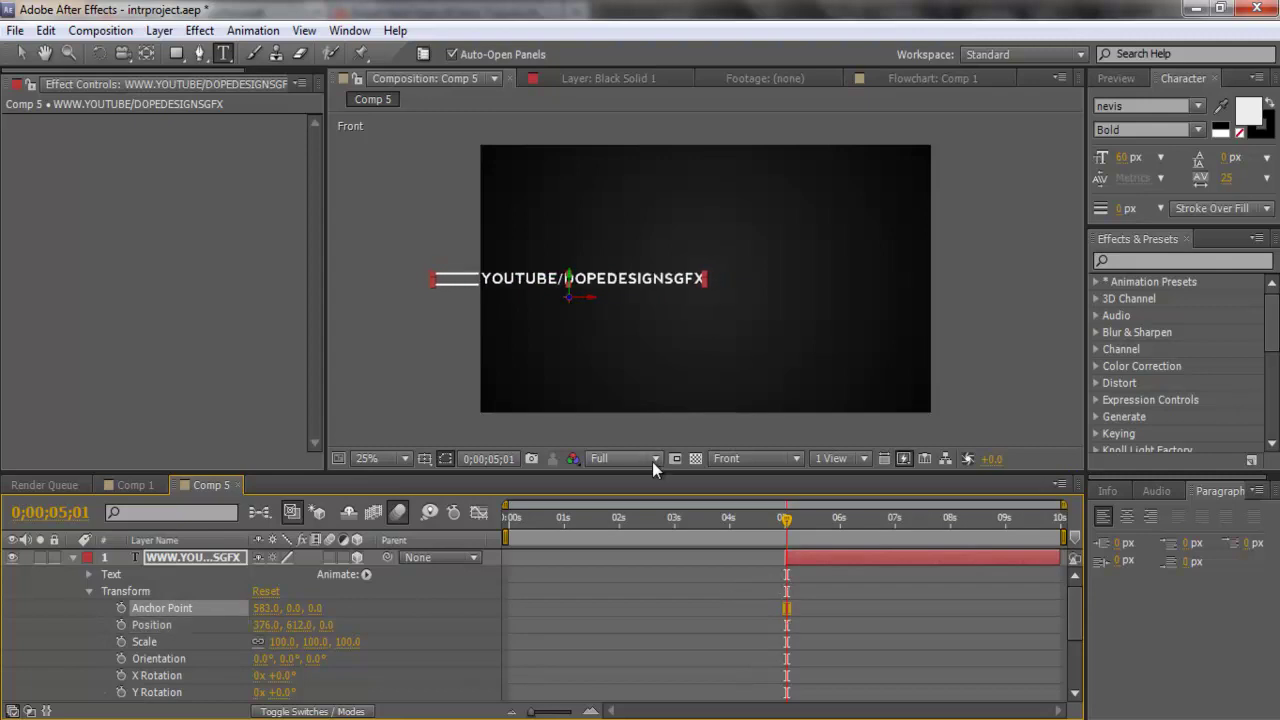
left_click(152, 626)
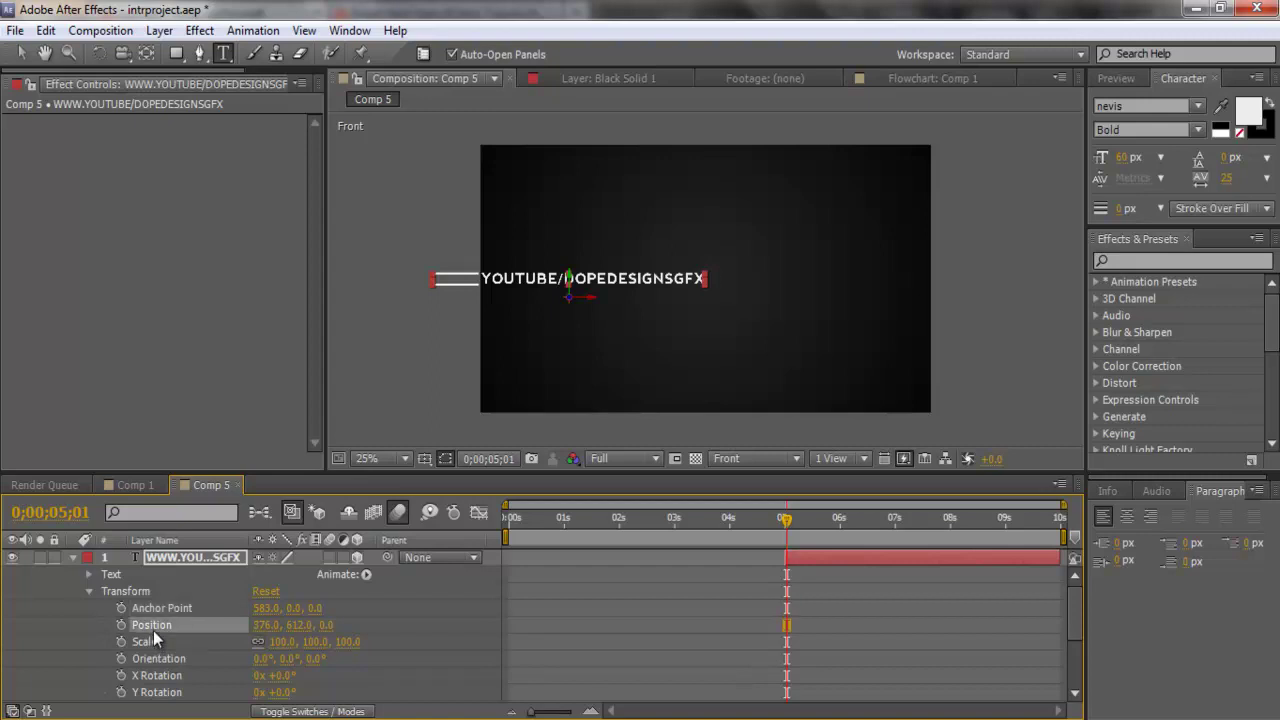
left_click(424, 458)
left_click(437, 481)
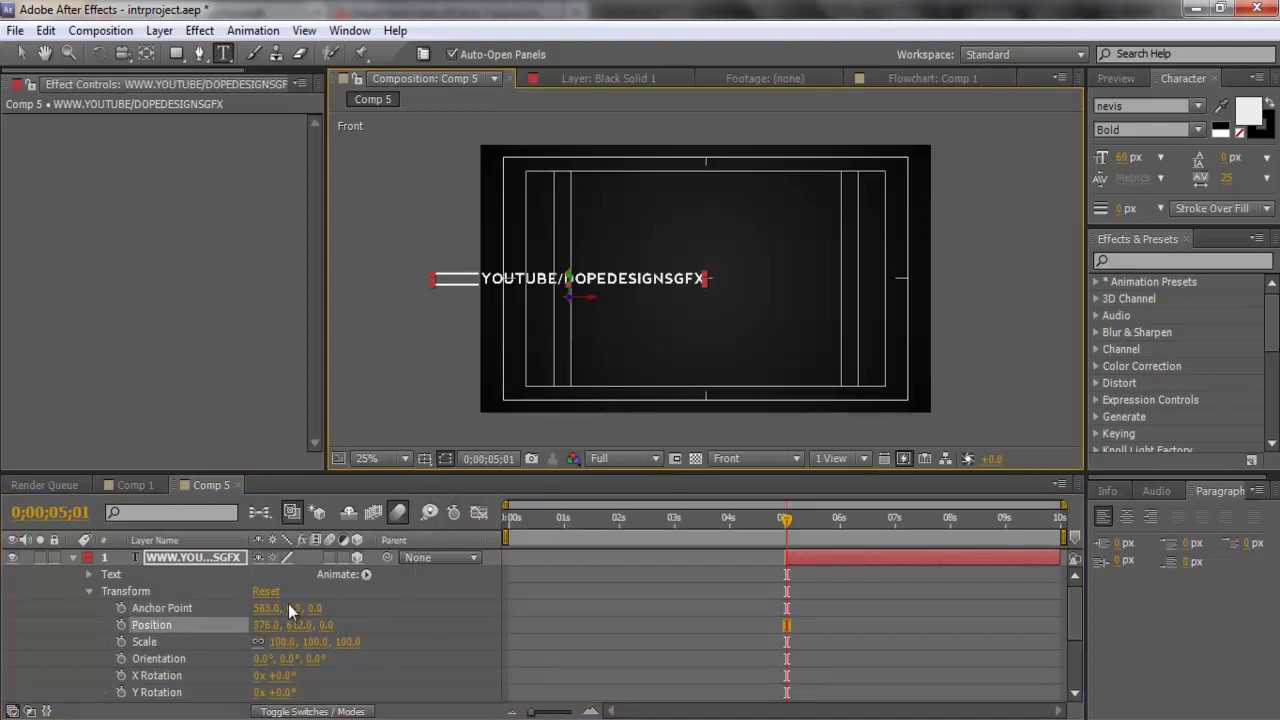
left_click_drag(262, 630, 760, 572)
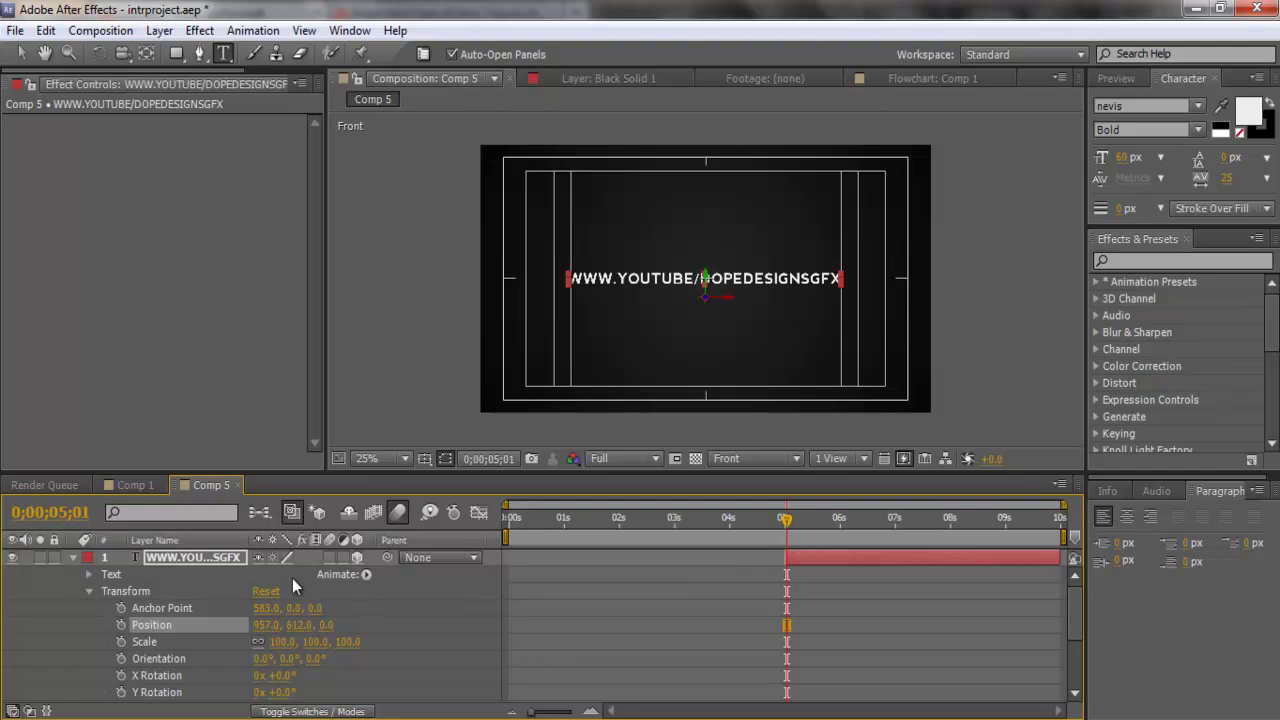
Switch the web address text layer's 3D setting off and back on, and nudge the text slightly sideways.
left_click(196, 570)
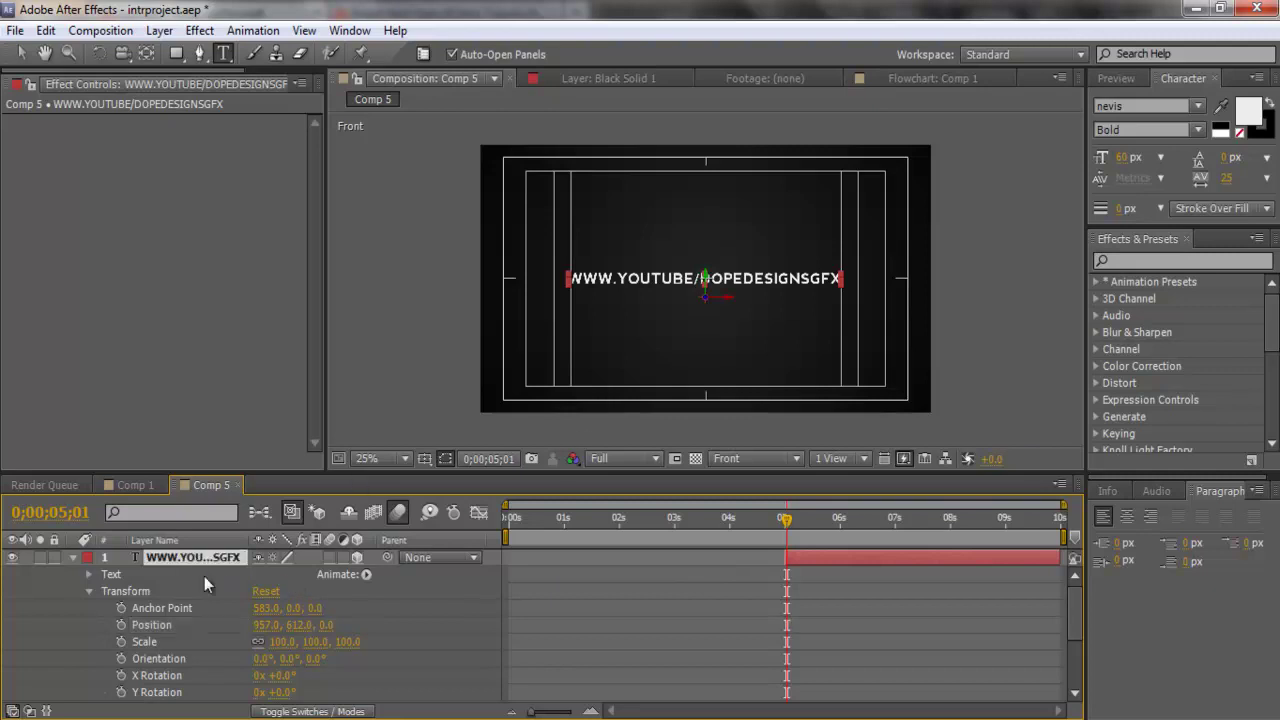
left_click(357, 558)
left_click(357, 557)
left_click_drag(722, 288, 725, 288)
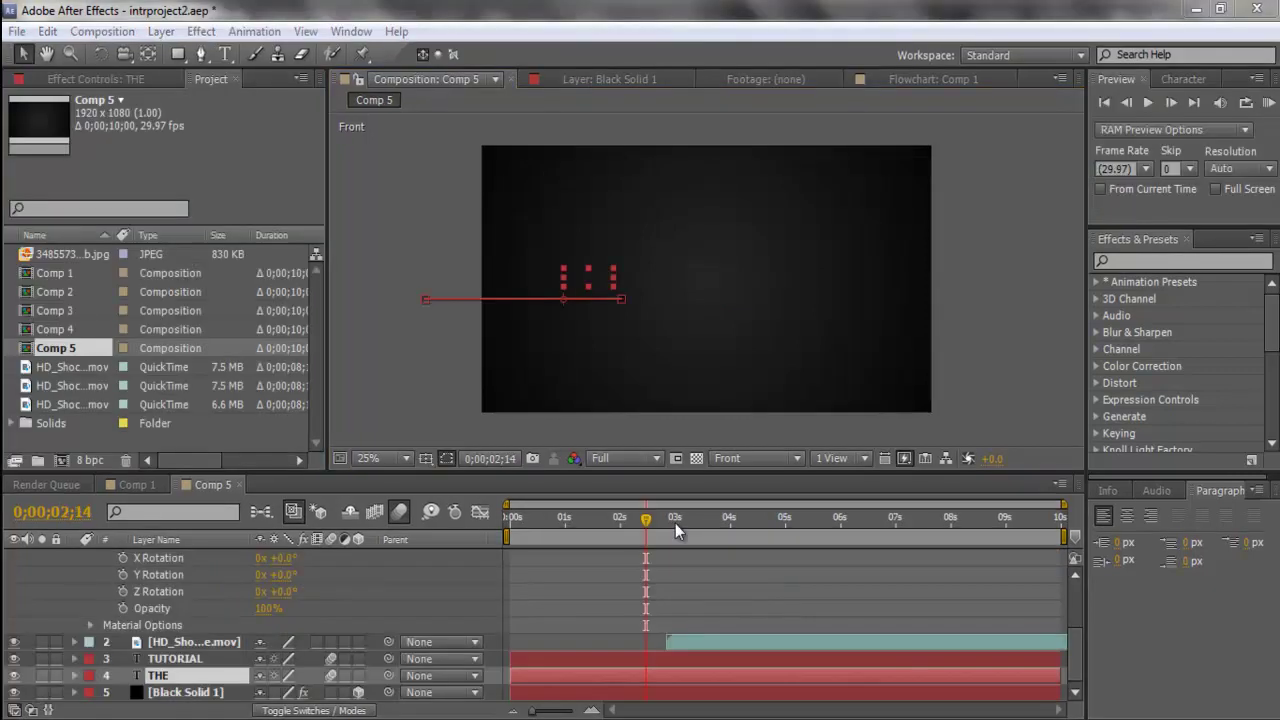
Scrub through the composition between 0;00;00;22 and 0;00;06;04 to examine which text layers are visible over the background.
left_click(675, 523)
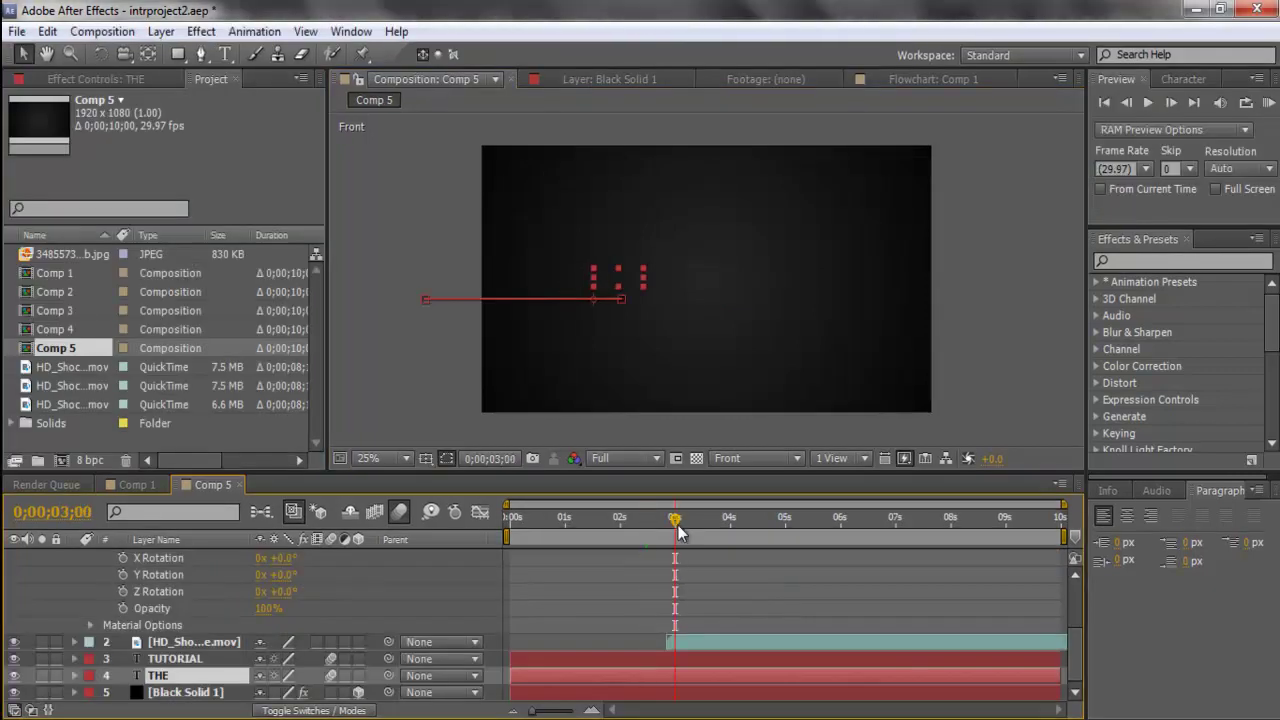
left_click_drag(718, 528, 849, 530)
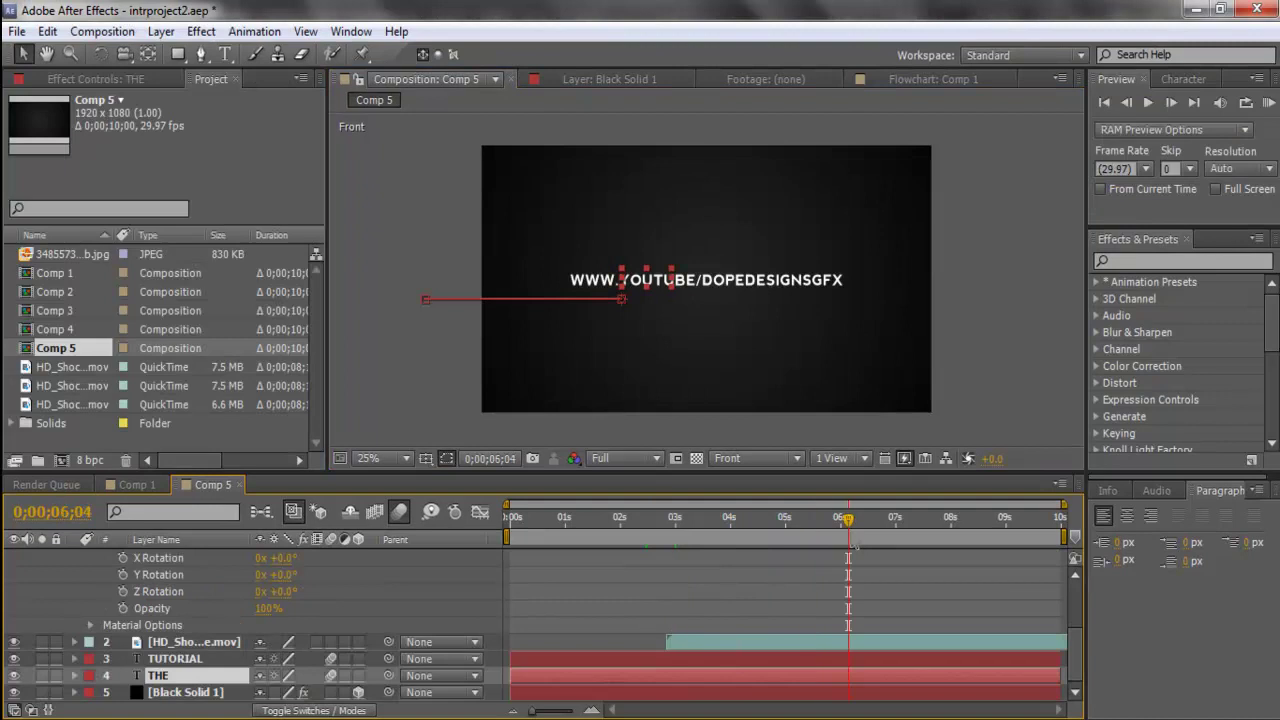
scroll(283, 600, "up", 3)
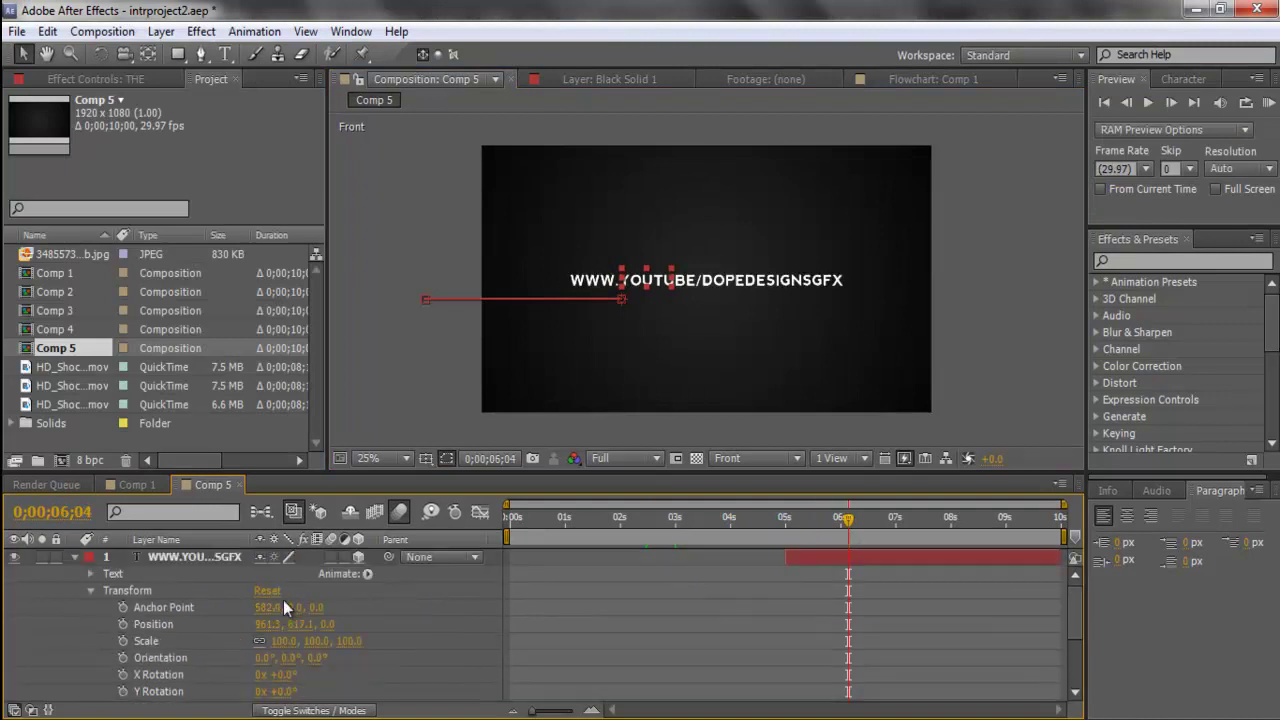
left_click(196, 560)
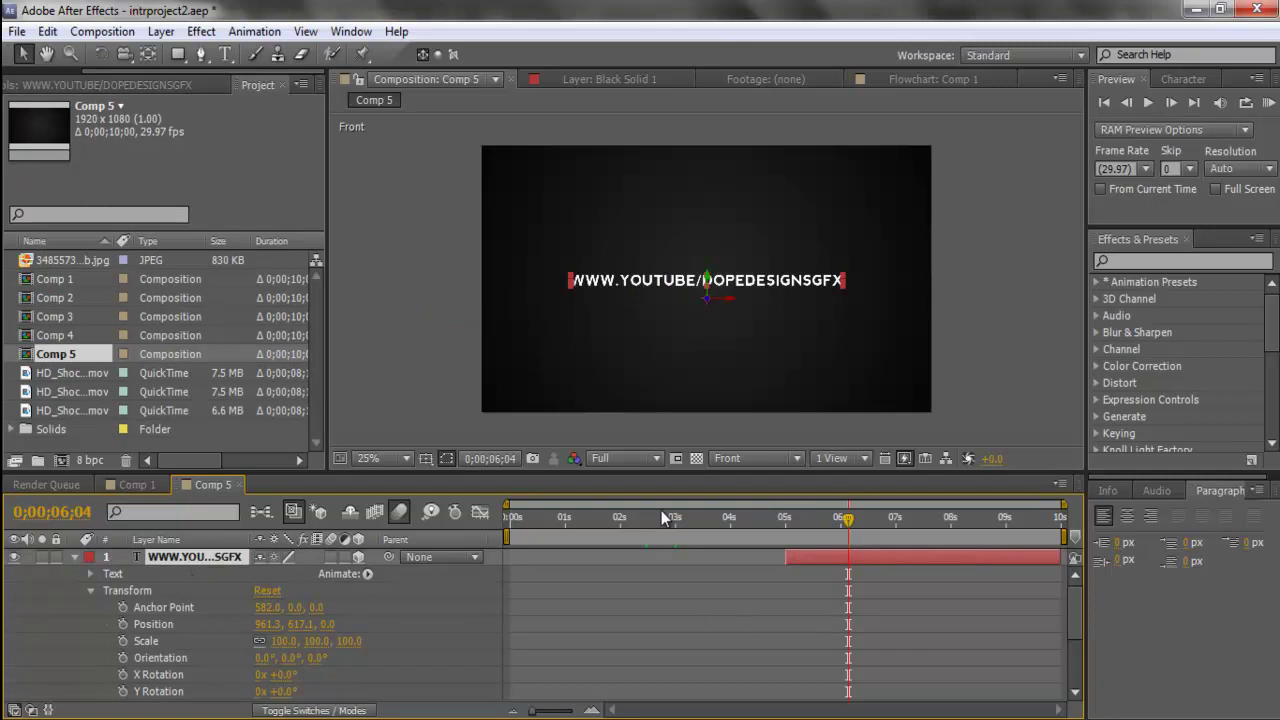
left_click(630, 520)
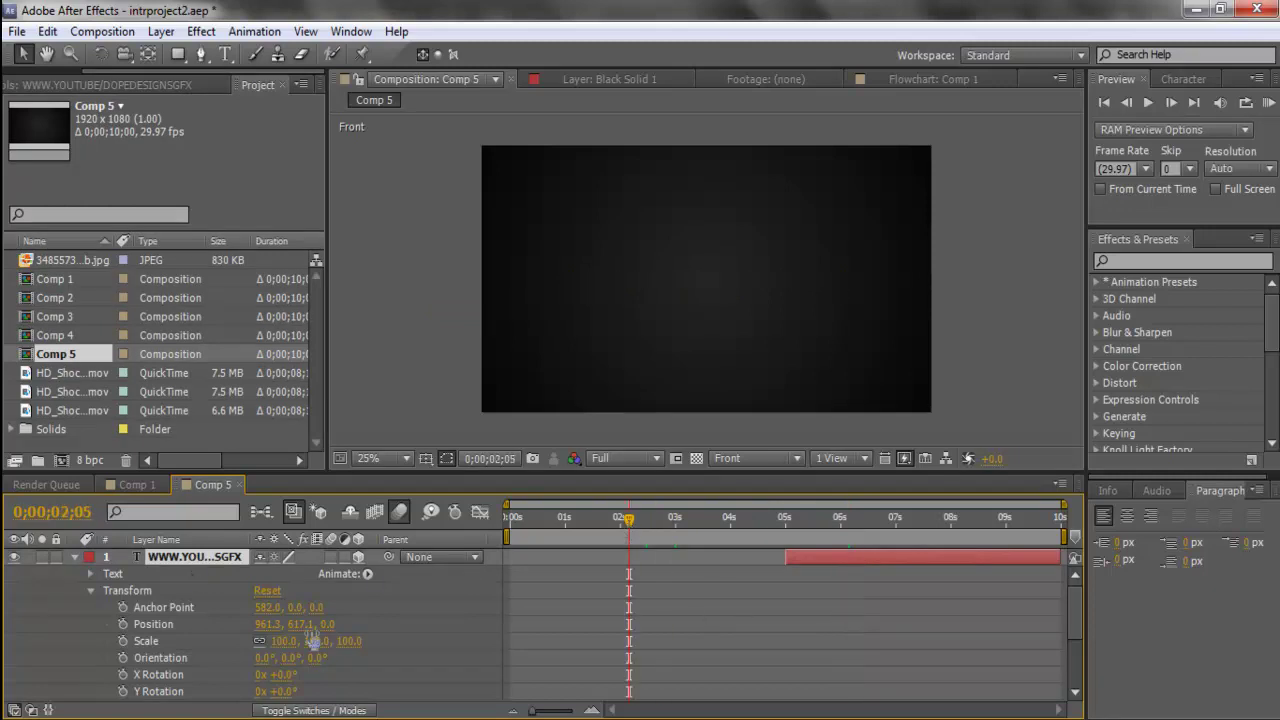
scroll(420, 575, "down", 5)
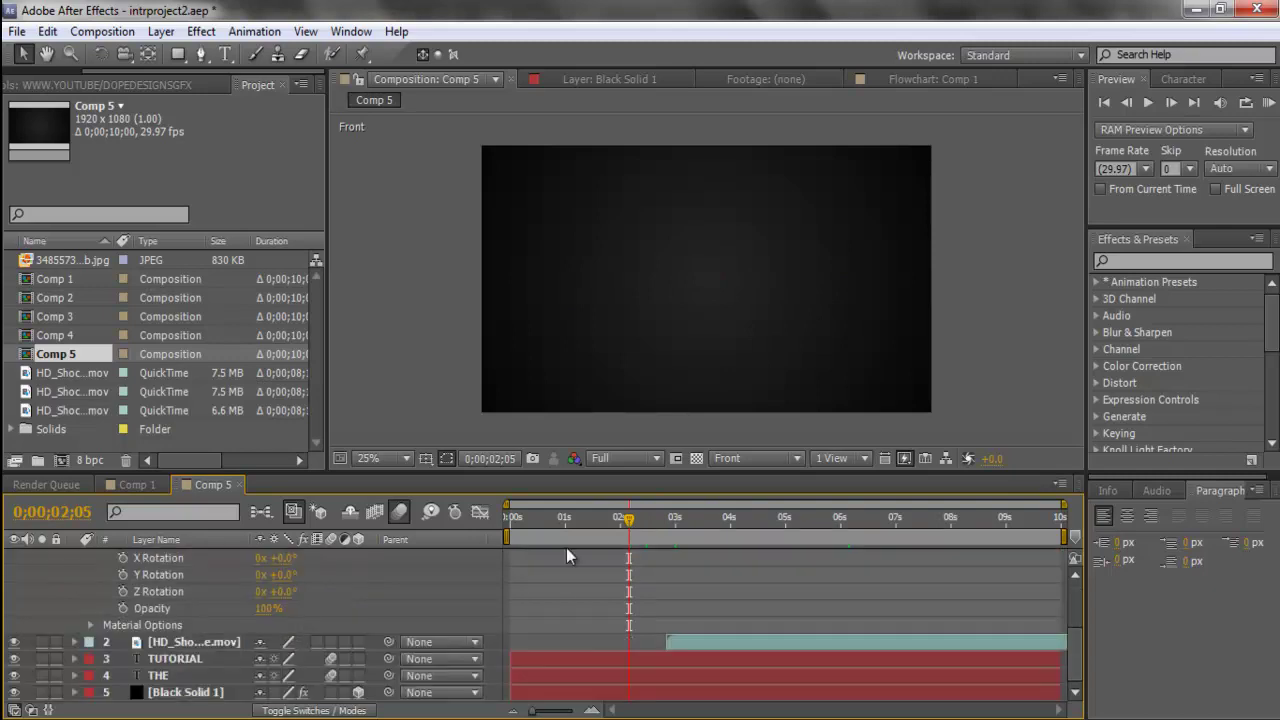
left_click_drag(557, 536, 550, 531)
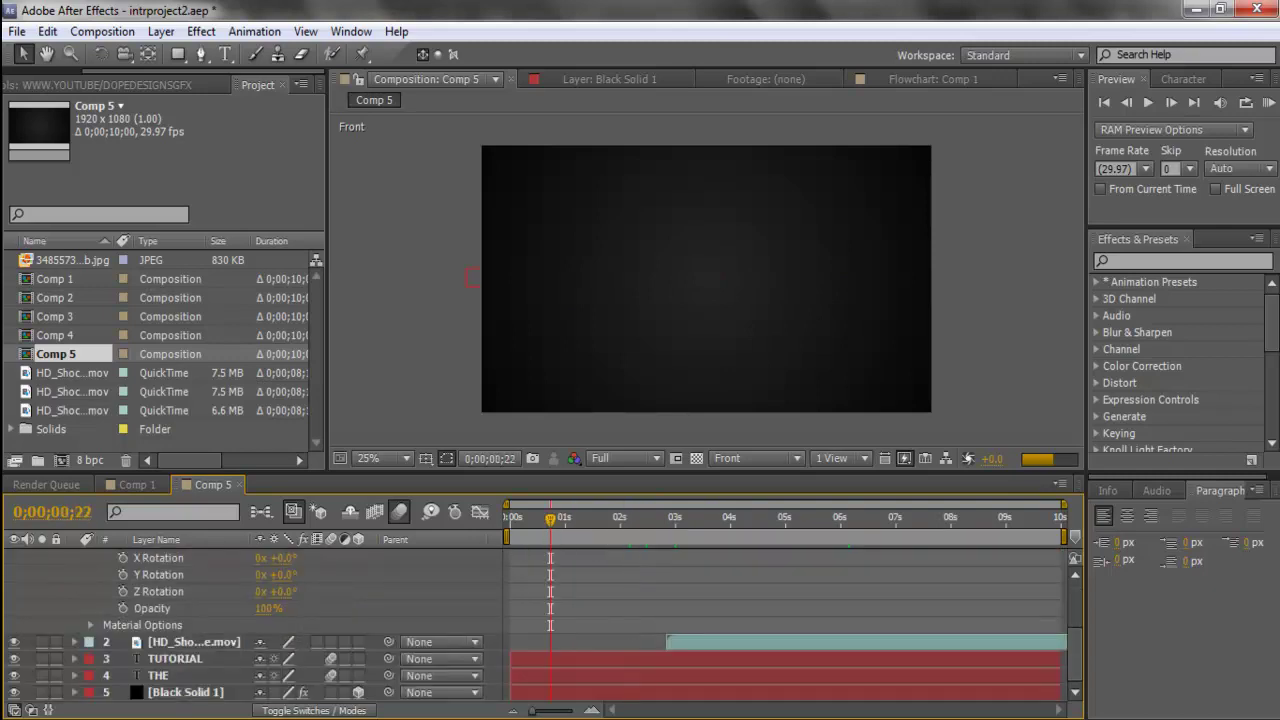
Make the TUTORIAL and THE text layers 3D and move the current time to 0;00;04;10.
left_click(174, 657)
left_click(177, 677)
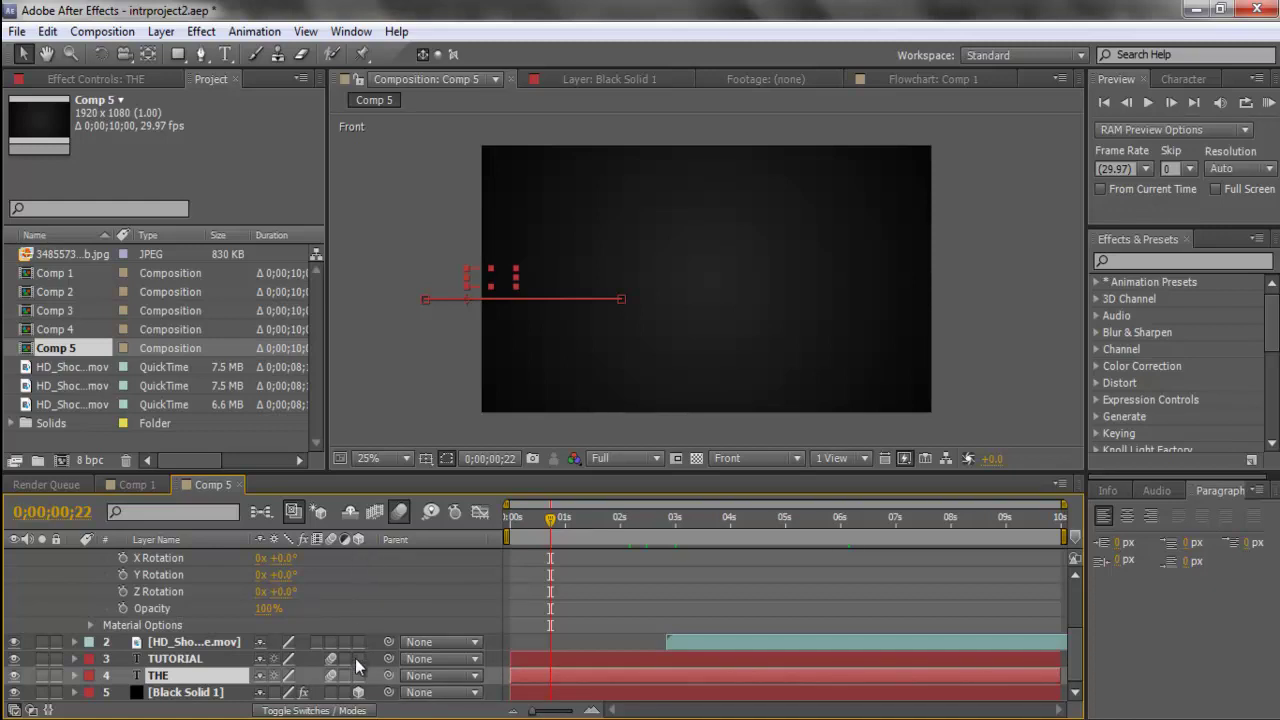
key("F4")
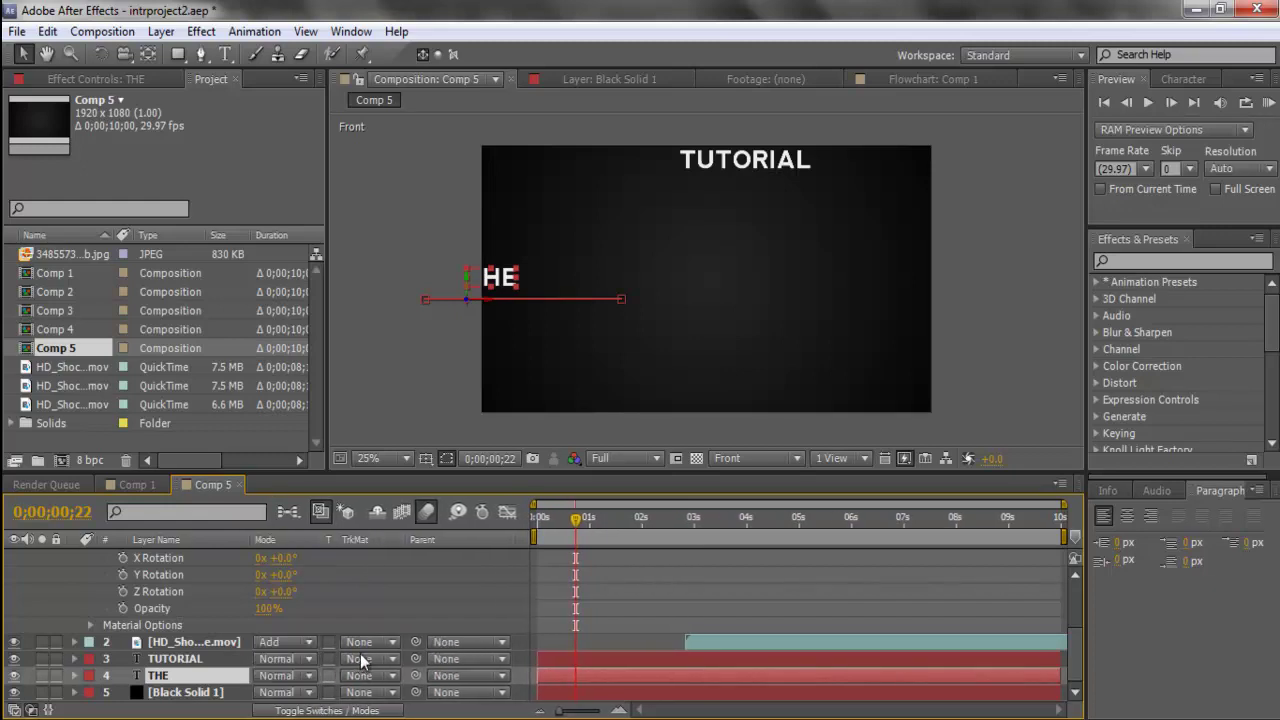
left_click_drag(583, 533, 764, 536)
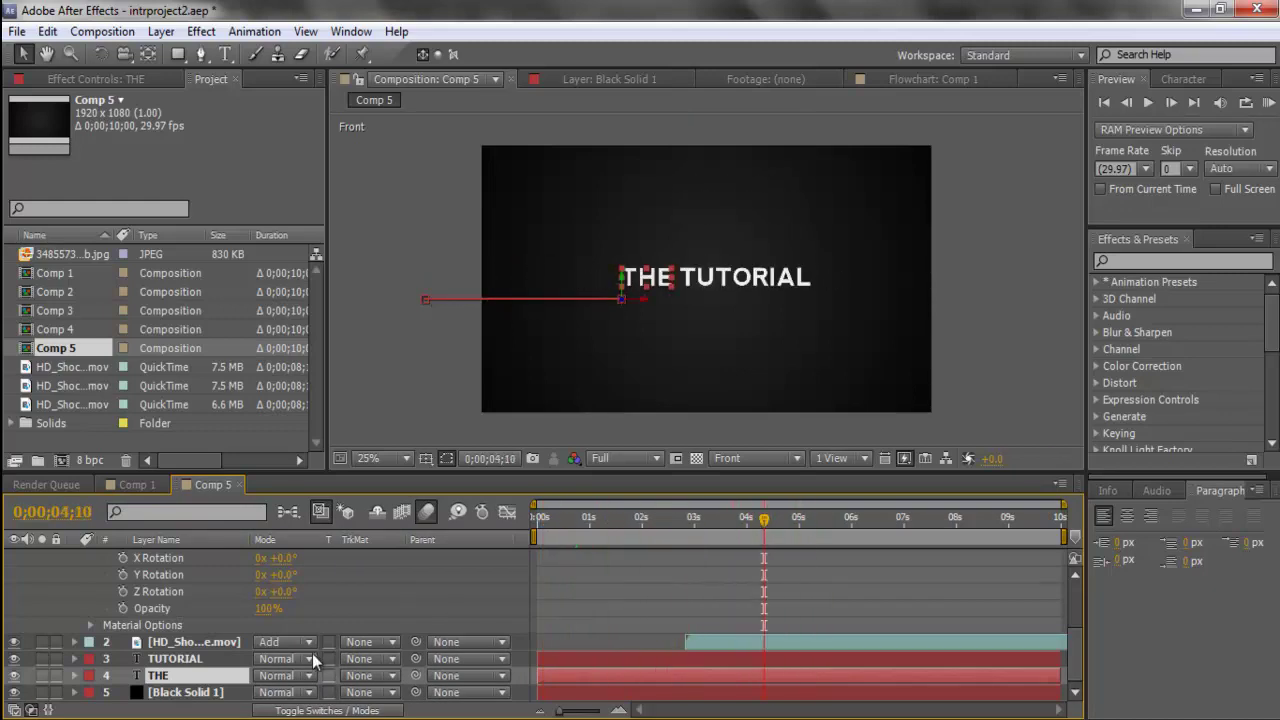
Make the HD_Shockwave_Blue.mov footage a 3D layer and show the layer switches again.
left_click(214, 658)
left_click(214, 644)
key("F4")
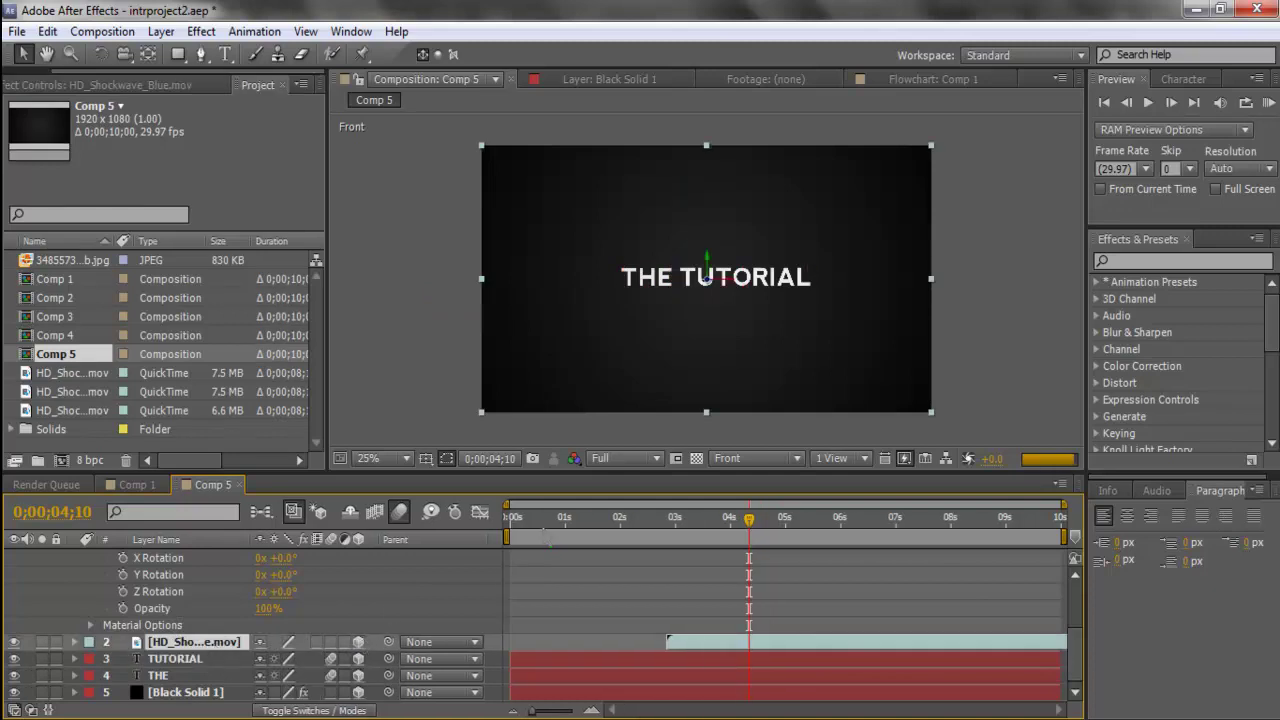
Scrub the timeline up to 0;00;05;10 to check the title words and web address with all layers in 3D.
left_click_drag(746, 522, 673, 532)
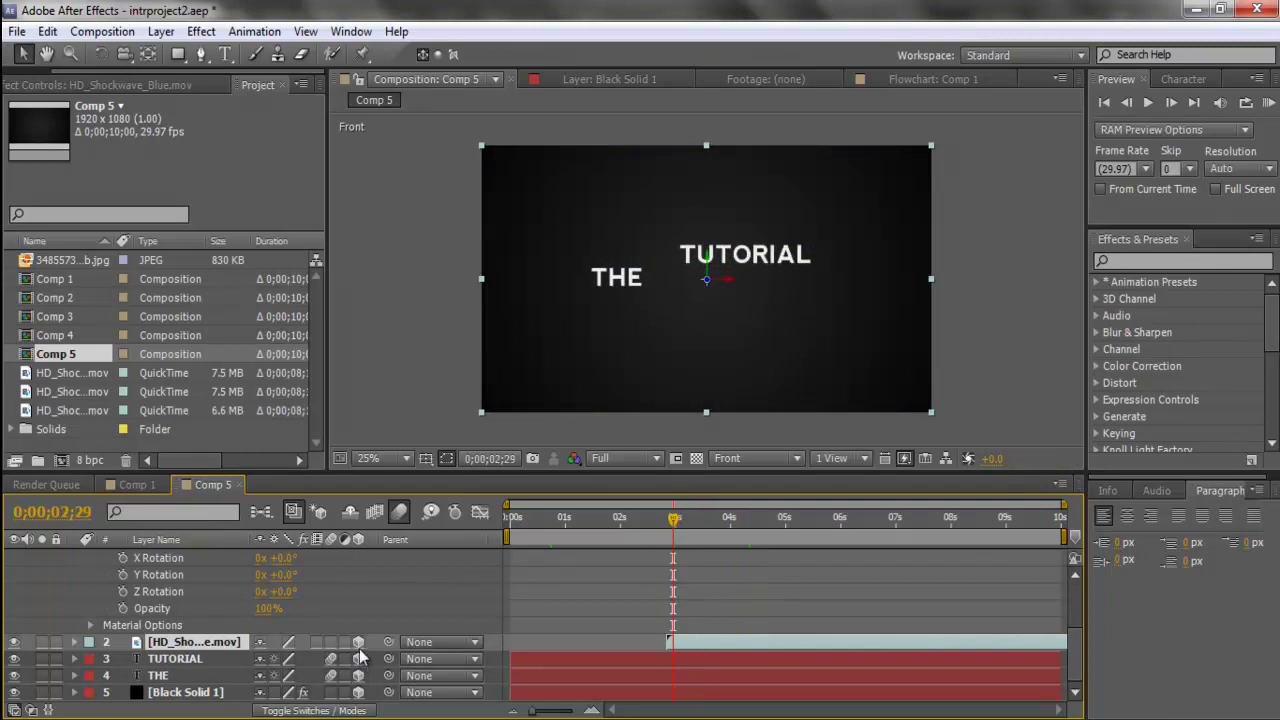
scroll(359, 648, "up", 5)
scroll(359, 648, "down", 2)
scroll(359, 648, "down", 2)
left_click(551, 519)
left_click_drag(553, 526, 804, 529)
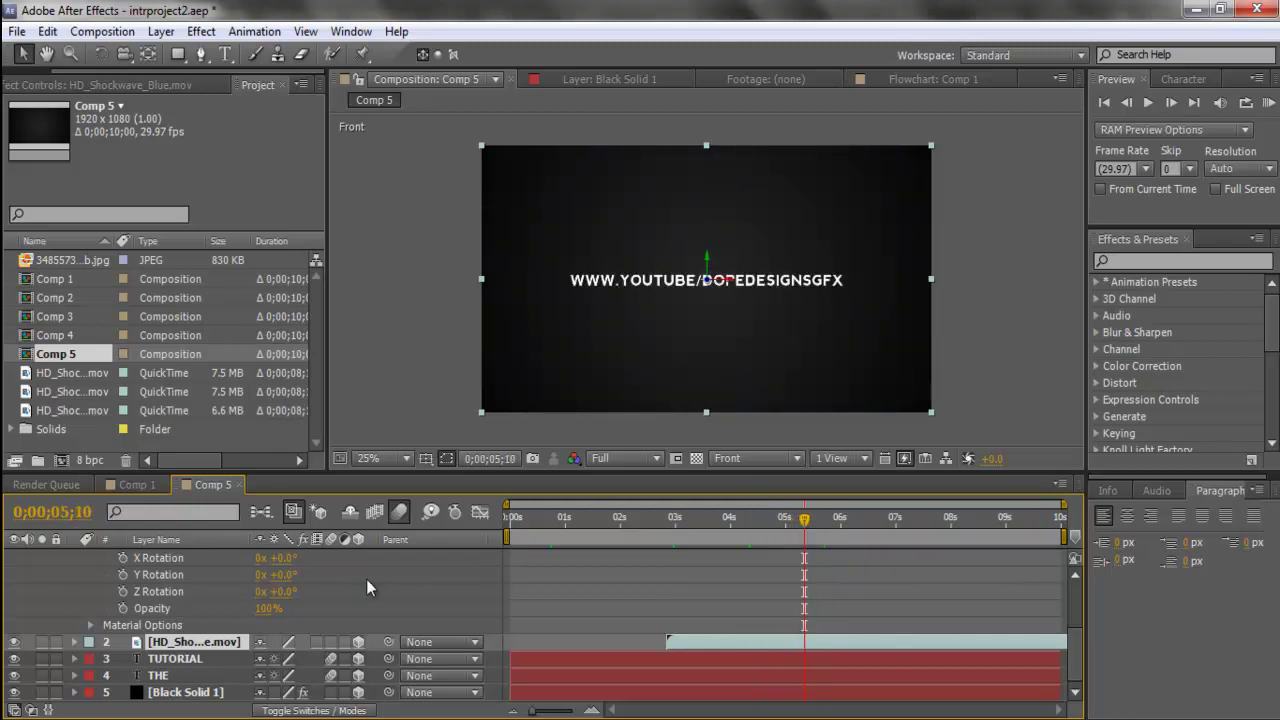
Add a Y Rotation keyframe of 90° to the web address text layer at 0;00;04;29.
scroll(366, 579, "up", 3)
left_click(239, 558)
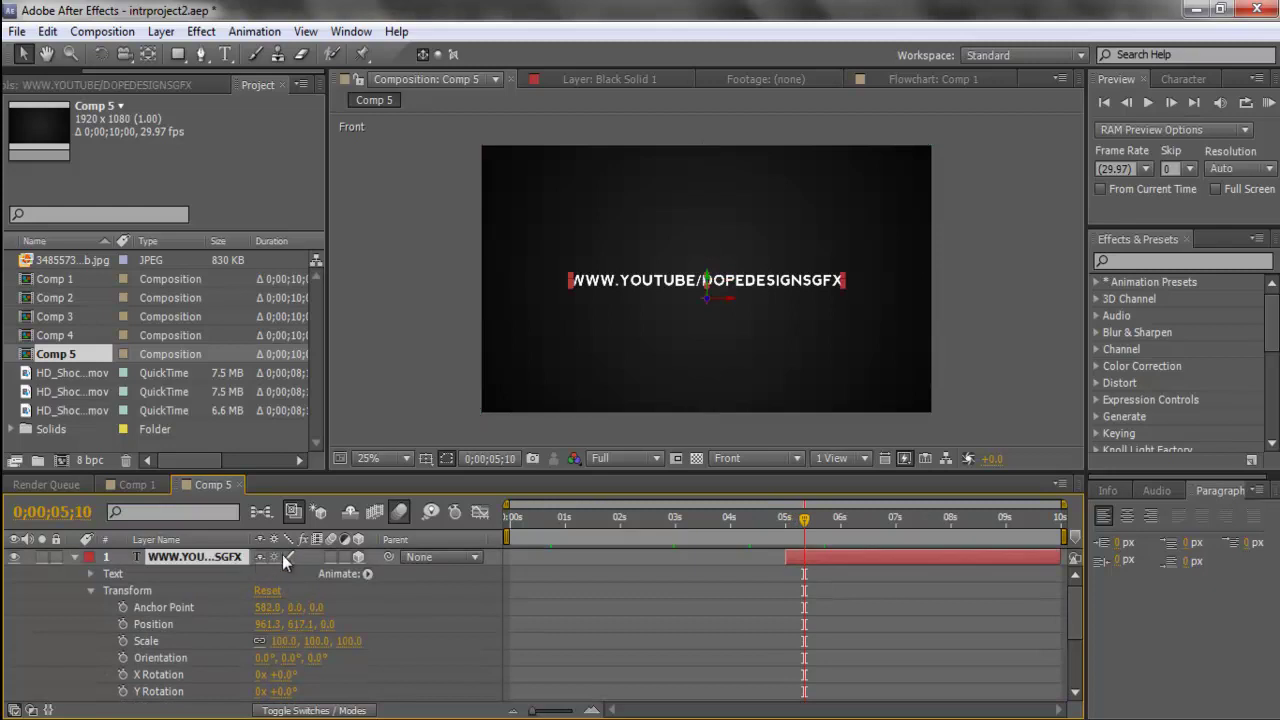
left_click_drag(808, 538, 784, 530)
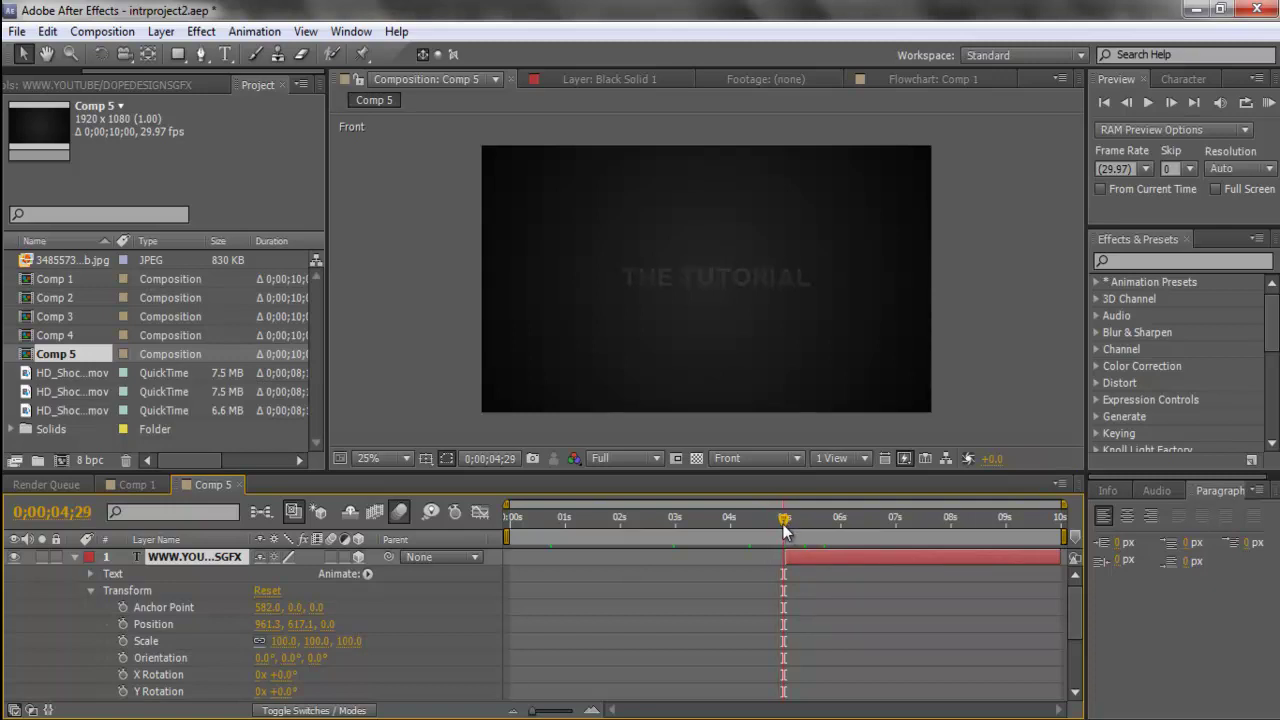
left_click(1173, 104)
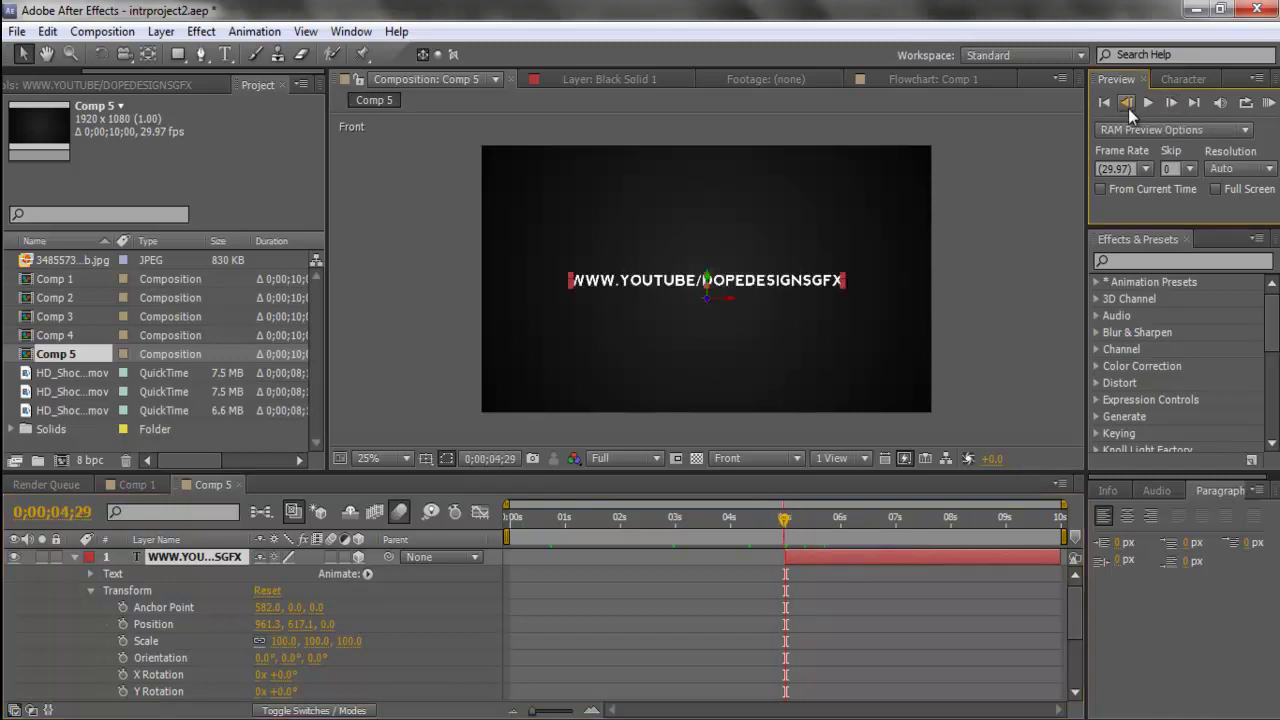
left_click(1126, 103)
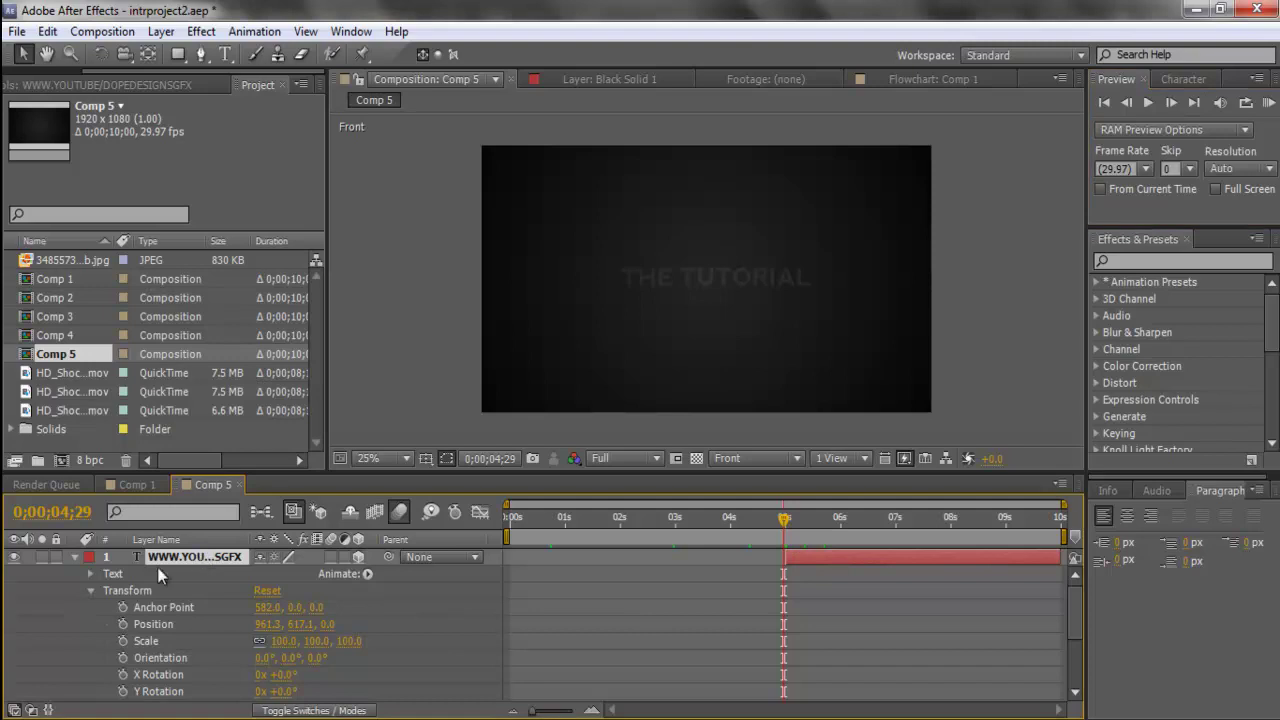
left_click(76, 558)
left_click(76, 558)
left_click(122, 691)
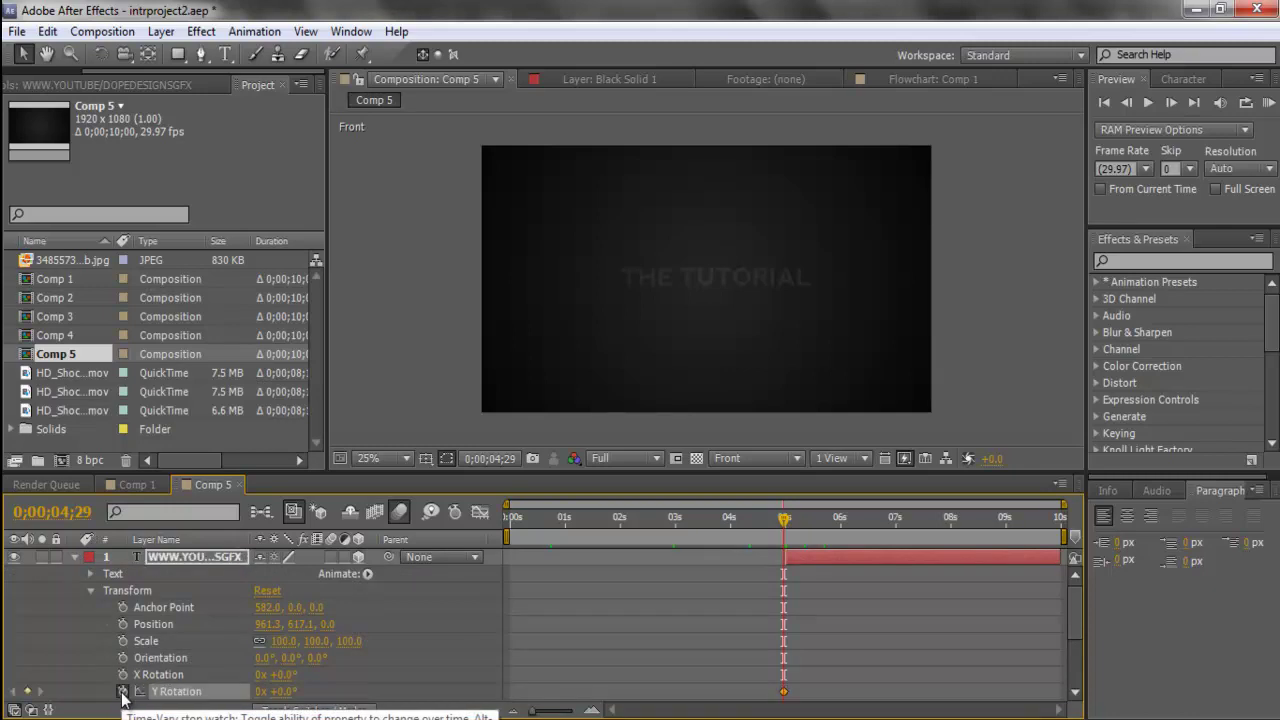
left_click(281, 691)
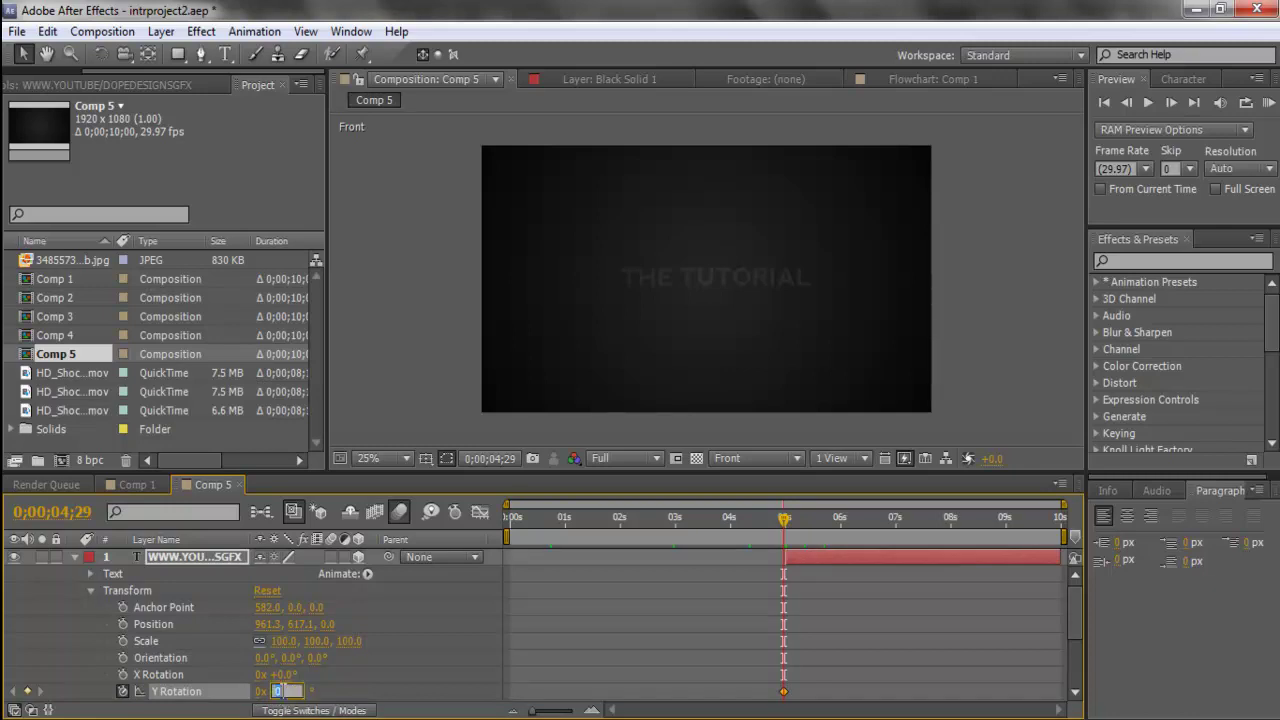
key("Return")
left_click_drag(784, 516, 804, 519)
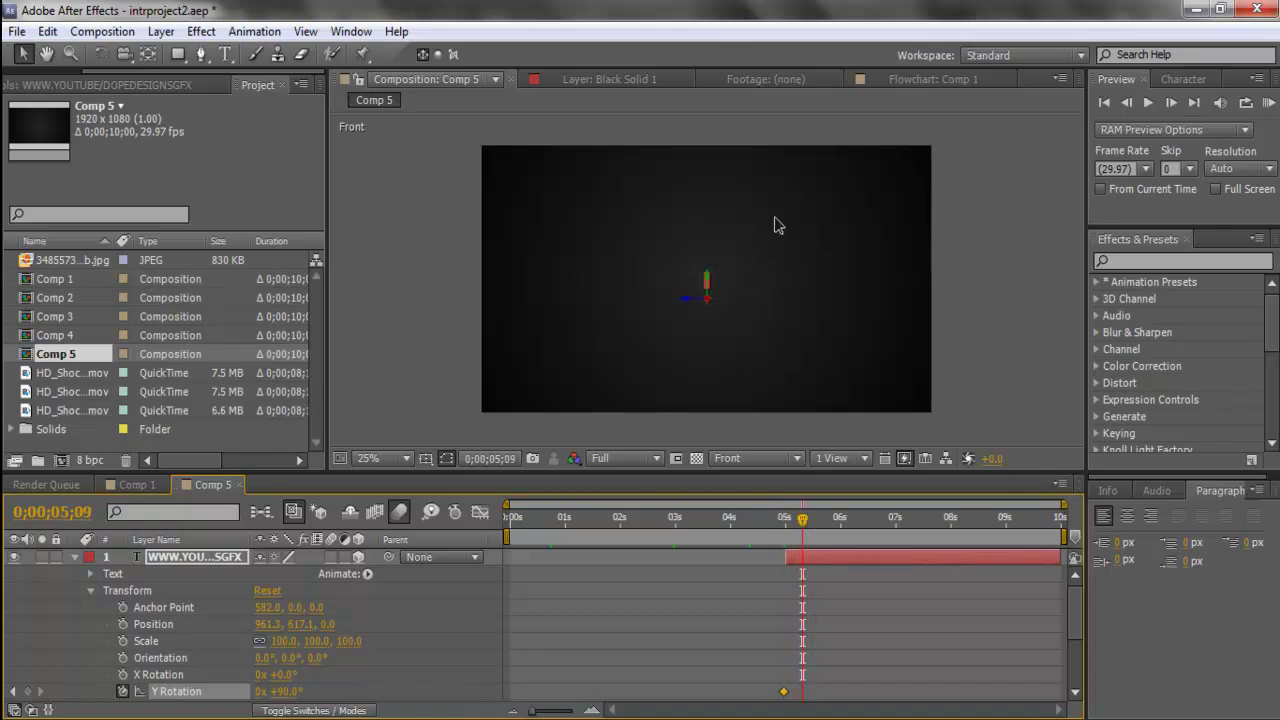
key("slash")
key("comma")
key("comma")
key("comma")
key("comma")
key("comma")
key("comma")
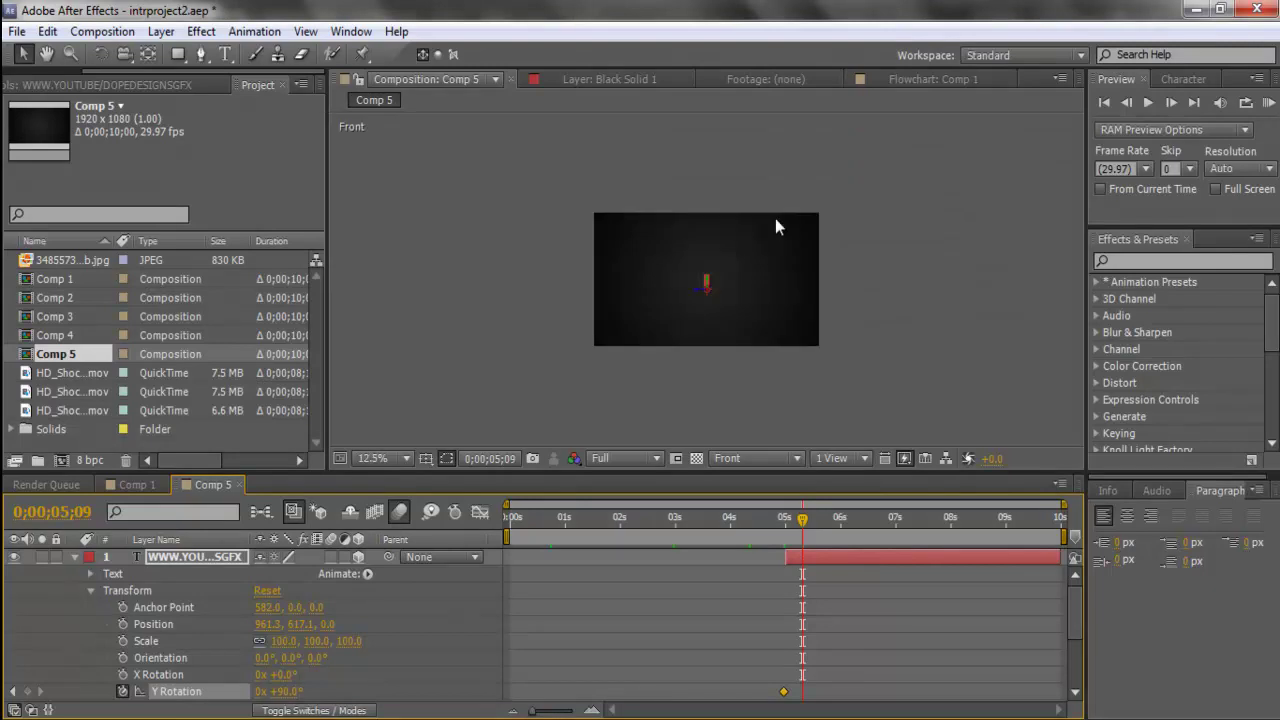
key("period")
Keyframe the web address text's Y Rotation at 0° at 0;00;06;00.
left_click_drag(800, 520, 843, 525)
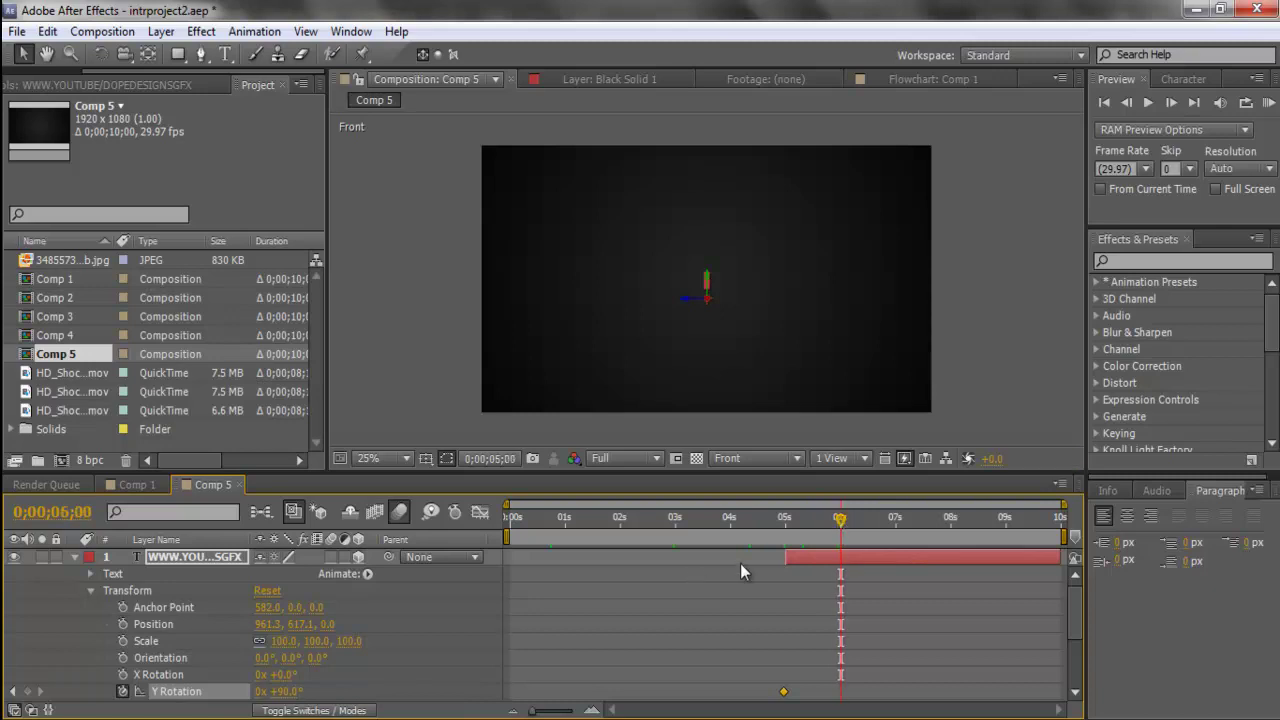
left_click(285, 691)
type("0")
key("Return")
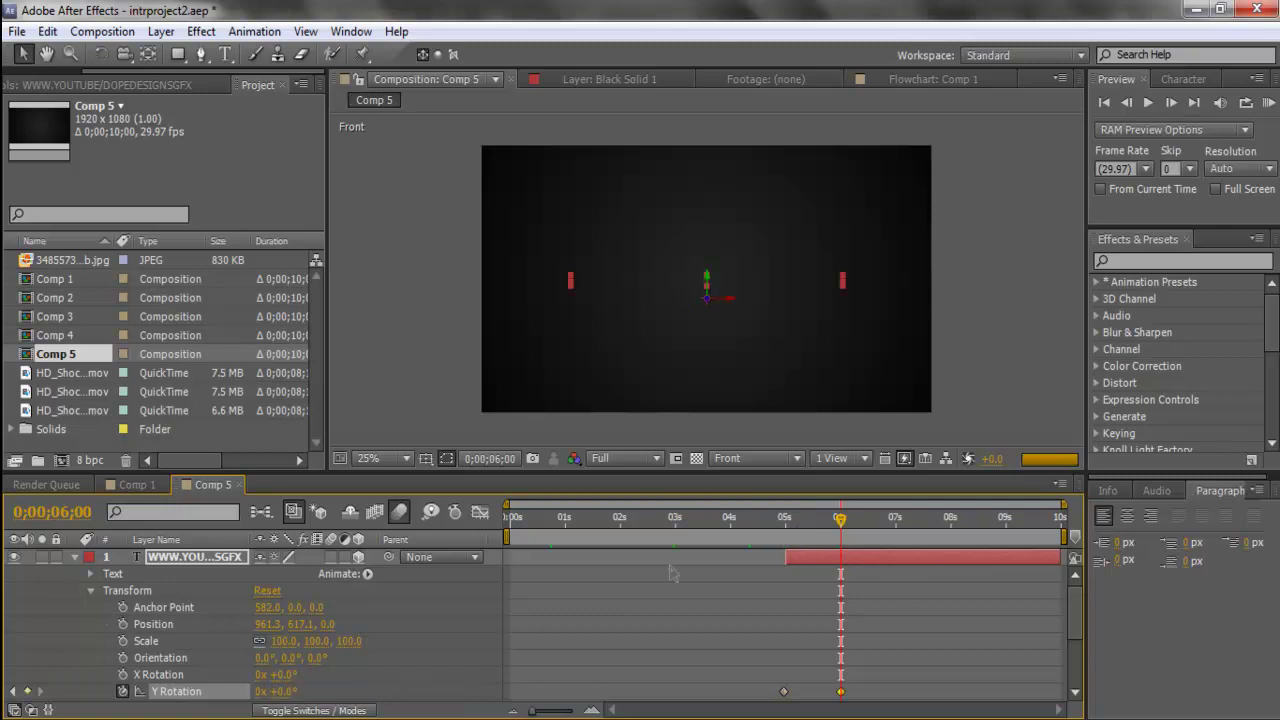
Set the web address text's Z position to -1000 so it stands in front of the background.
mouse_move(814, 534)
left_mouse_down()
mouse_move(783, 538)
mouse_move(819, 538)
left_mouse_up()
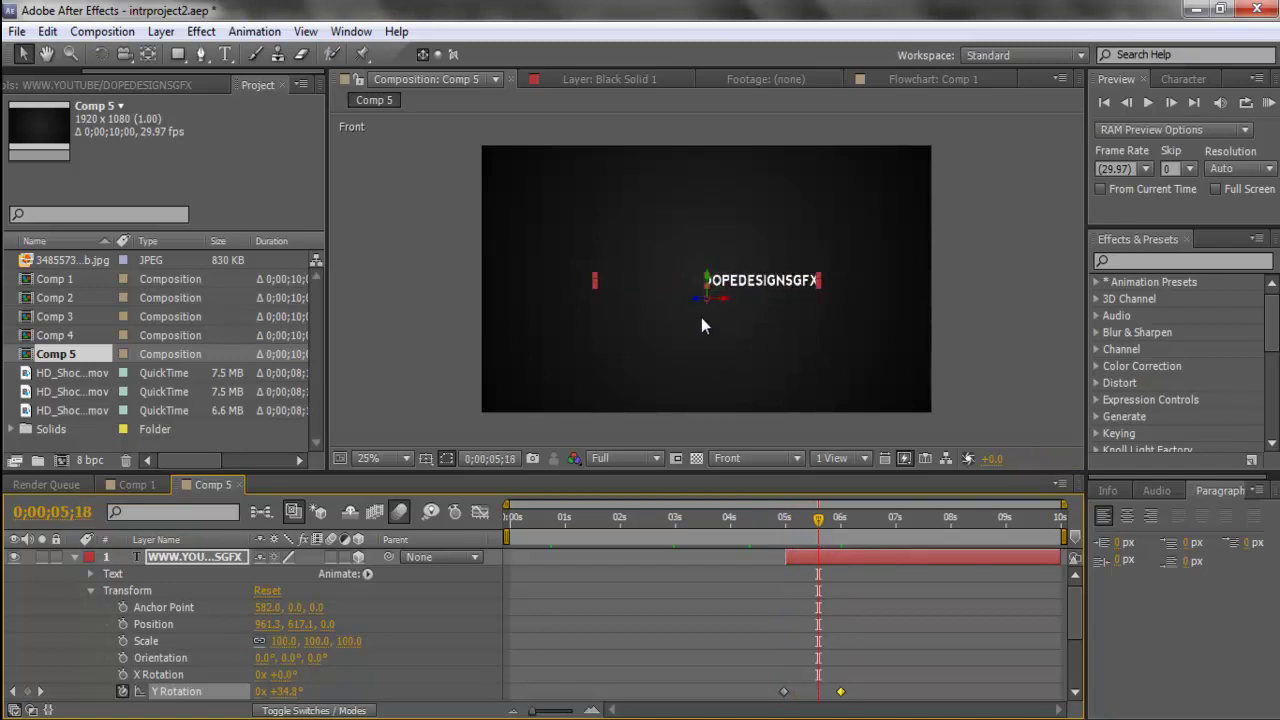
mouse_move(820, 530)
left_mouse_down()
mouse_move(809, 530)
mouse_move(838, 532)
left_mouse_up()
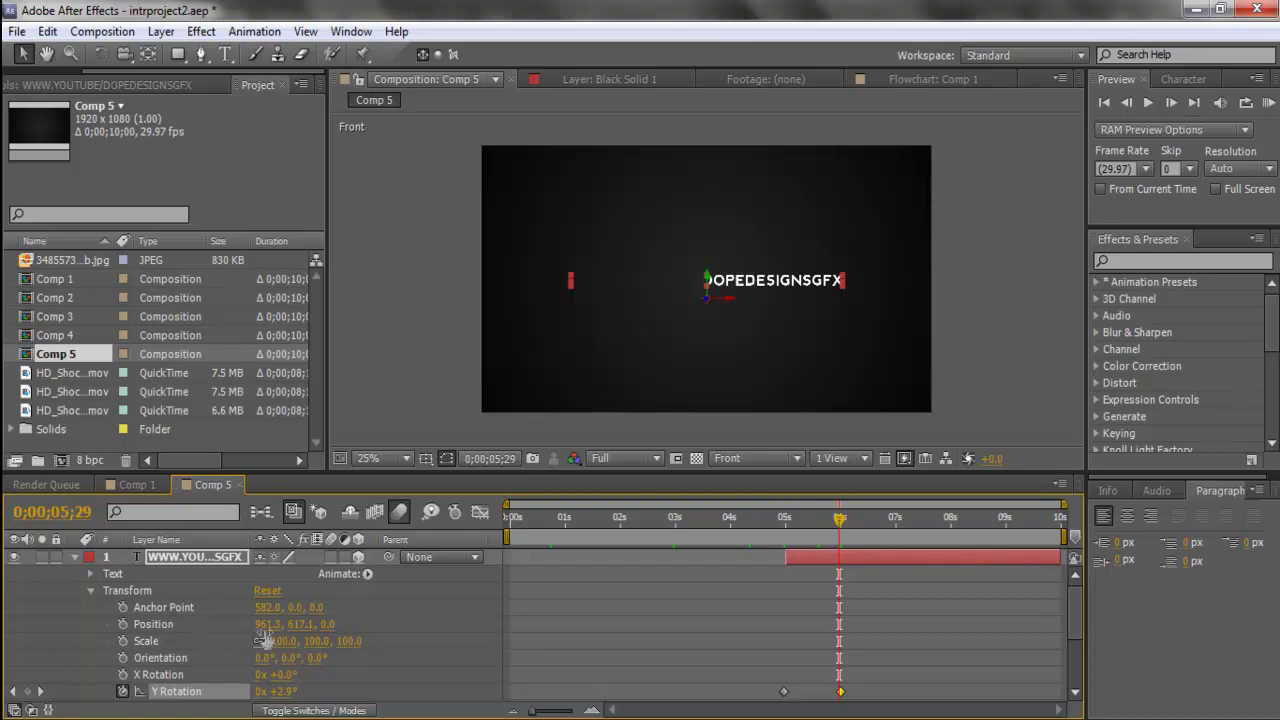
left_click(327, 624)
key("Return")
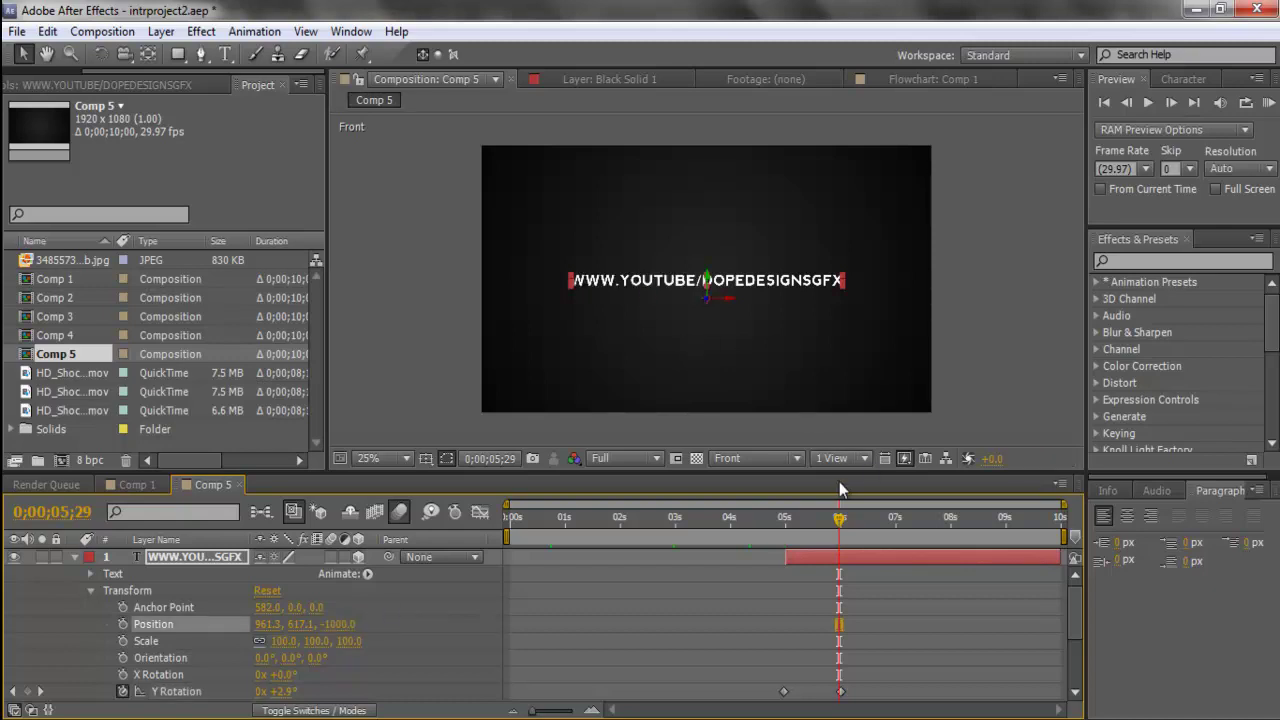
Preview the web address text's rotation between 0;00;05;00 and 0;00;06;00.
left_click(835, 518)
left_click_drag(826, 540, 799, 542)
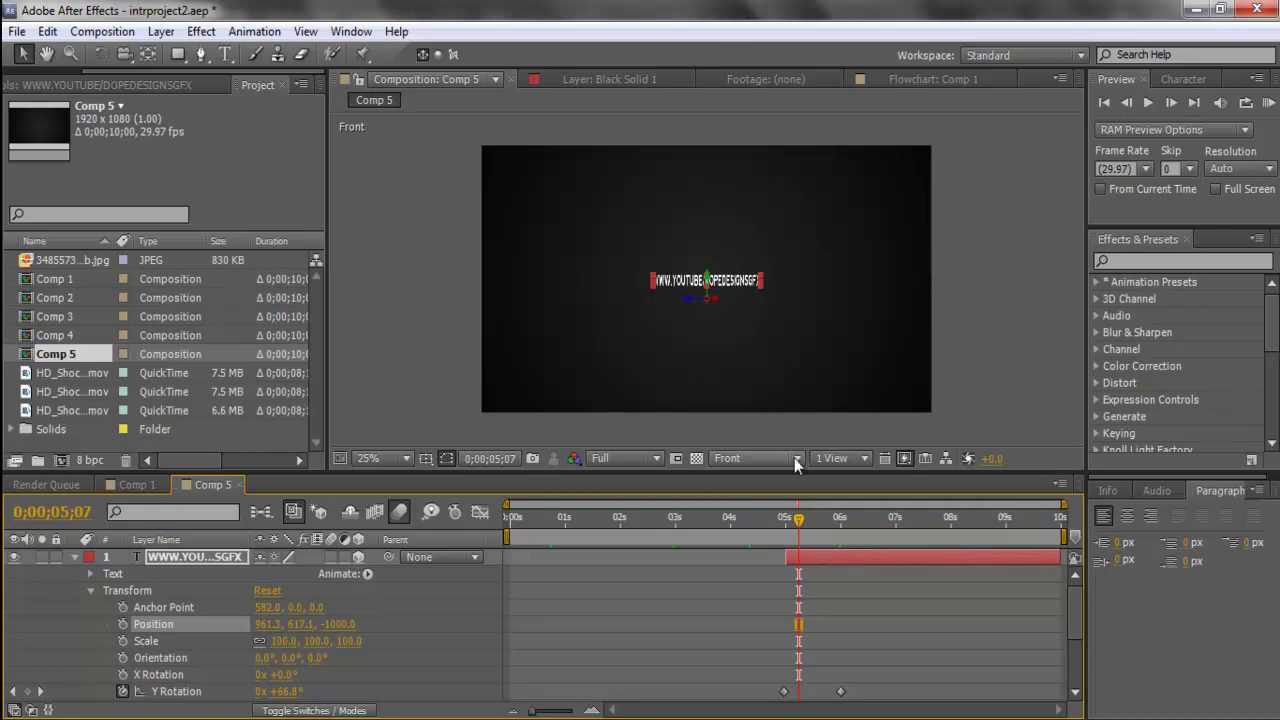
left_click(807, 534)
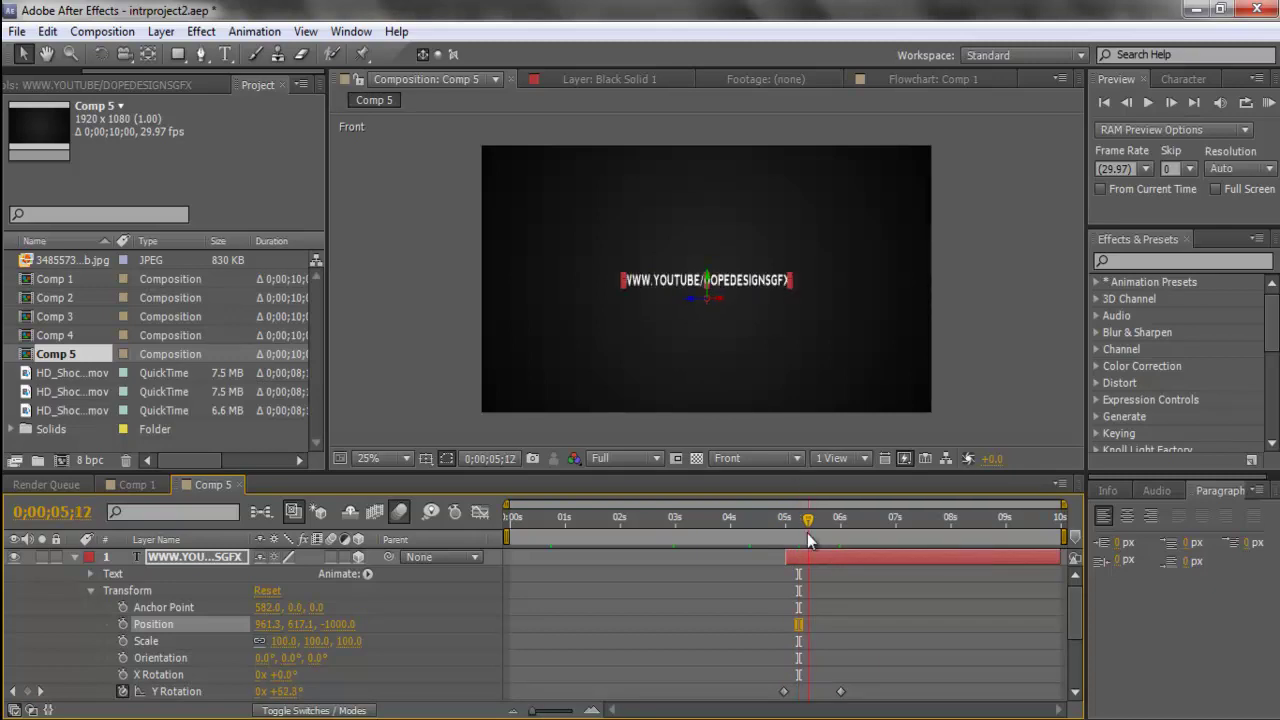
key("space")
mouse_move(824, 524)
left_mouse_down()
mouse_move(836, 523)
mouse_move(803, 521)
left_mouse_up()
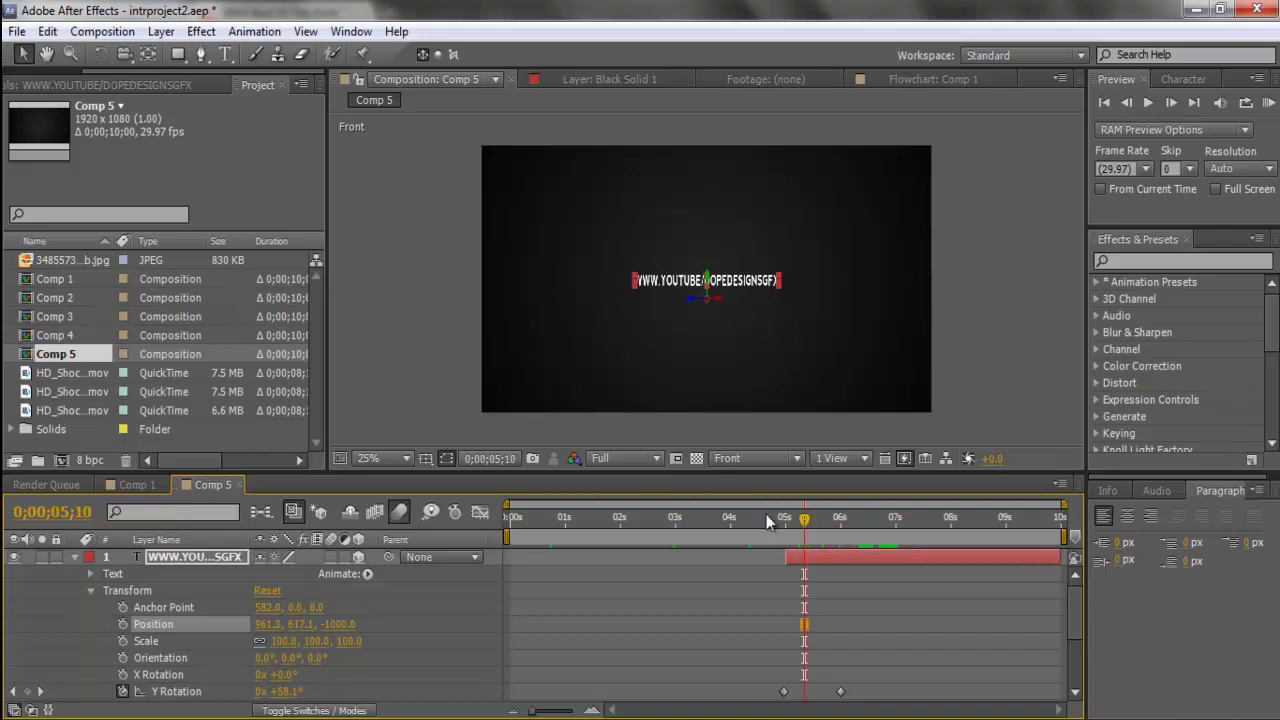
mouse_move(793, 540)
left_mouse_down()
mouse_move(781, 538)
mouse_move(832, 535)
mouse_move(783, 526)
left_mouse_up()
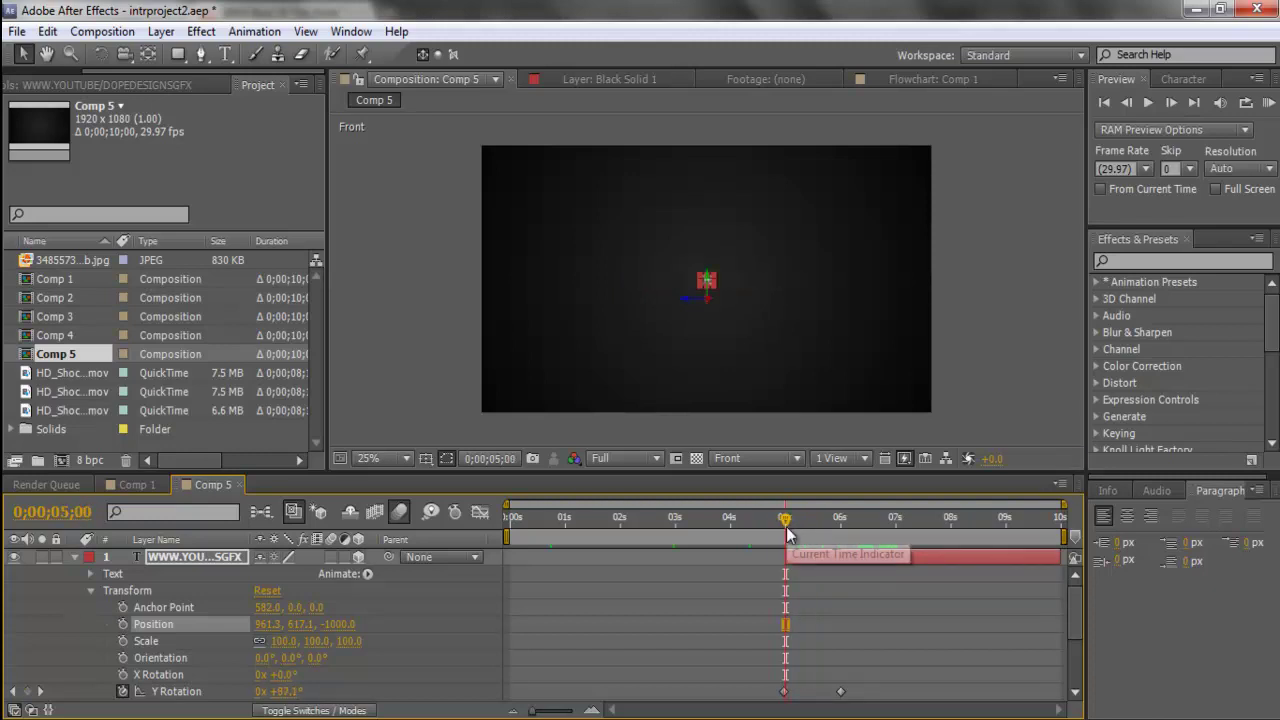
Apply the Trapcode Shine effect to the web address text layer and set its Transfer Mode to Add.
left_click(1133, 259)
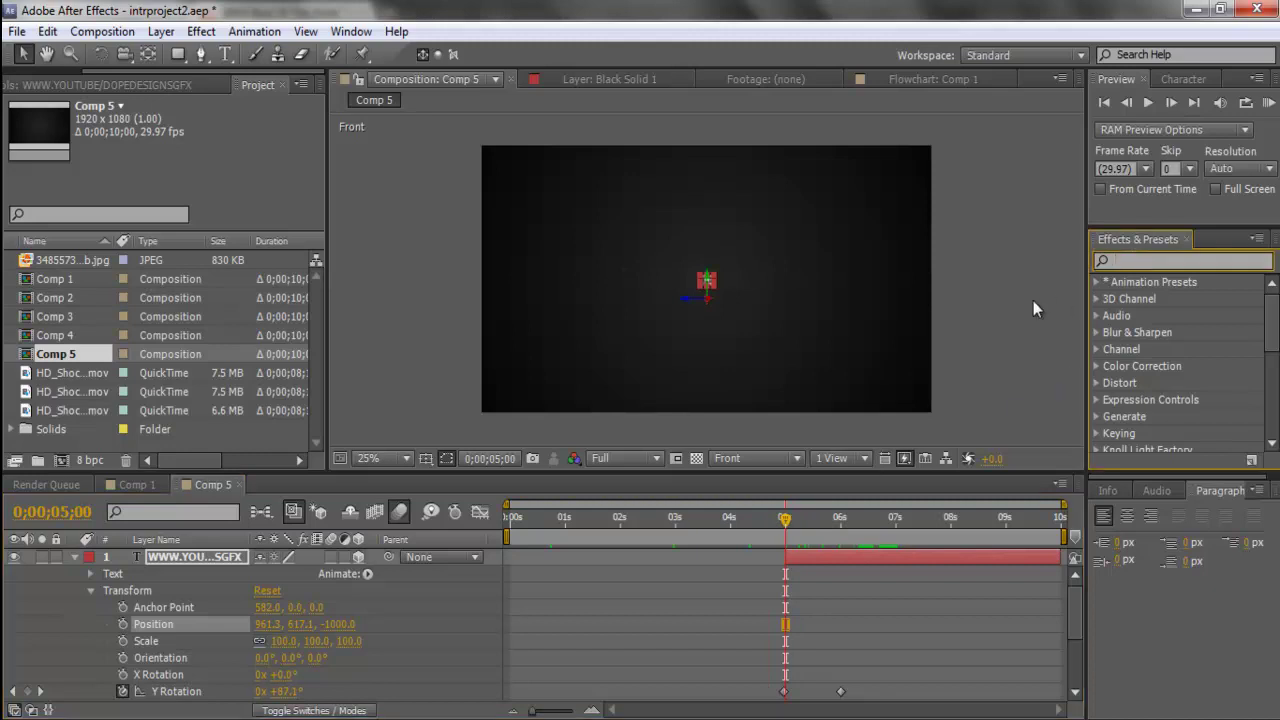
type("shine")
left_click_drag(1140, 298, 213, 553)
left_click(785, 520)
left_click_drag(787, 522, 826, 522)
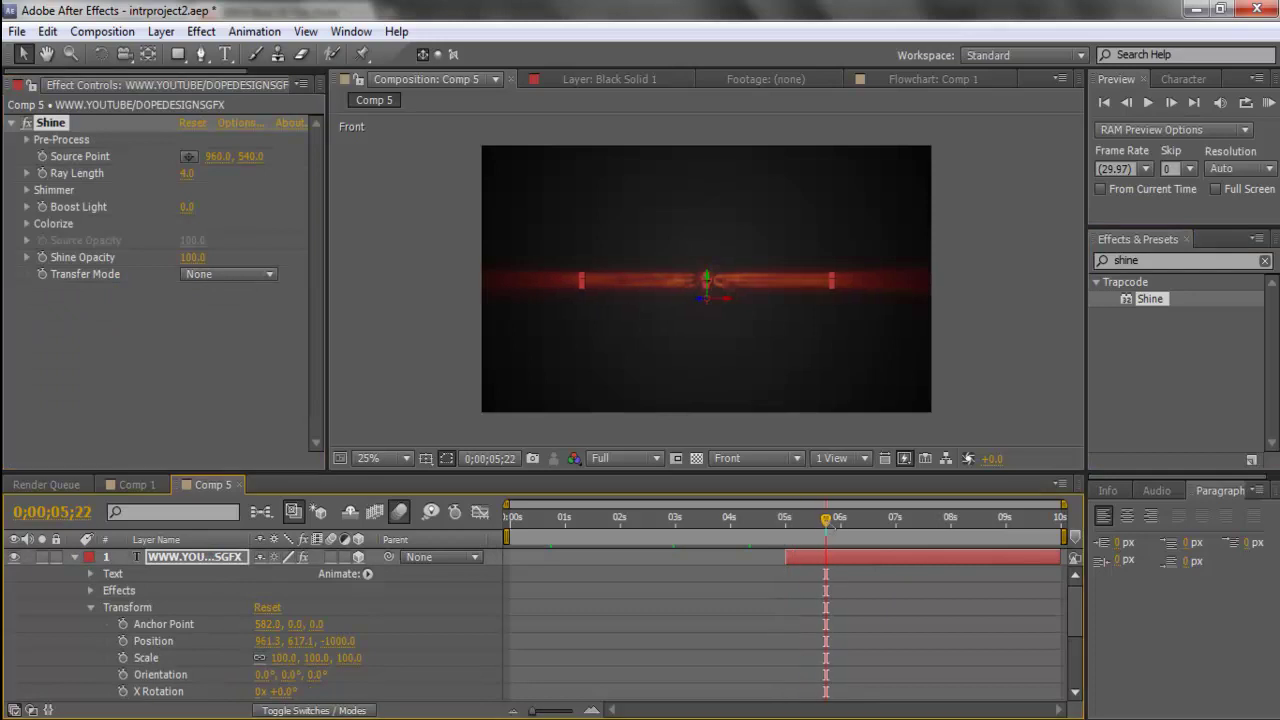
left_click(221, 273)
left_click(257, 349)
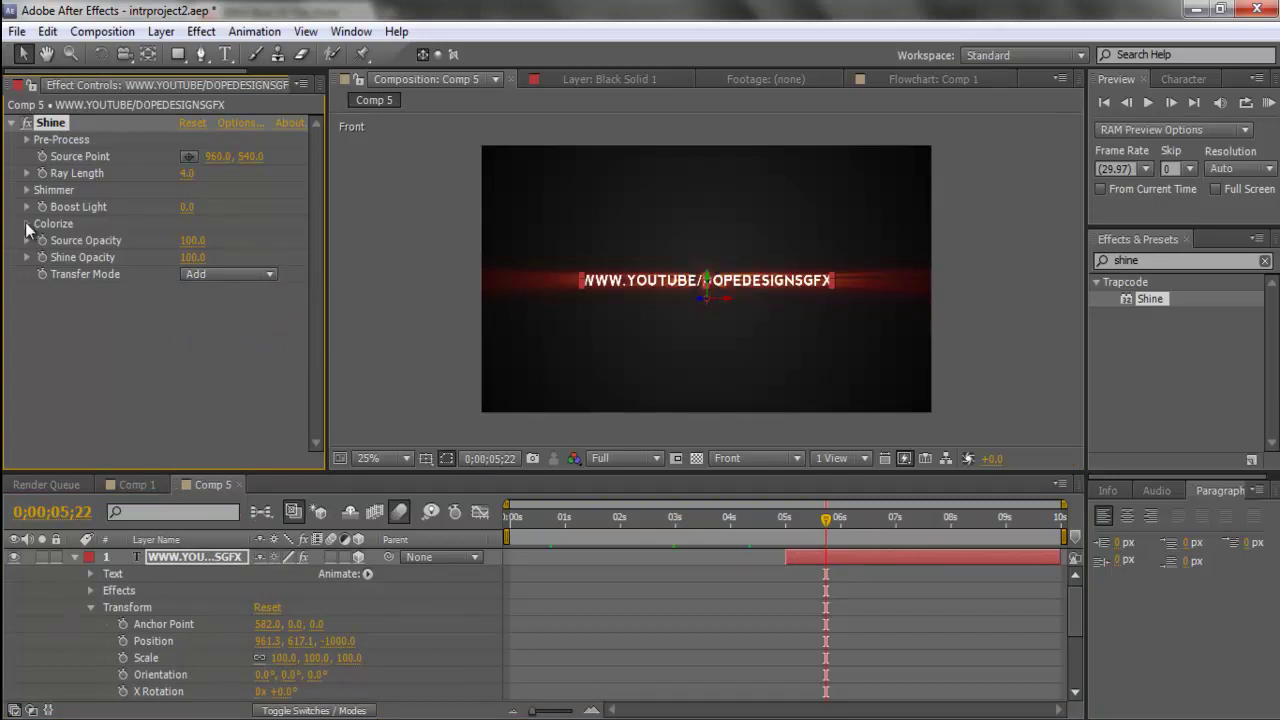
Try the Fire, Deepsea, Aura, Heaven, Romance, Rastafari and USA Colorize presets on the Shine effect.
left_click(27, 225)
left_click(215, 240)
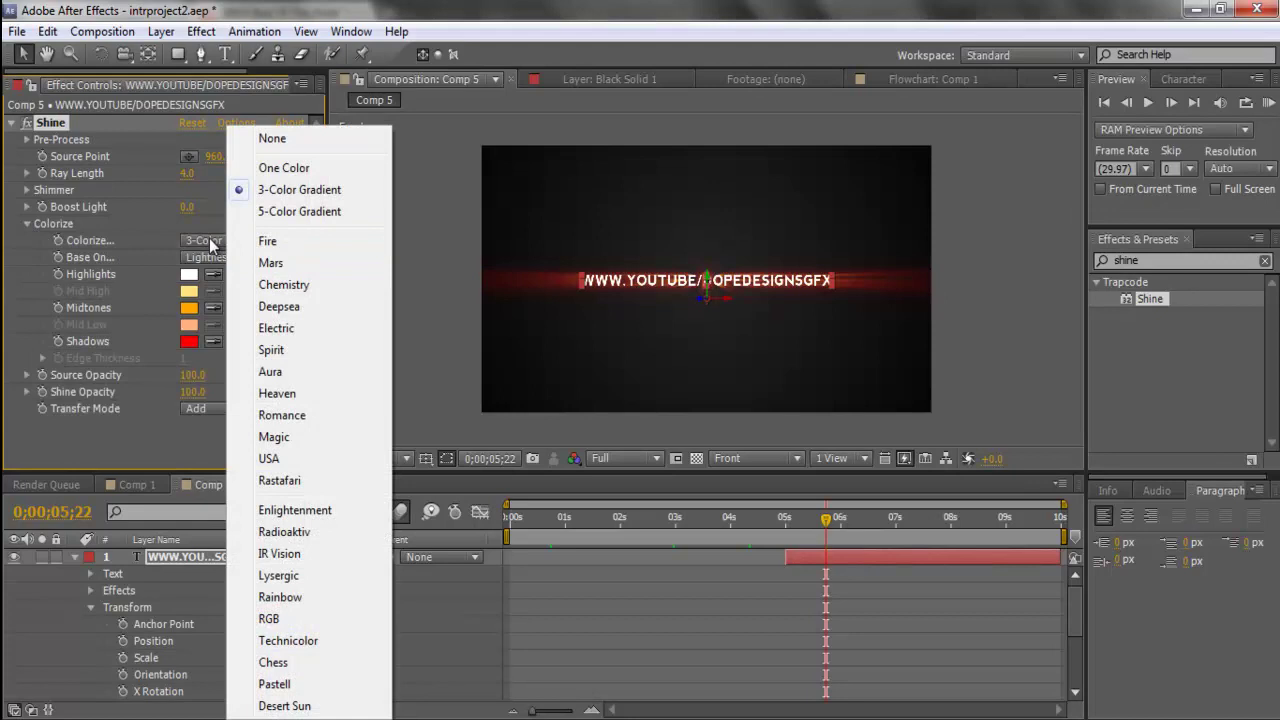
left_click(280, 241)
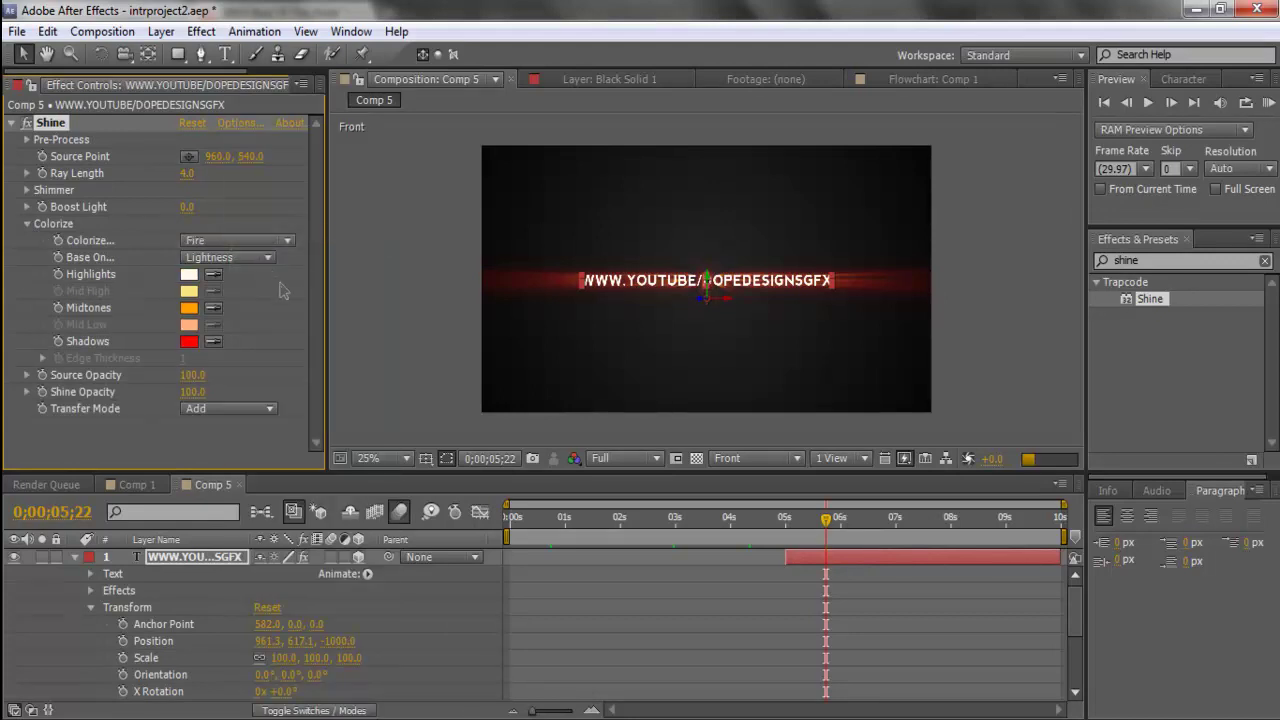
left_click(286, 246)
left_click(300, 298)
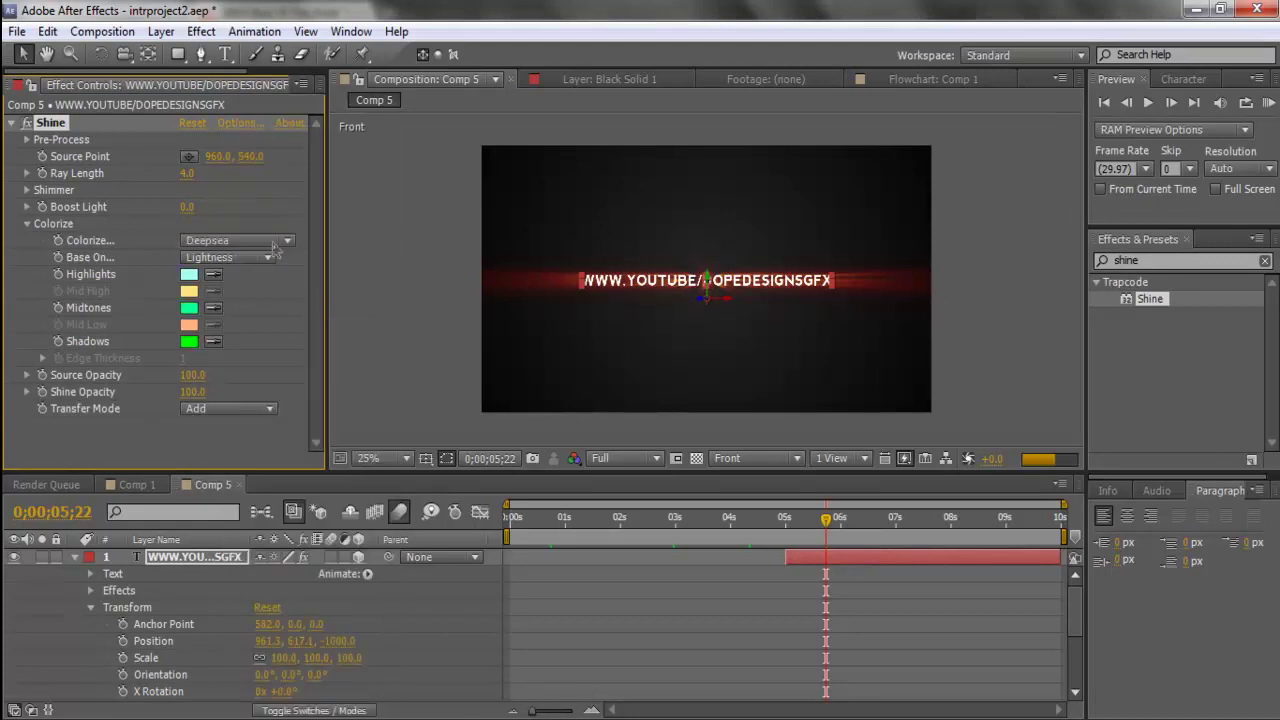
left_click(273, 244)
left_click(295, 370)
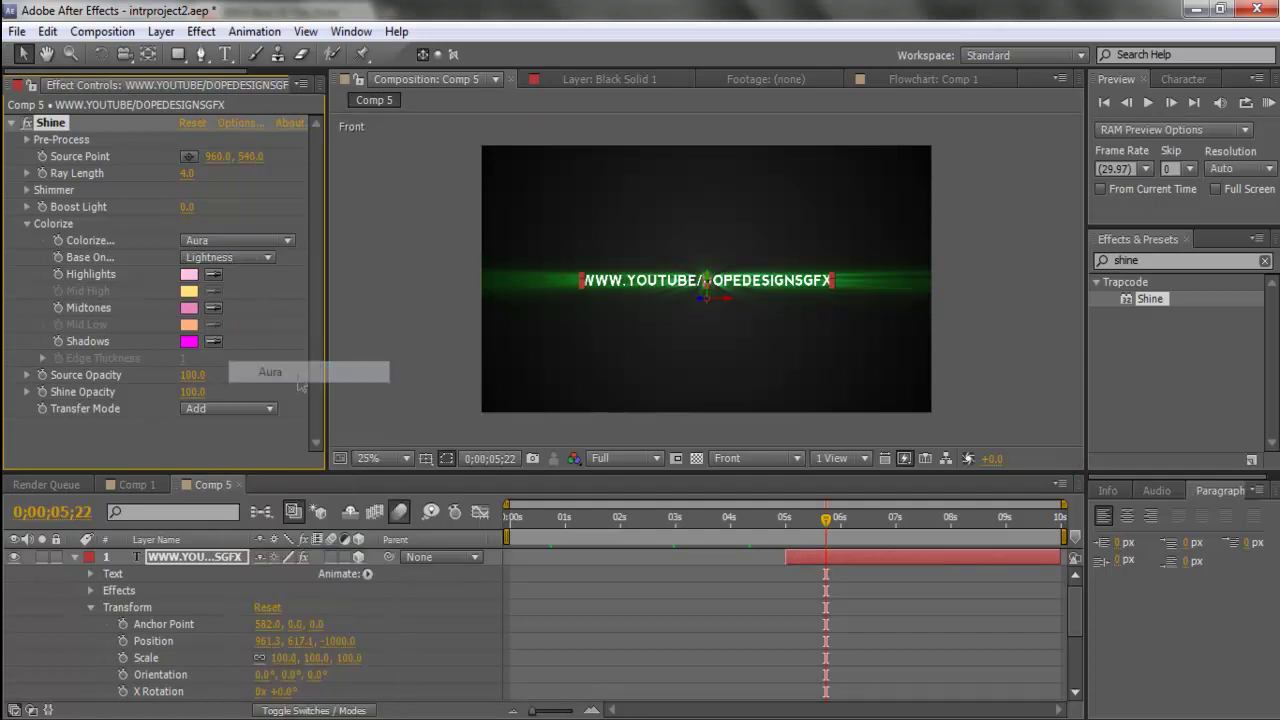
left_click(290, 248)
left_click(280, 393)
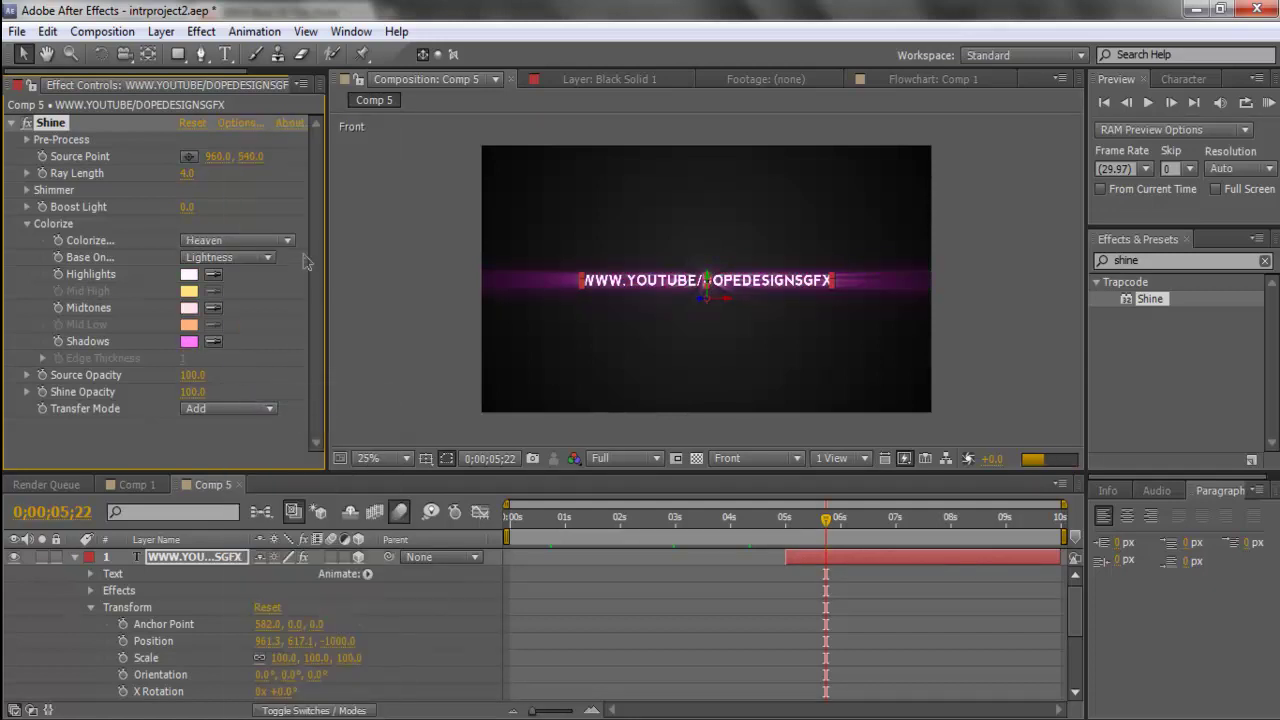
left_click(287, 243)
left_click(313, 414)
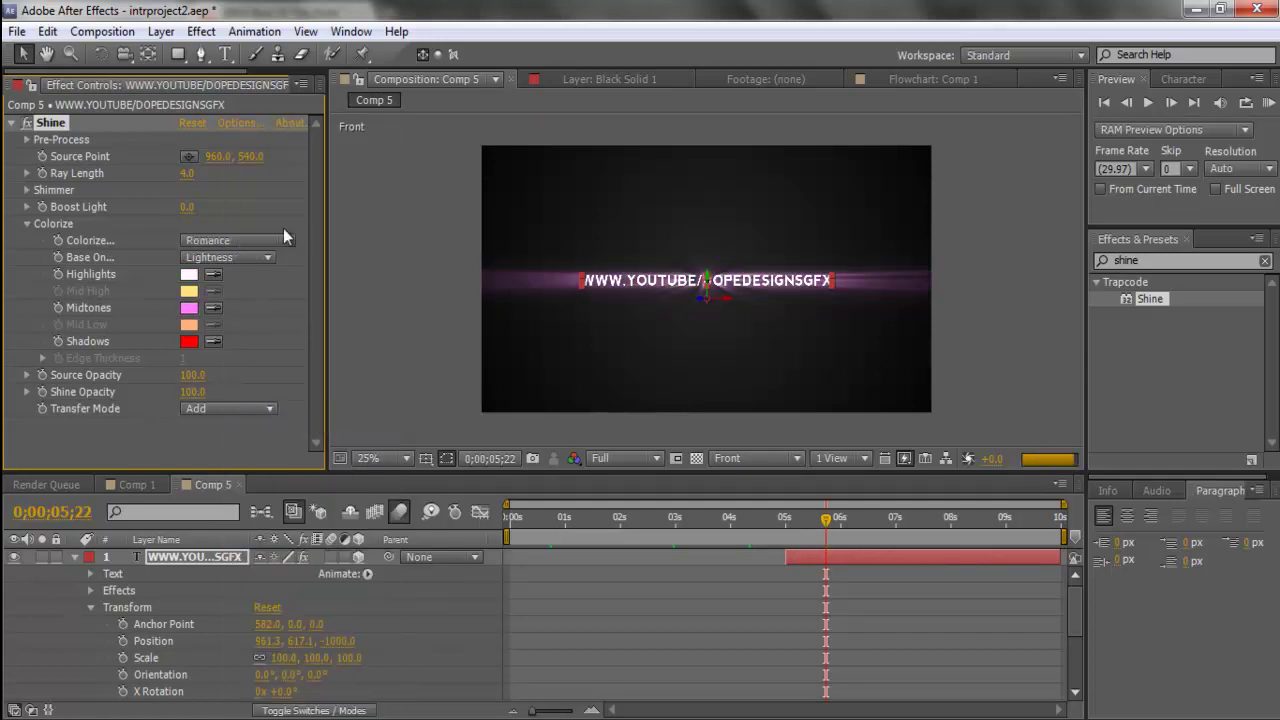
left_click(274, 240)
left_click(300, 482)
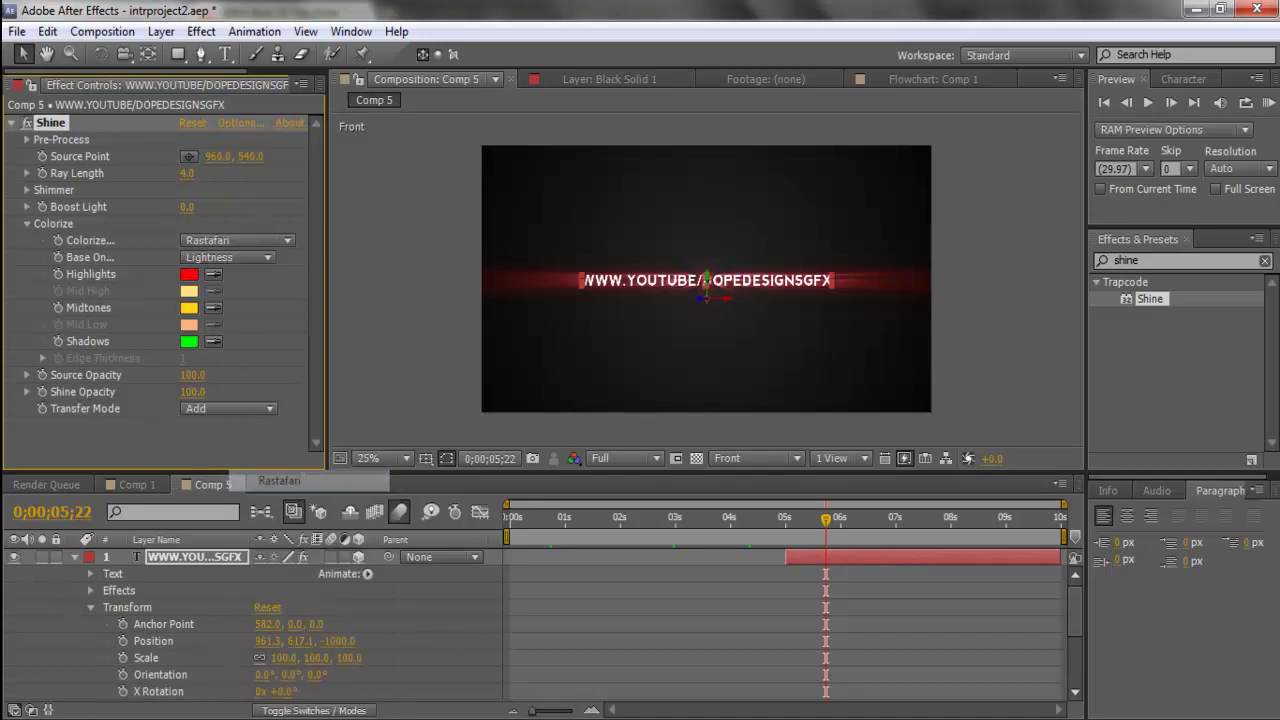
left_click(281, 243)
left_click(336, 459)
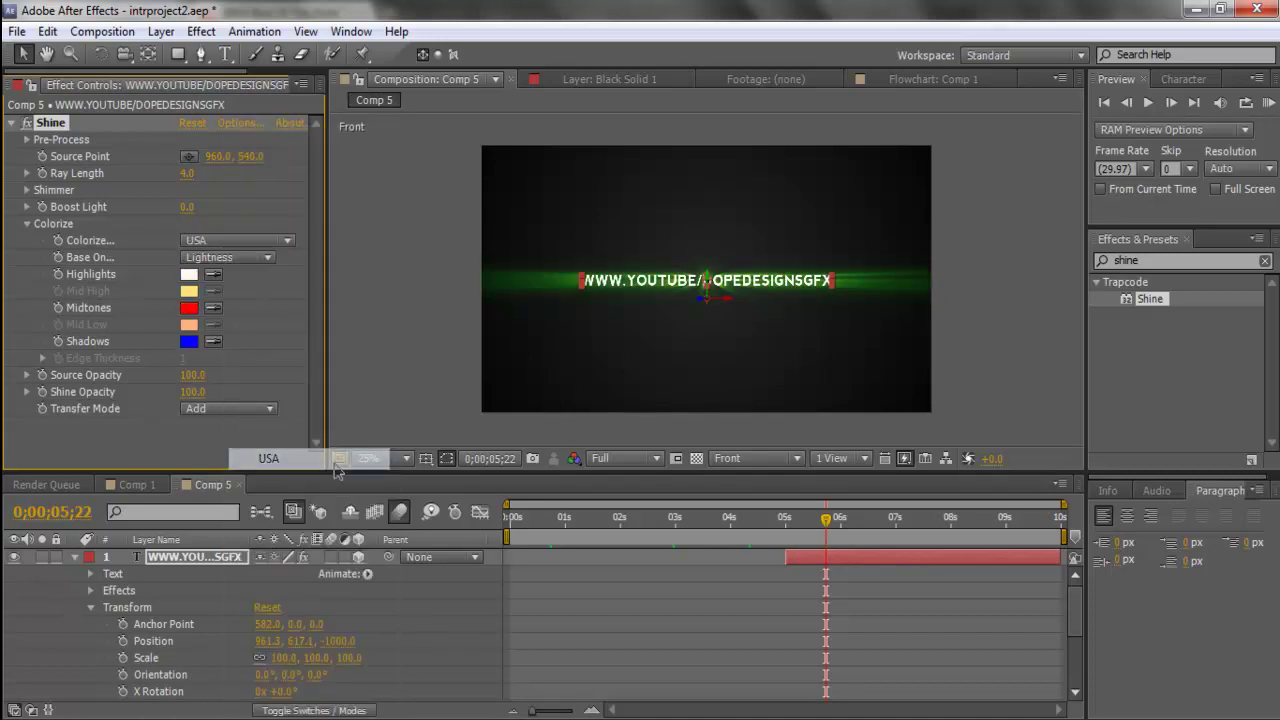
Set Shine's Colorize preset to Lysergic and change its Shadows colour to a darker, muted teal.
left_click(261, 240)
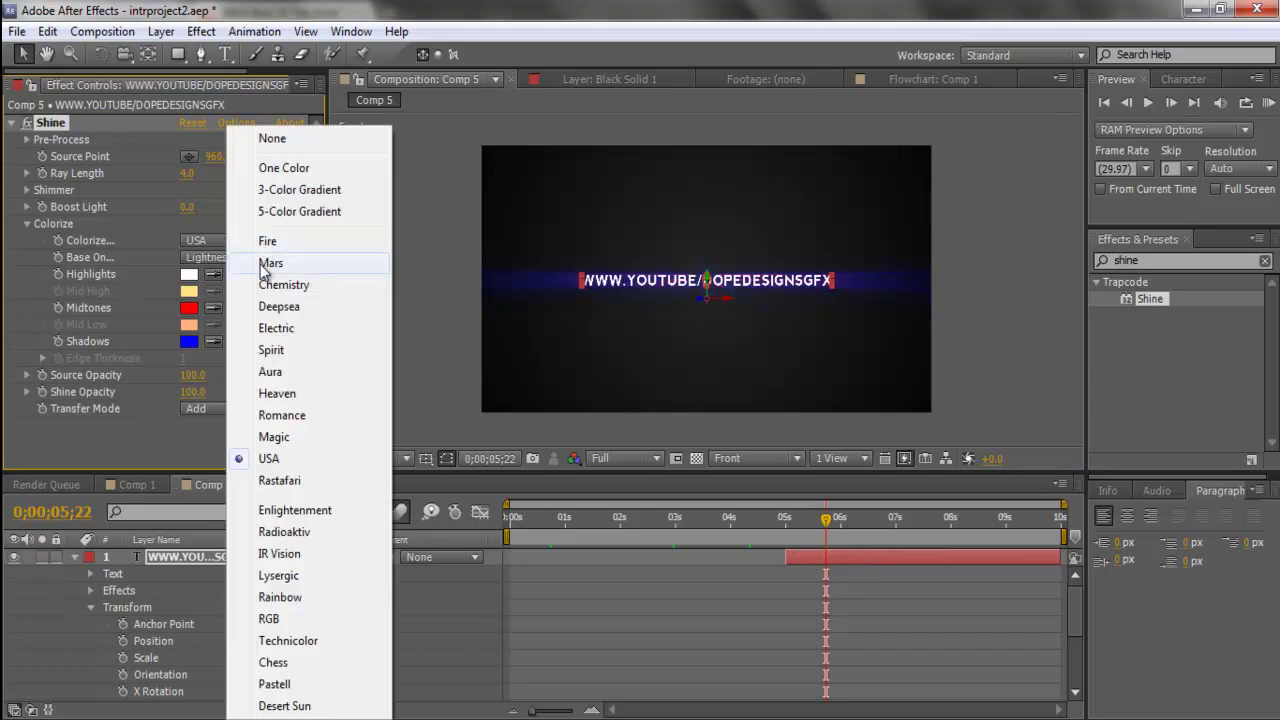
left_click(279, 575)
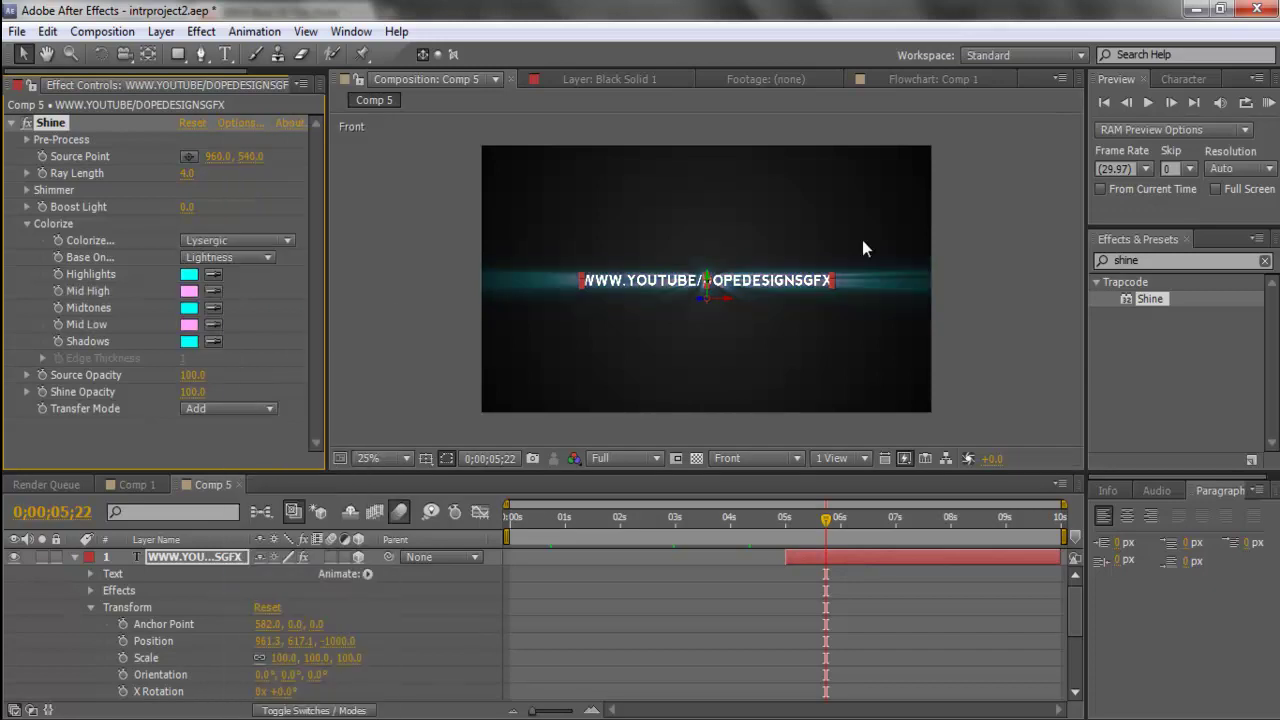
left_click(189, 341)
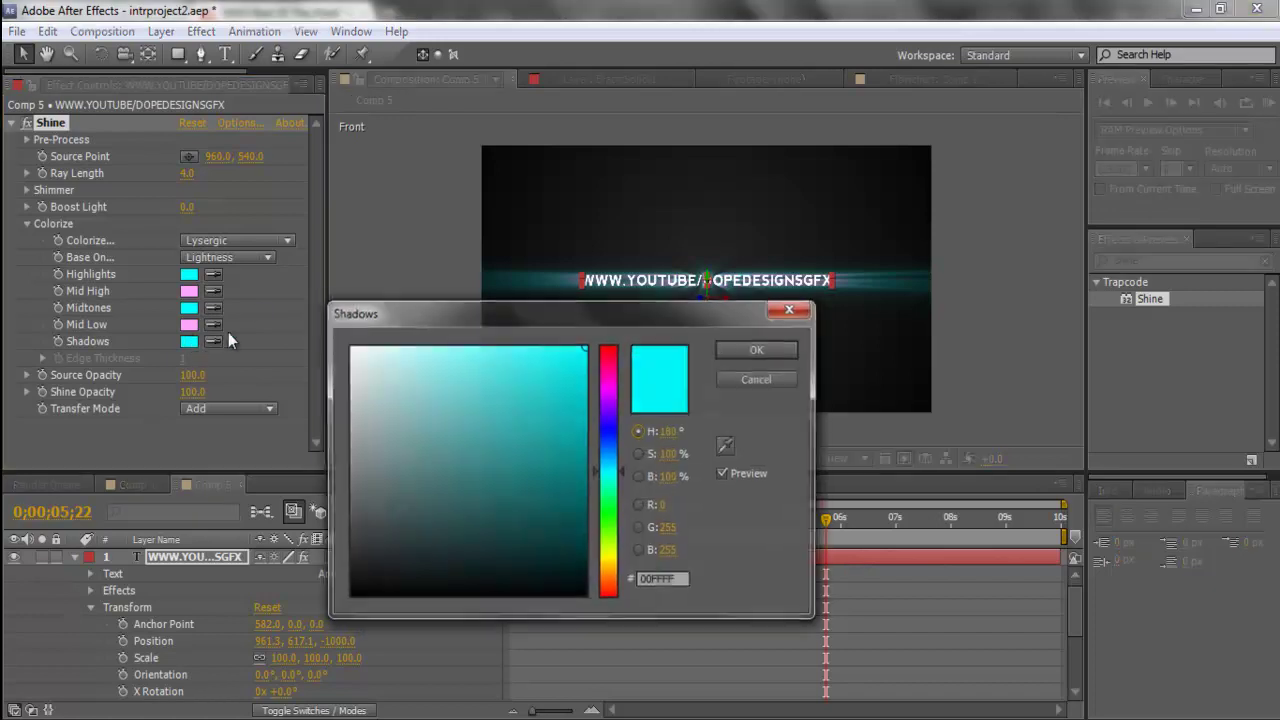
mouse_move(541, 426)
left_mouse_down()
mouse_move(517, 471)
mouse_move(538, 406)
left_mouse_up()
key("Return")
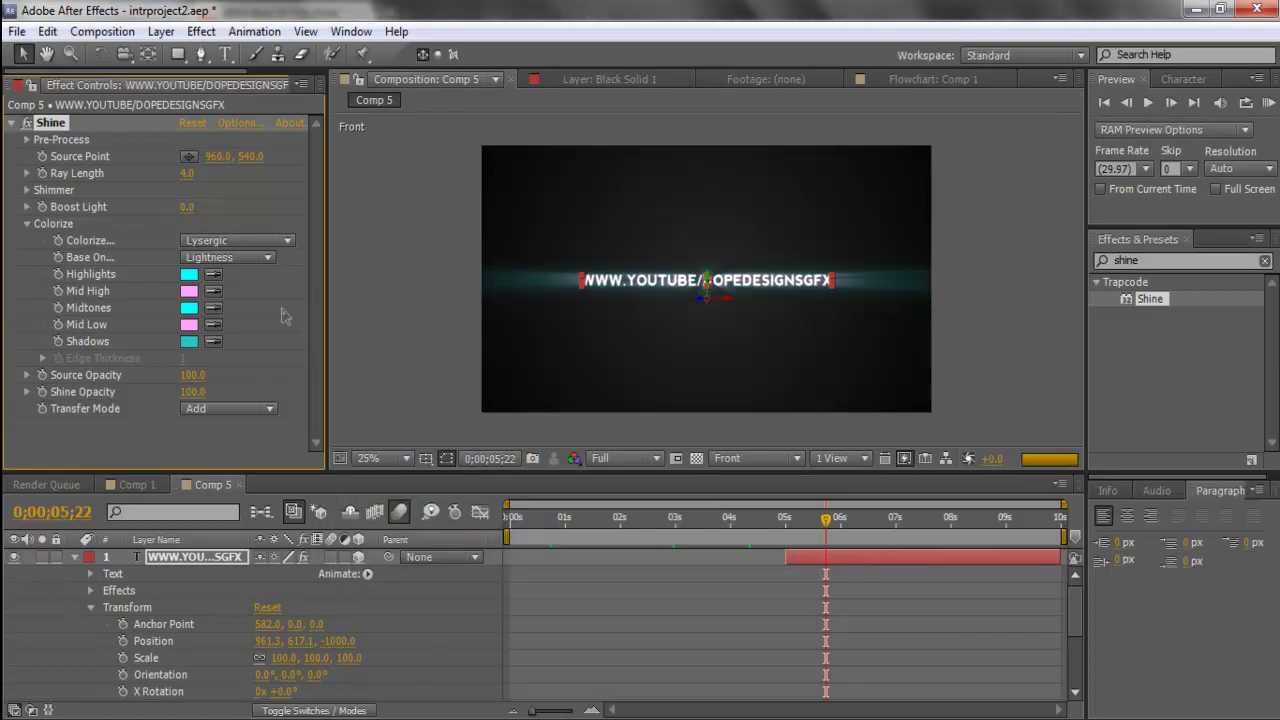
scroll(837, 373, "up", 3)
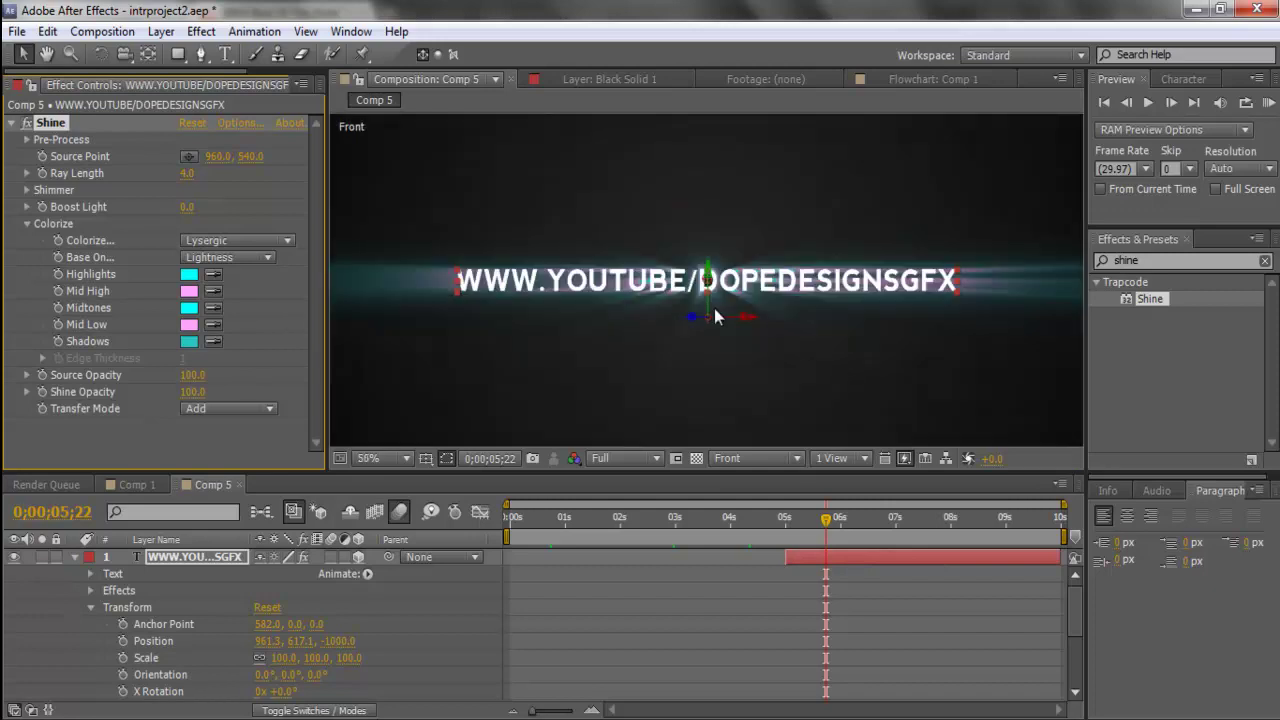
scroll(714, 317, "down", 2)
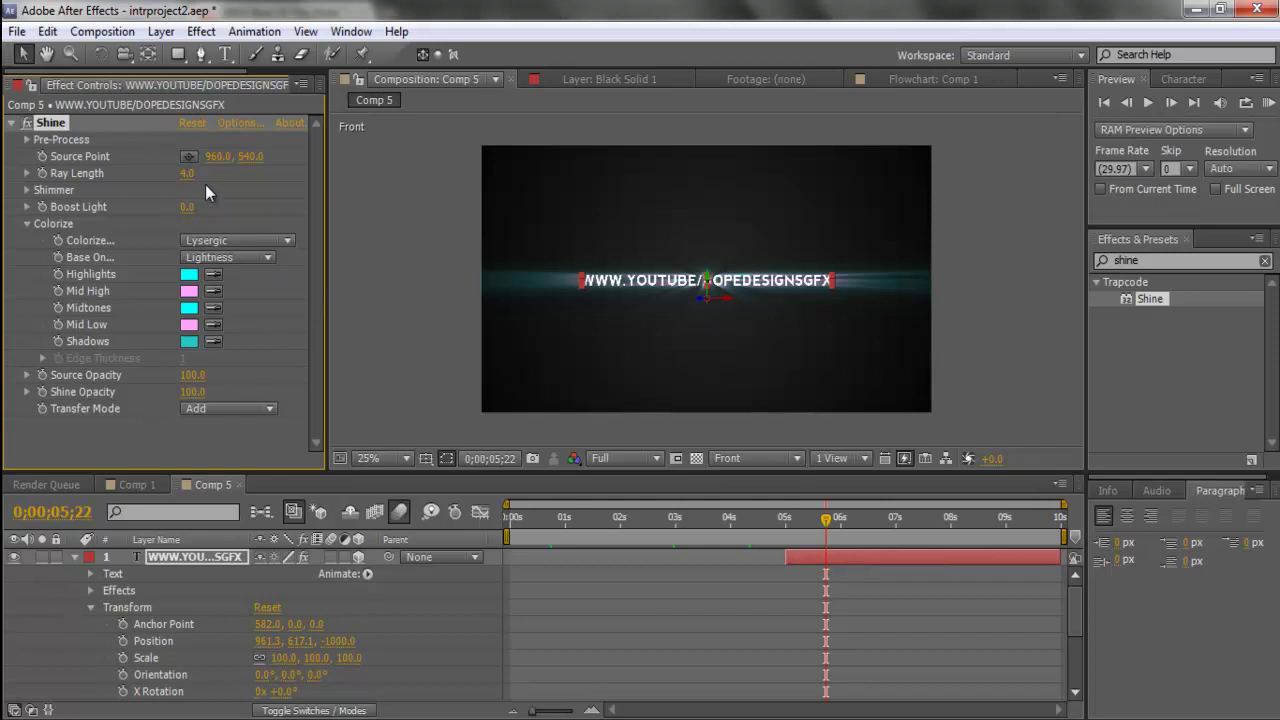
Try Shine Ray Length values of 2 and 1 on the web address text.
left_click(187, 173)
type("2")
key("Return")
left_click(188, 175)
type("1")
key("Return")
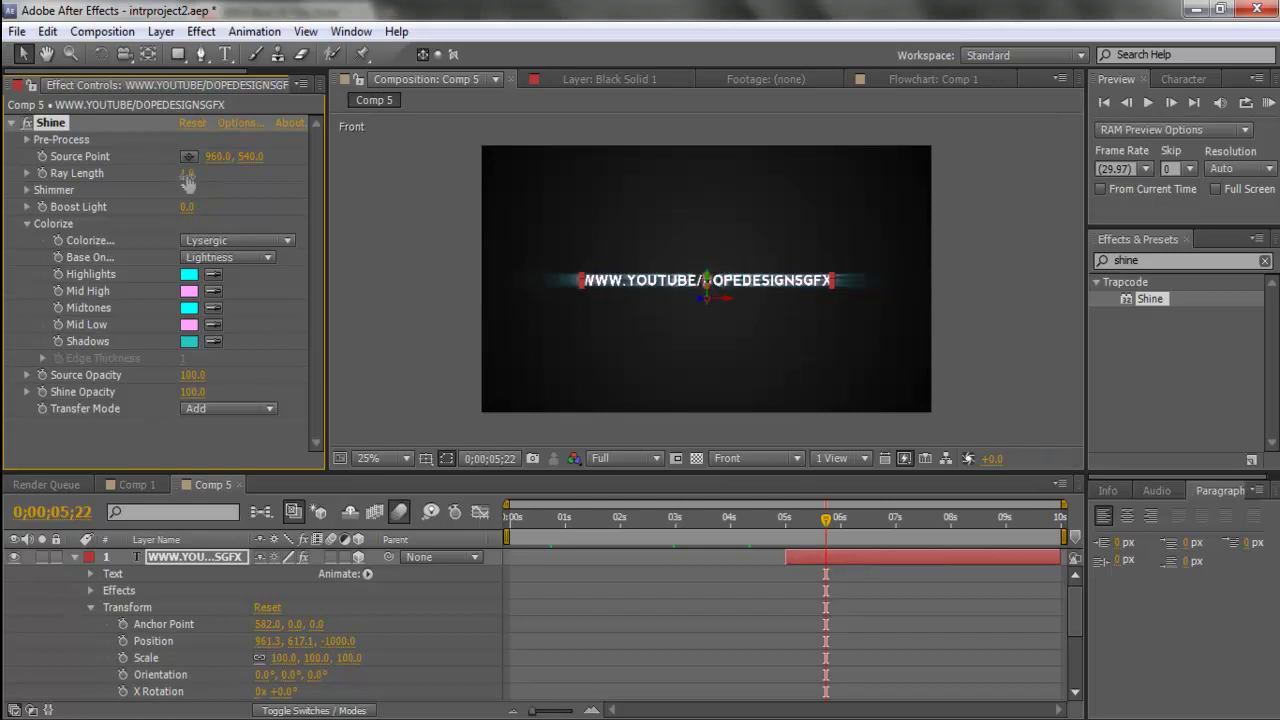
Set the Shine effect's Ray Length to 2.
left_click(187, 175)
type("2")
key("Return")
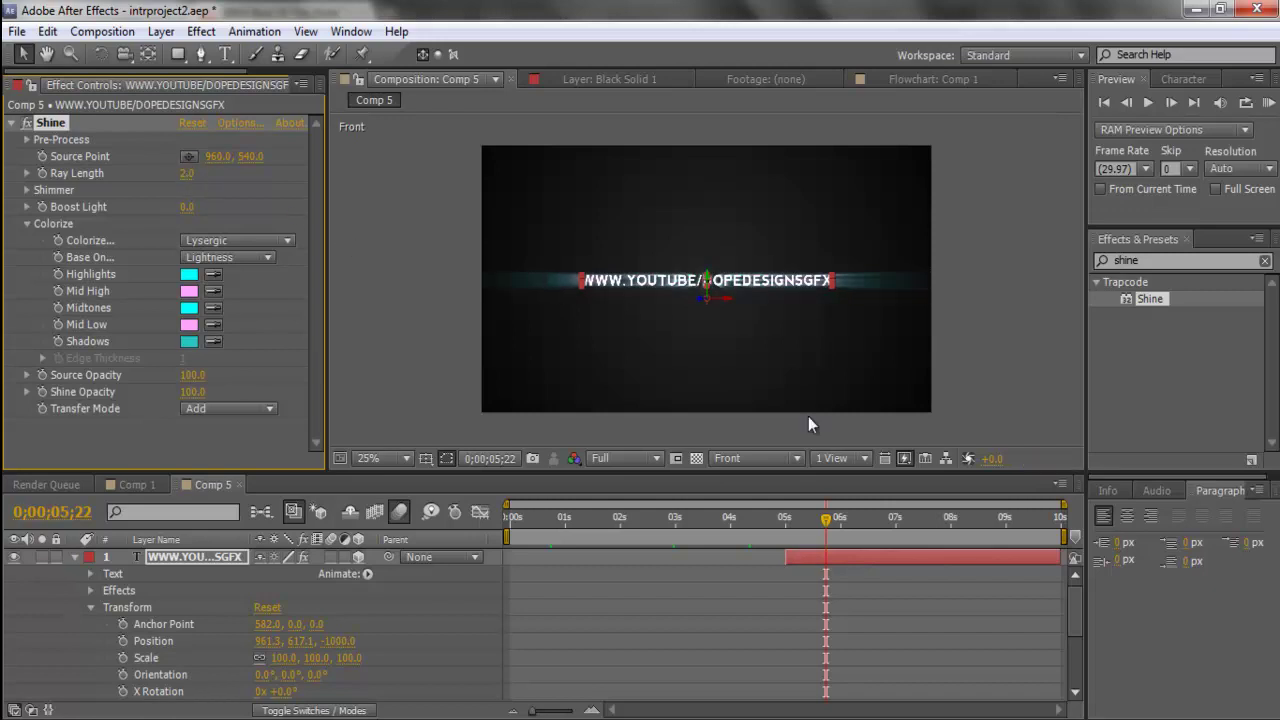
Keyframe Shine Opacity on the web address text from 100 at 0;00;05;00 to 0 at 0;00;06;00.
left_click_drag(826, 522, 787, 530)
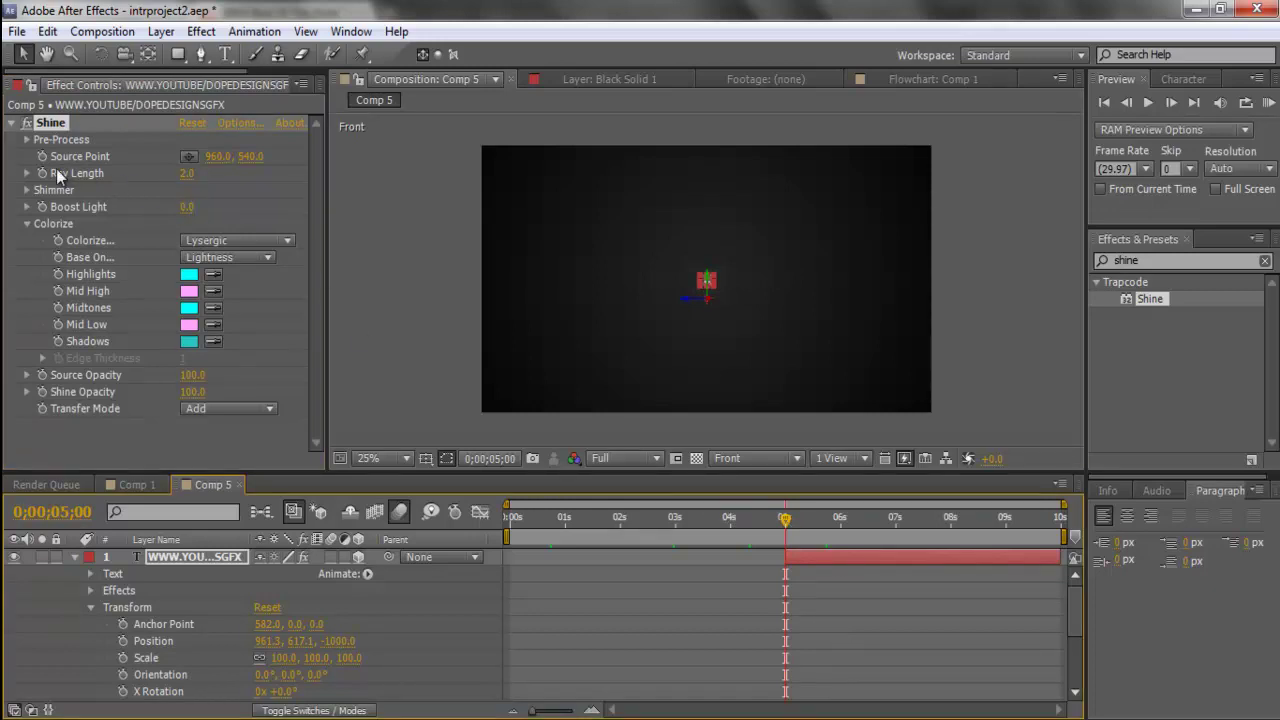
left_click(41, 389)
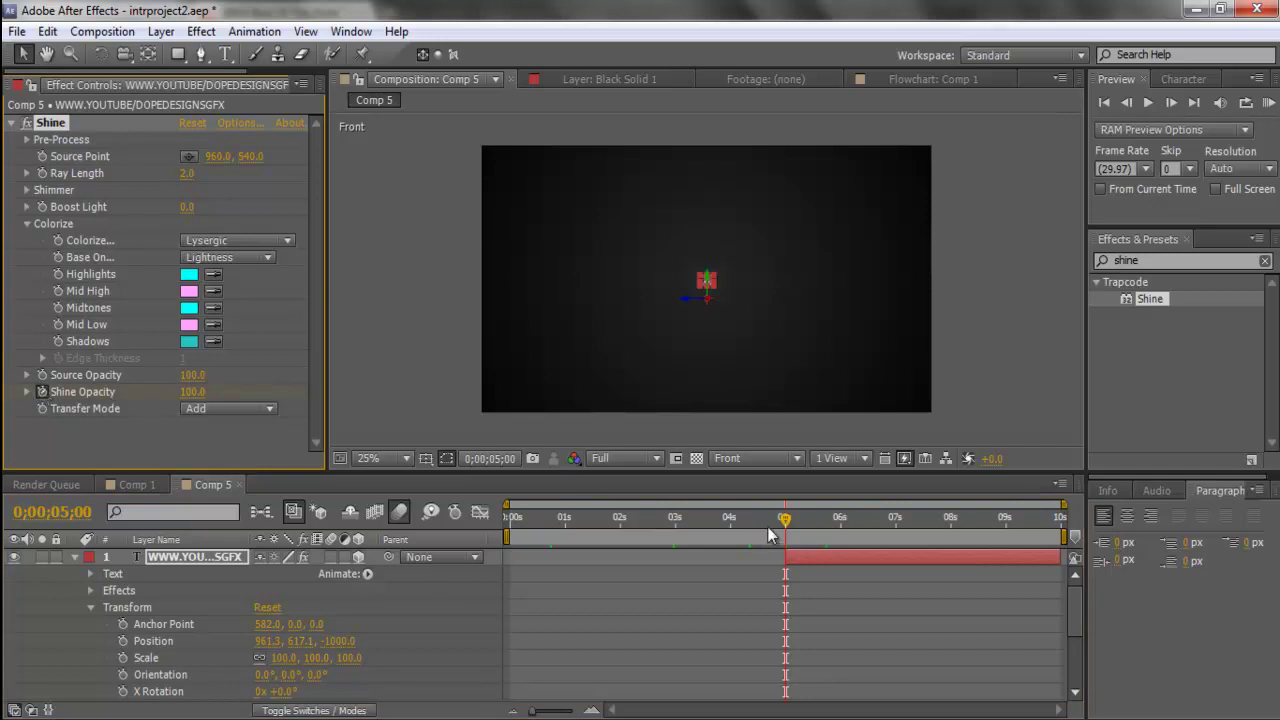
left_click_drag(785, 519, 842, 535)
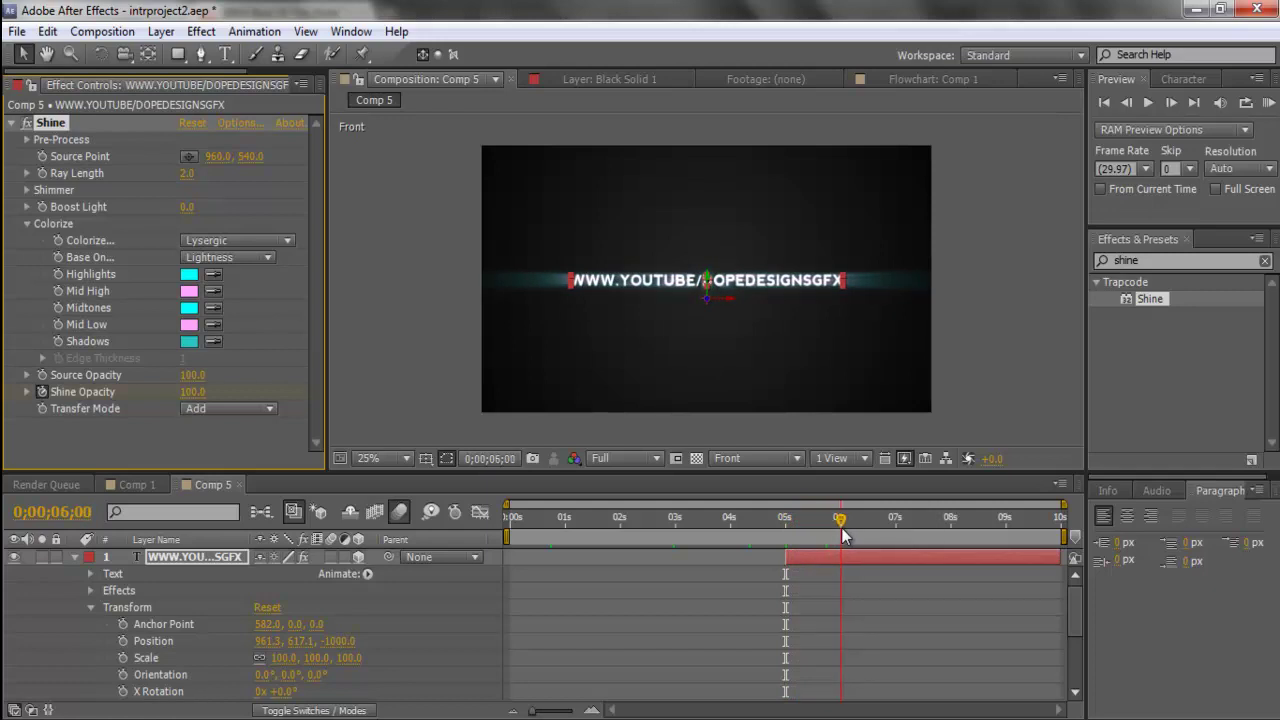
left_click(193, 392)
type("0")
key("Return")
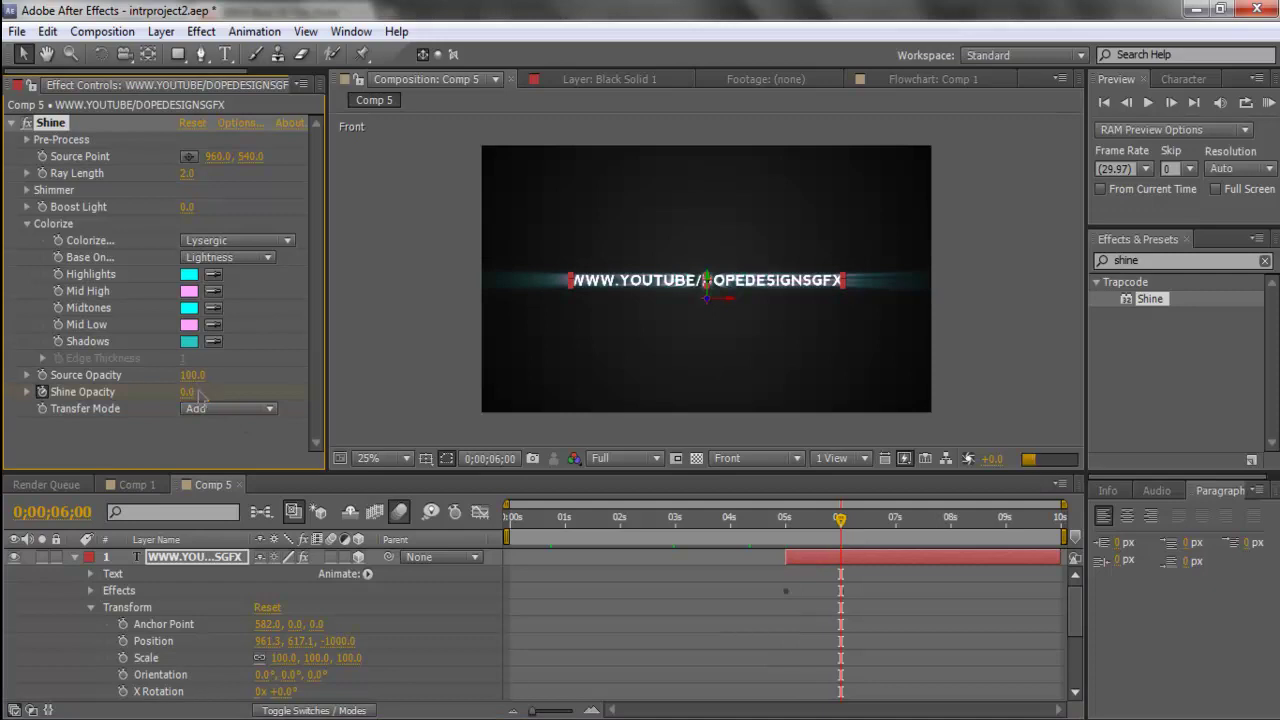
Scrub between 0;00;05;00 and 0;00;06;26 to check the shine fading out as the web address text rotates in.
mouse_move(798, 532)
left_mouse_down()
mouse_move(784, 530)
mouse_move(841, 535)
mouse_move(798, 534)
left_mouse_up()
left_click_drag(790, 530, 848, 519)
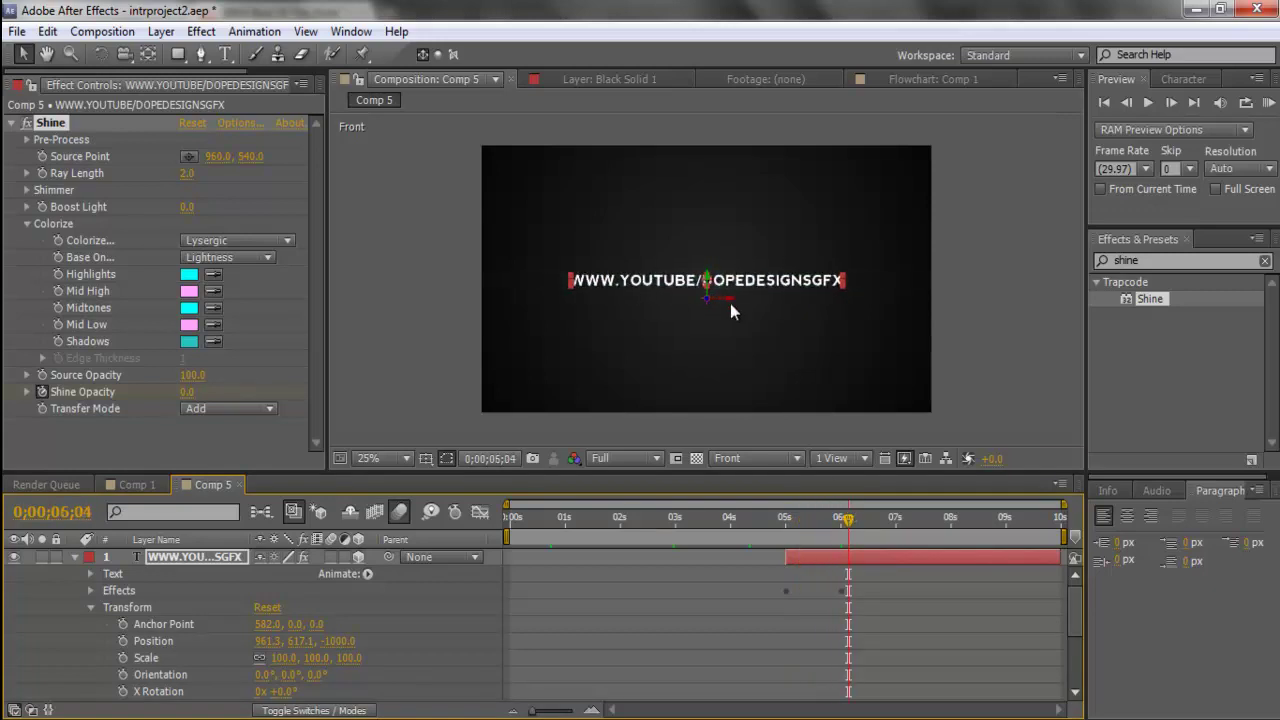
scroll(730, 302, "up", 2)
scroll(730, 302, "down", 4)
scroll(730, 300, "up", 2)
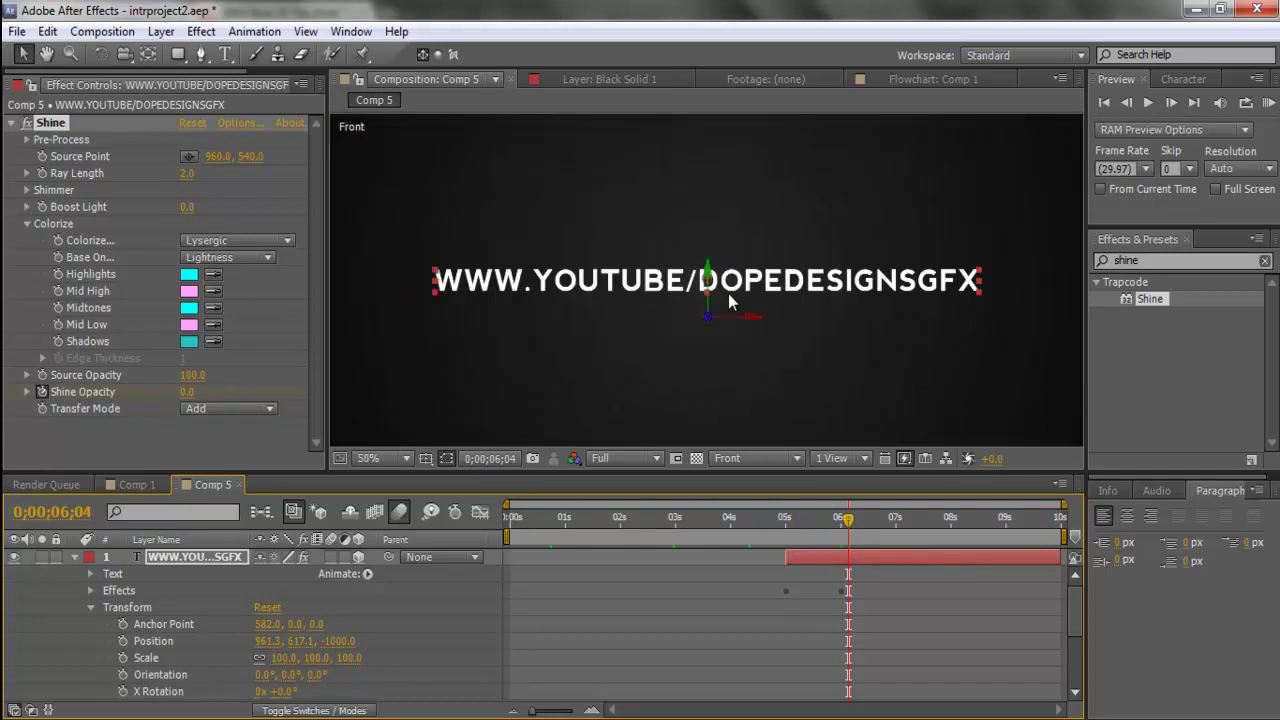
left_click_drag(845, 521, 800, 521)
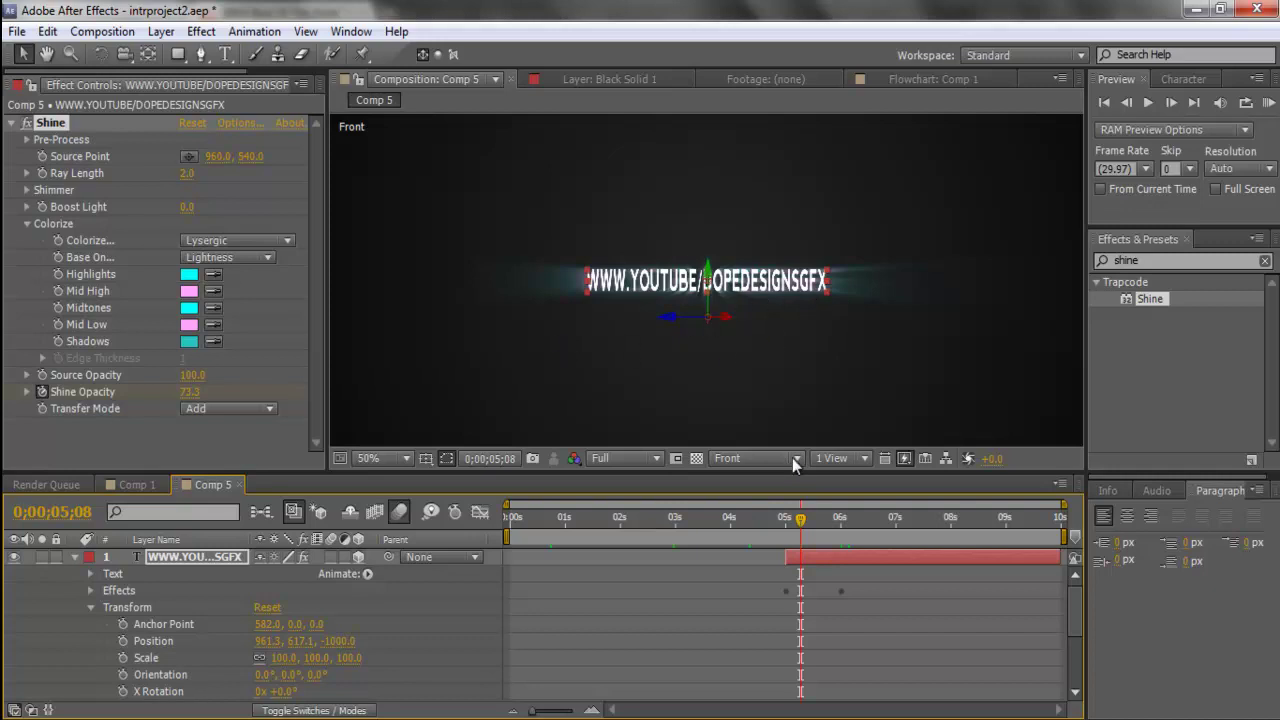
left_click_drag(800, 520, 812, 518)
scroll(871, 434, "down", 1)
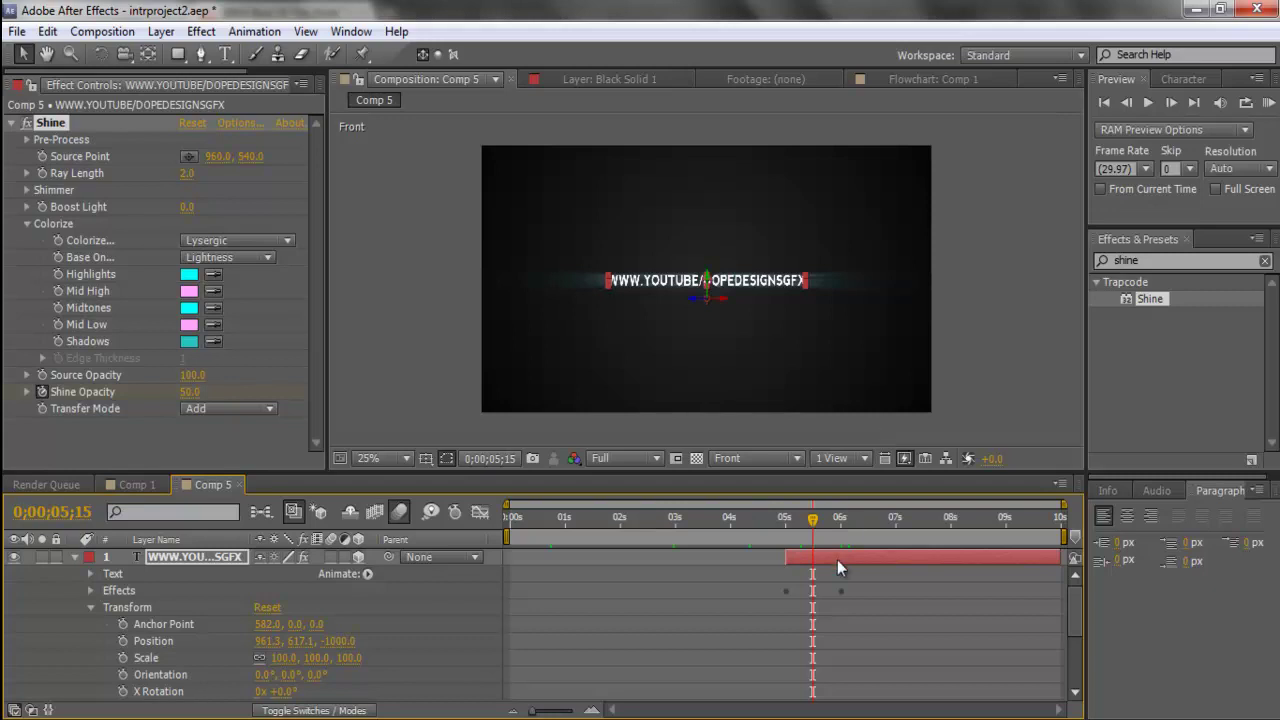
left_click_drag(826, 520, 890, 520)
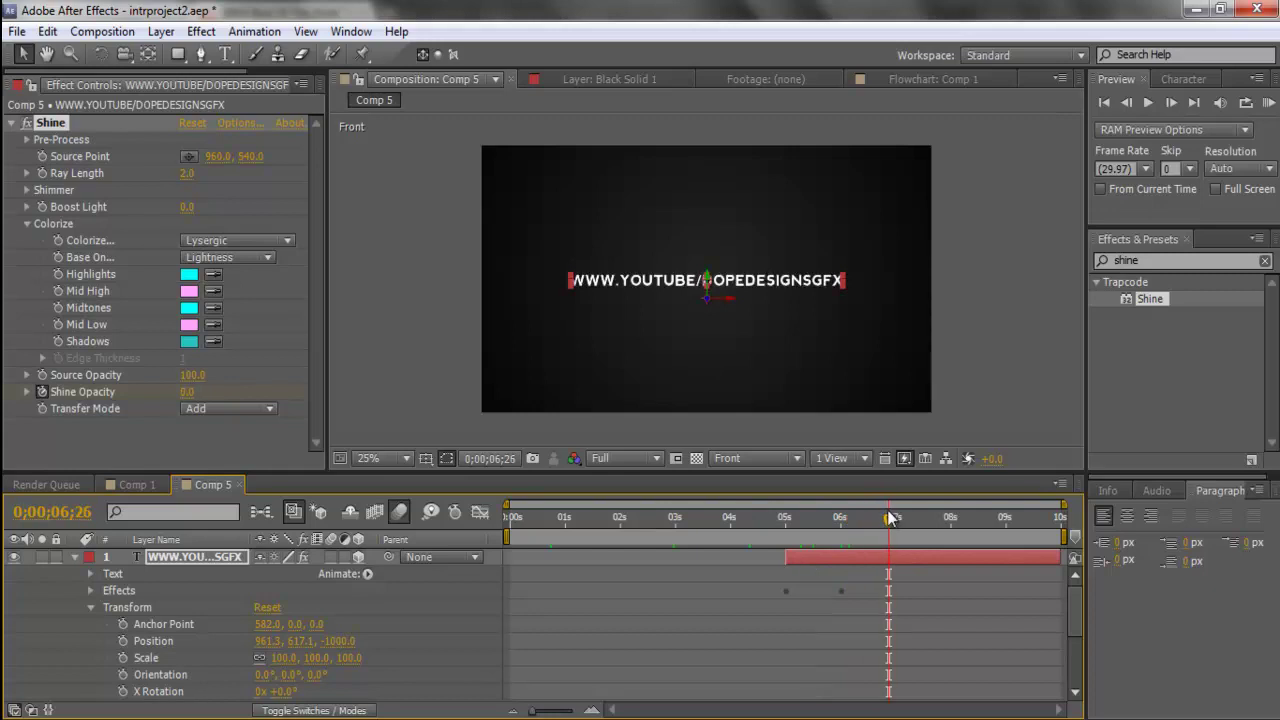
scroll(453, 539, "down", 1)
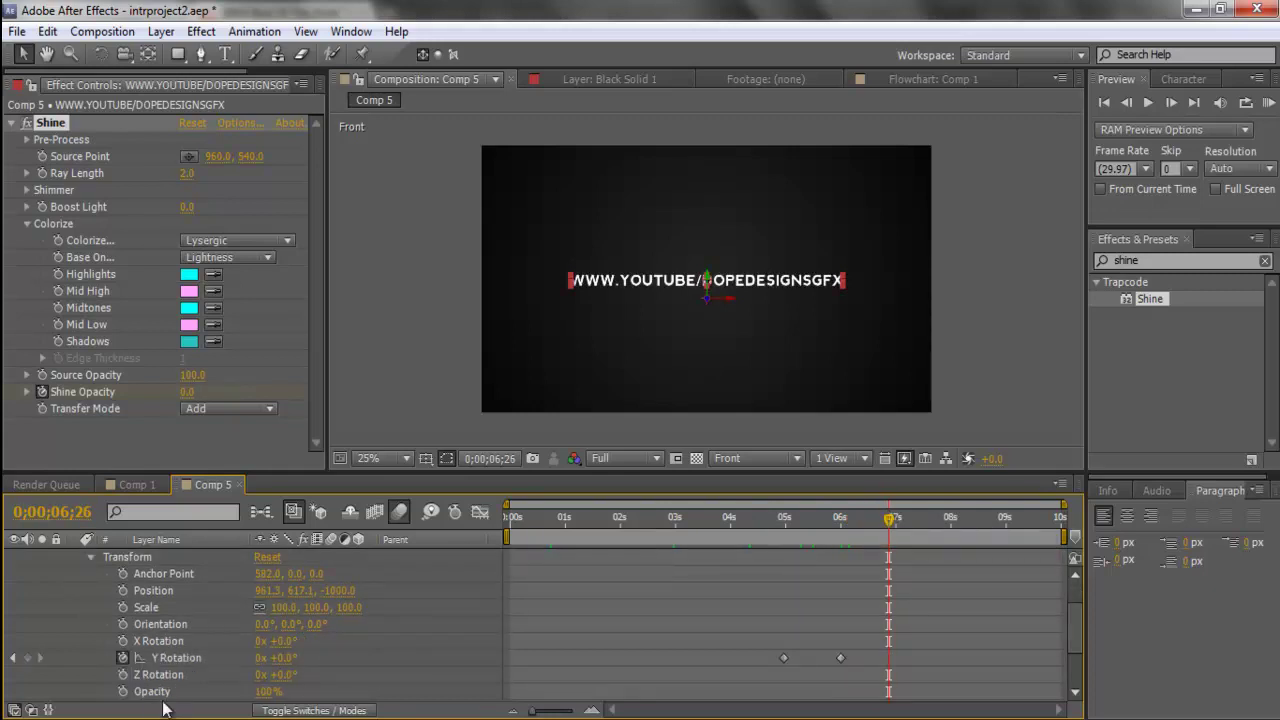
left_click(122, 691)
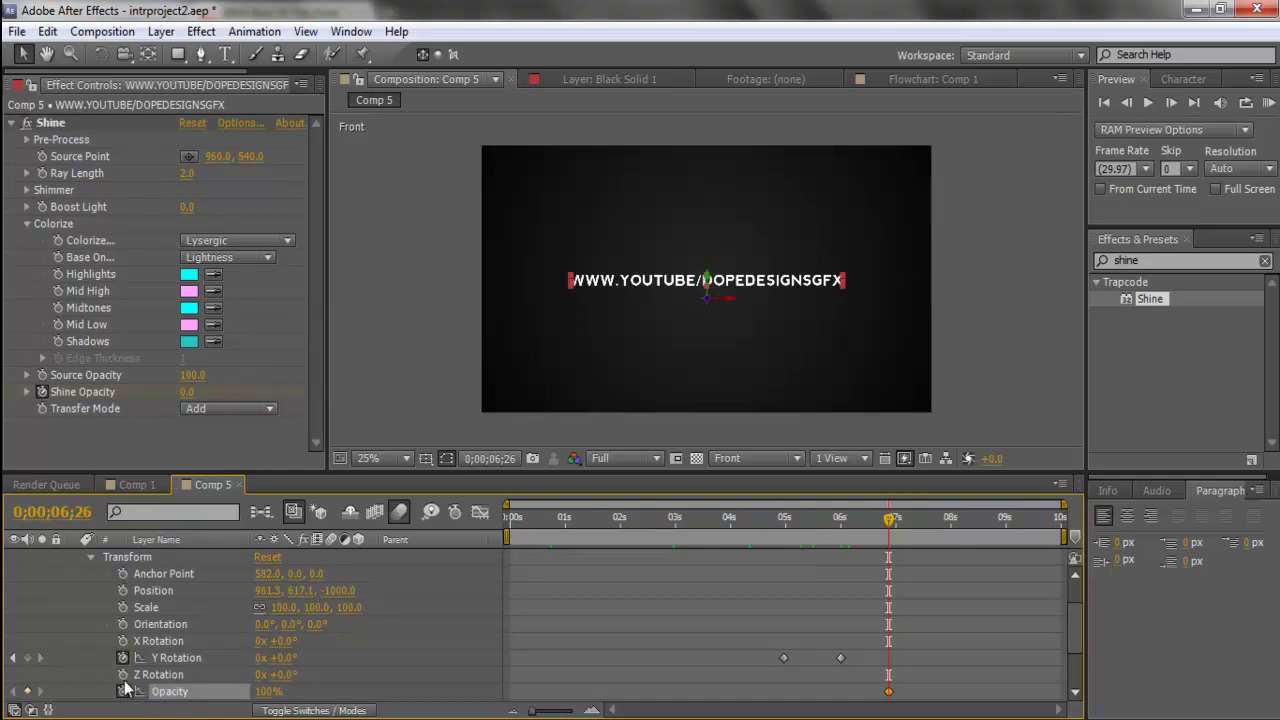
scroll(620, 675, "up", 2)
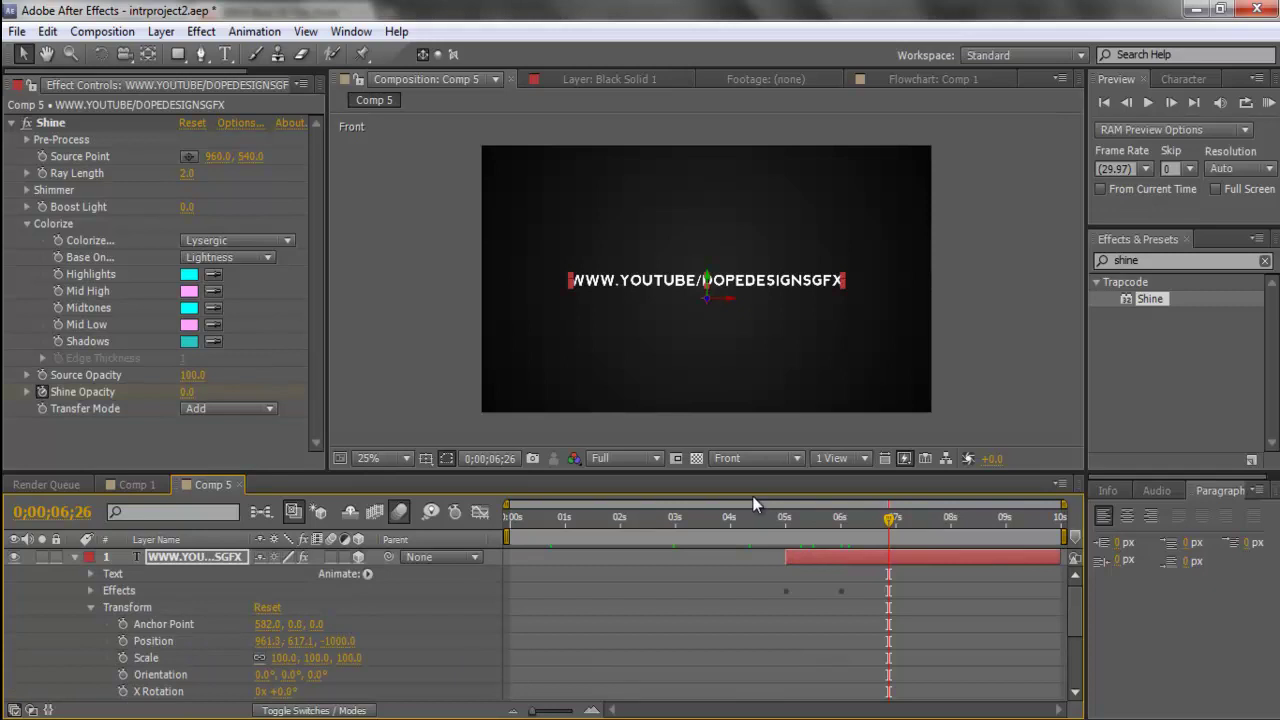
Start keyframing the web address text's Opacity at 0;00;04;29 with a value of 0%.
left_click_drag(783, 522, 785, 528)
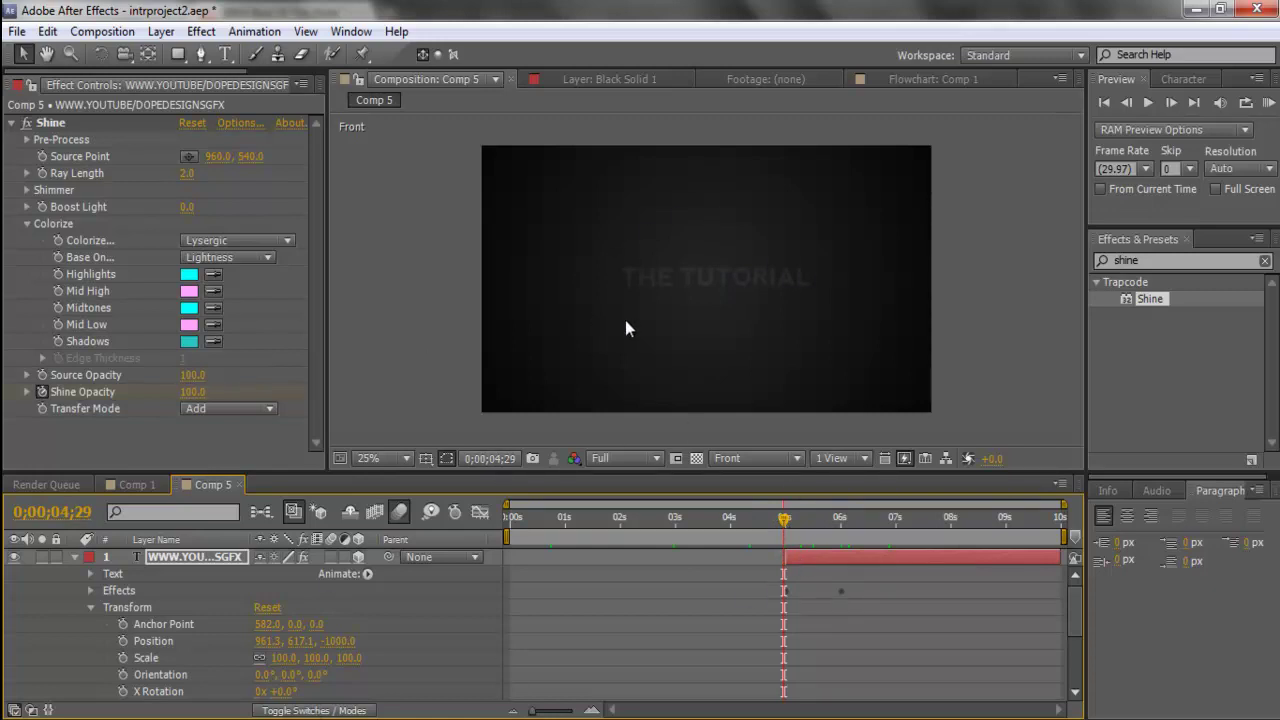
scroll(125, 697, "down", 1)
left_click(123, 692)
left_click(268, 691)
type("0")
key("Return")
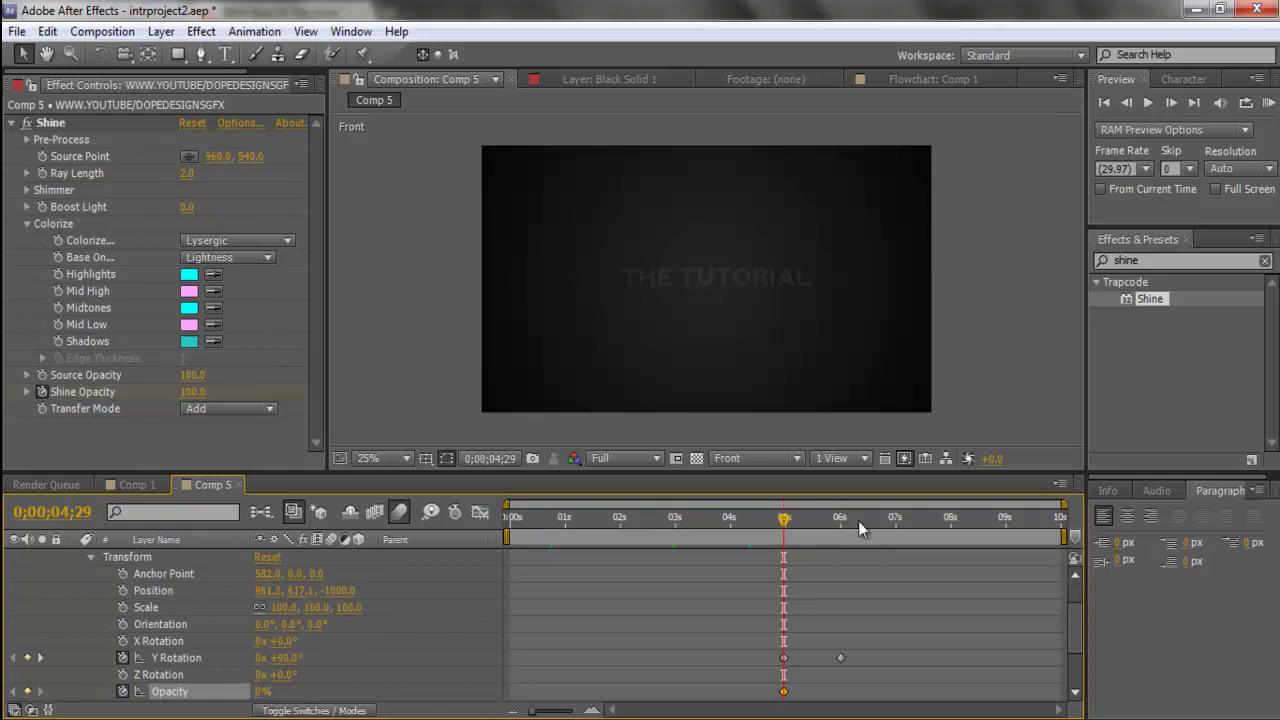
Keyframe the web address text's Opacity at 100% at 0;00;05;01.
left_click(792, 521)
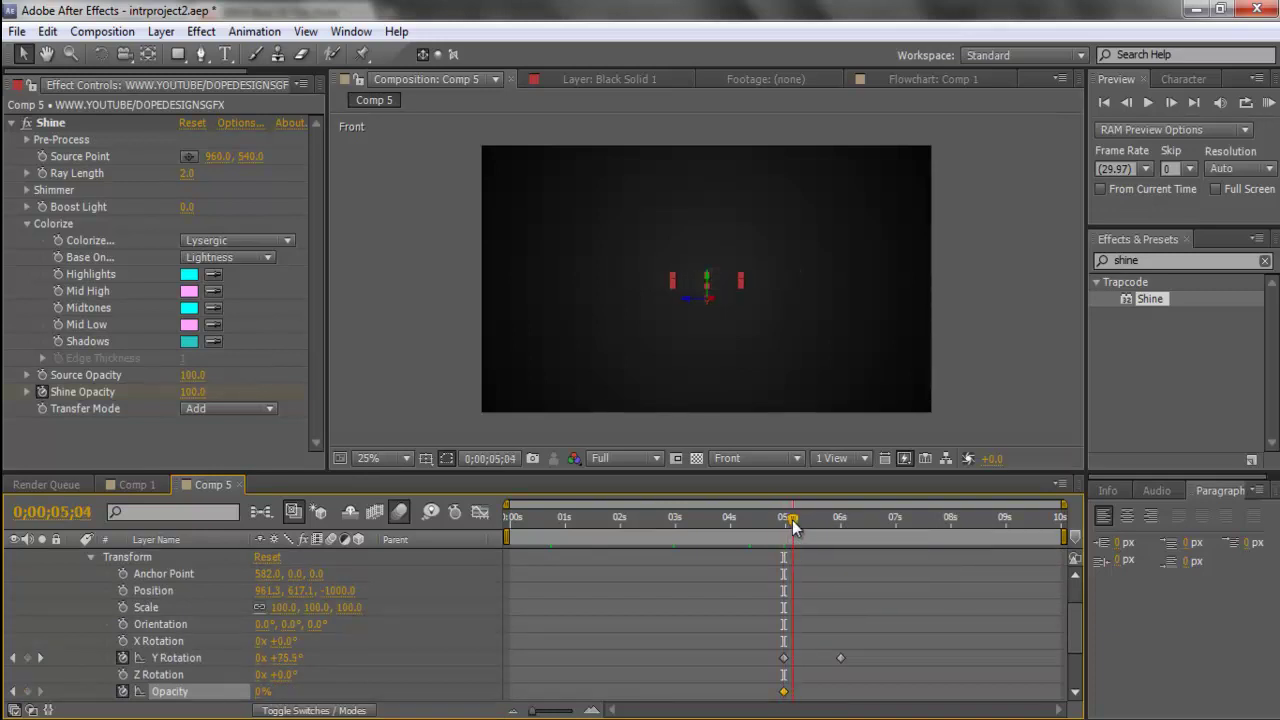
left_click_drag(792, 521, 788, 527)
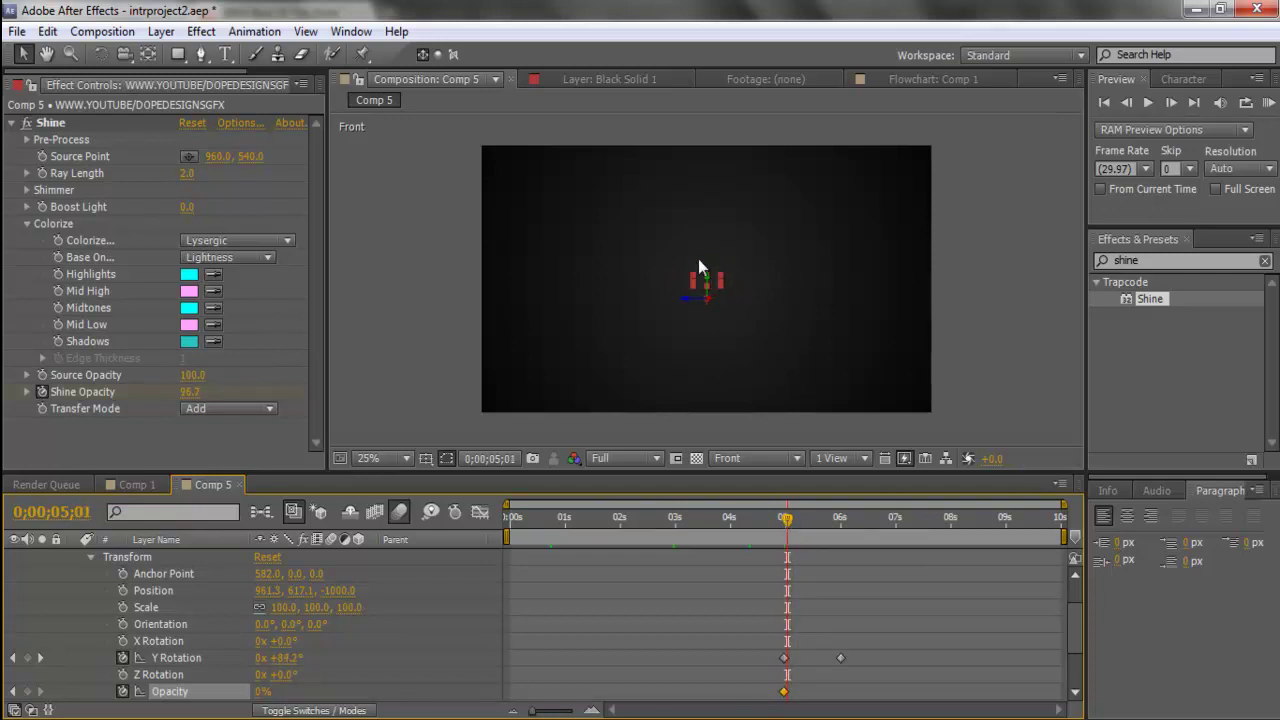
scroll(700, 266, "up", 4)
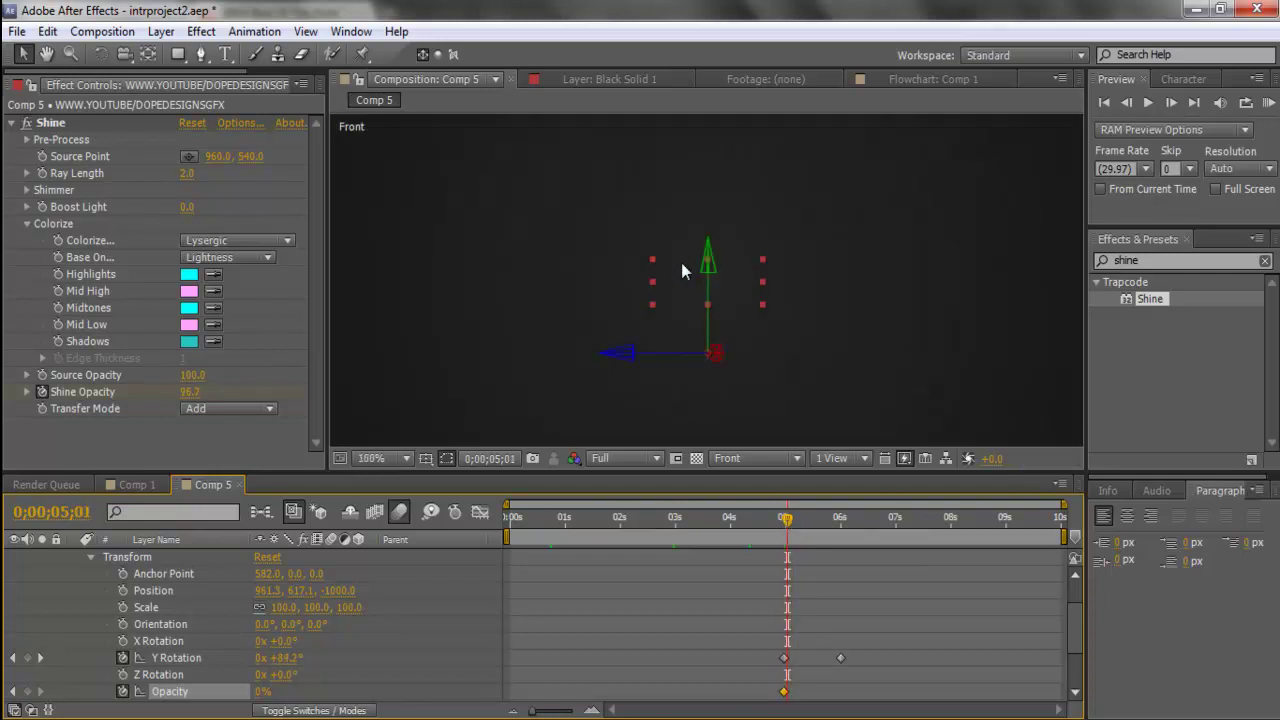
left_click(261, 691)
type("100")
key("Return")
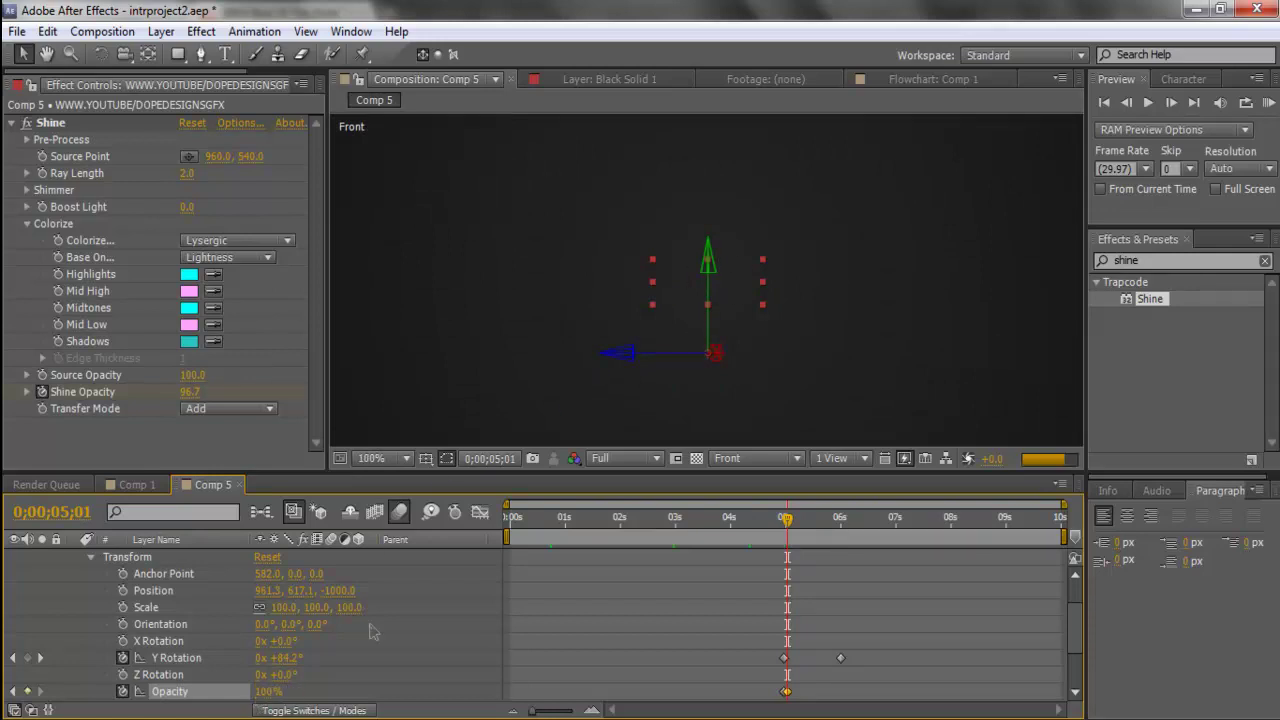
Scrub from 0;00;05;00 to 0;00;06;08 to check how the web address text appears and rotates in.
left_click(785, 517)
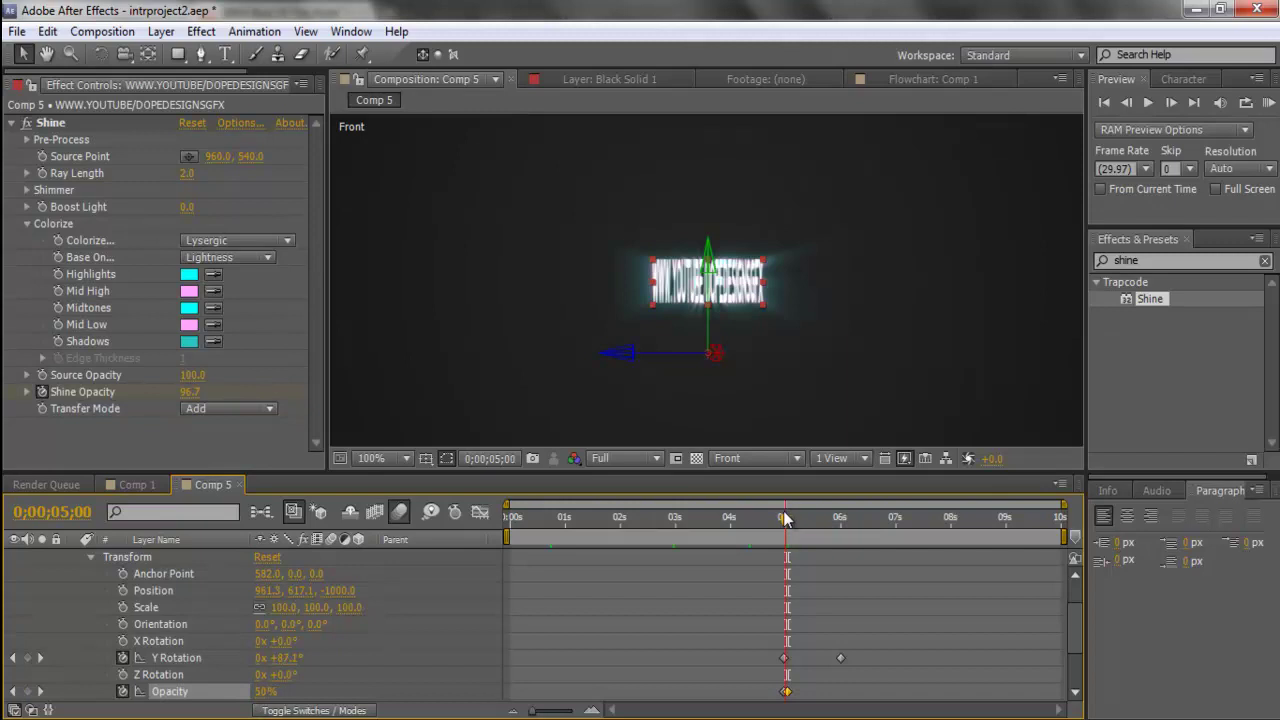
left_click_drag(785, 517, 804, 517)
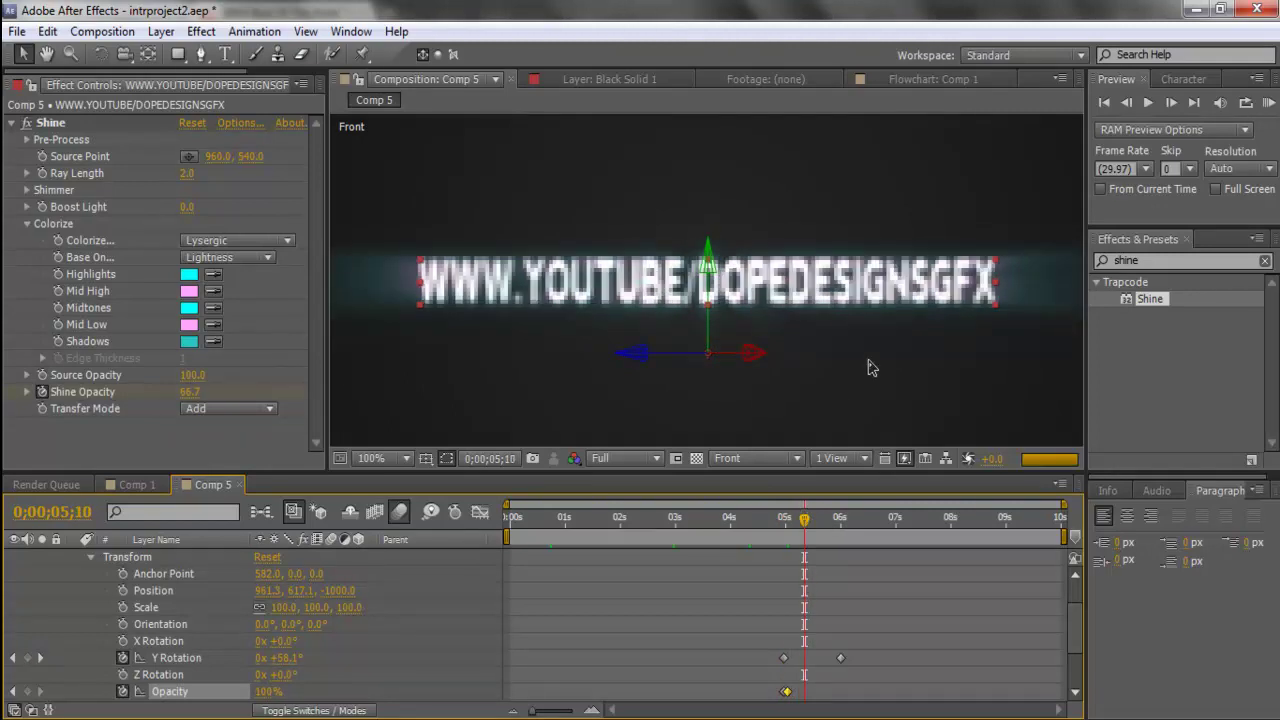
key("comma")
left_click_drag(805, 517, 855, 517)
key("comma")
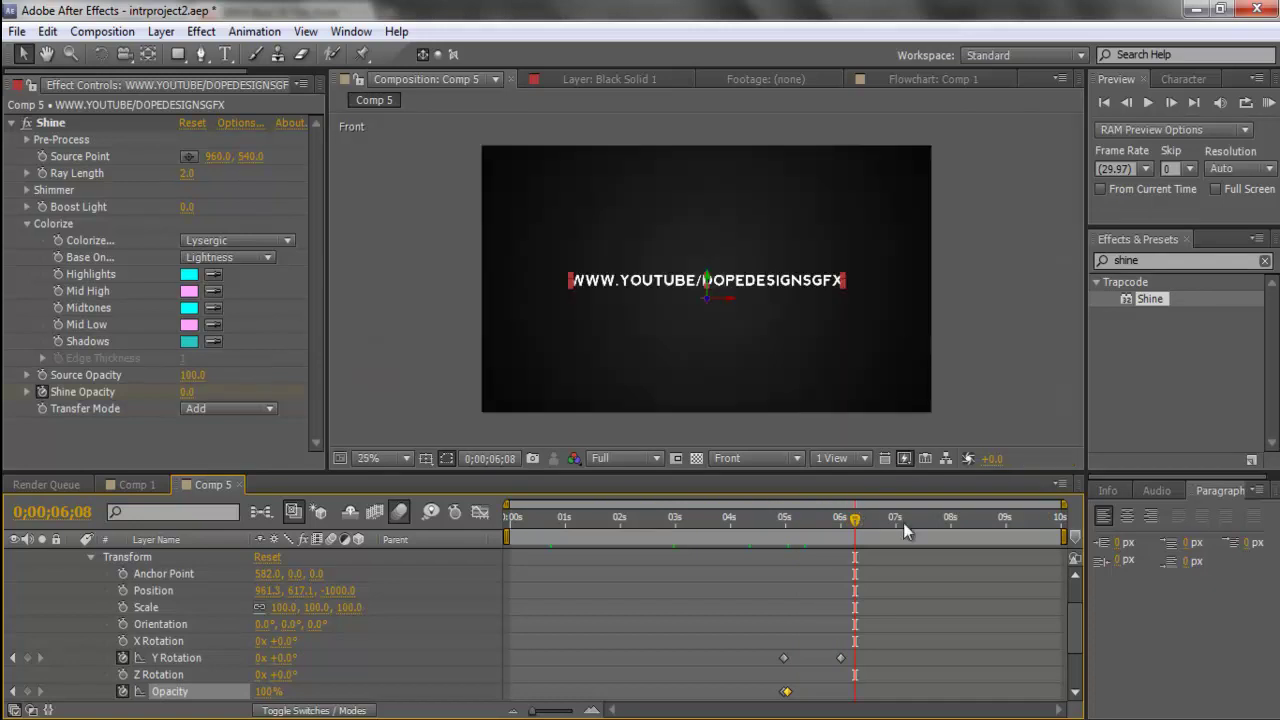
Add an Opacity keyframe of 100% to the web address text at 0;00;08;00.
scroll(1070, 614, "up", 3)
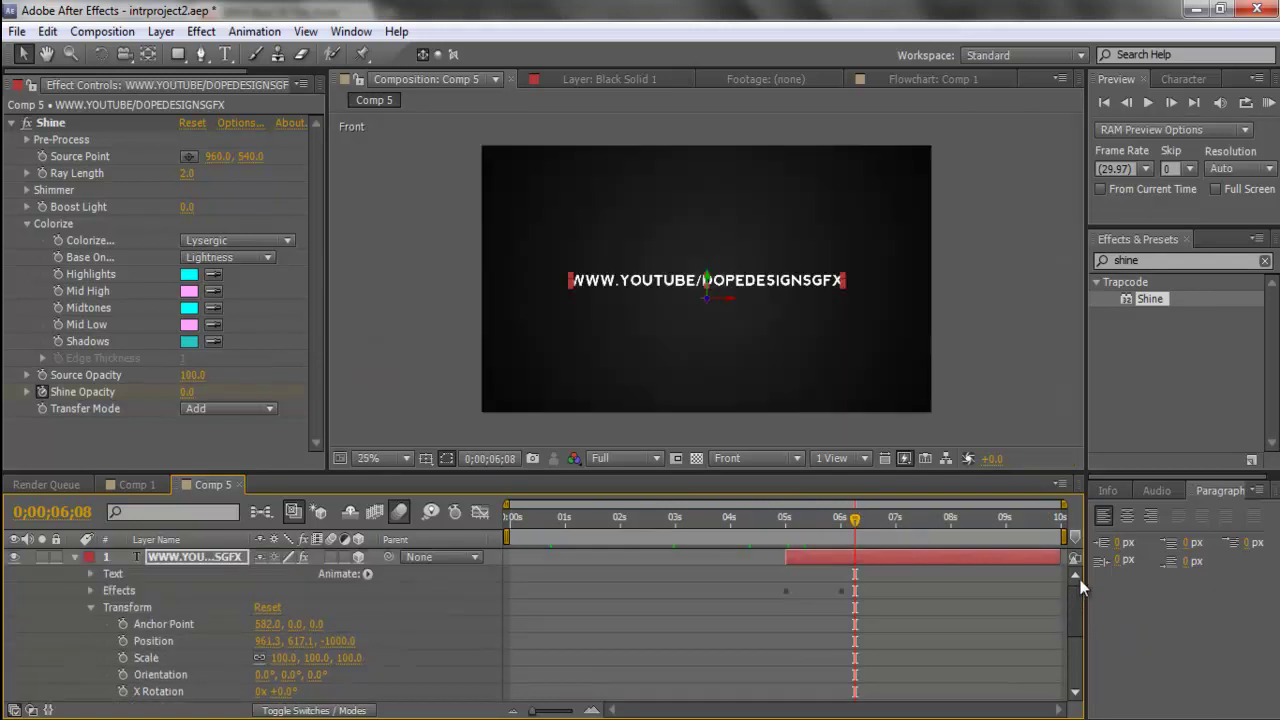
left_click(946, 518)
left_click_drag(950, 519, 955, 519)
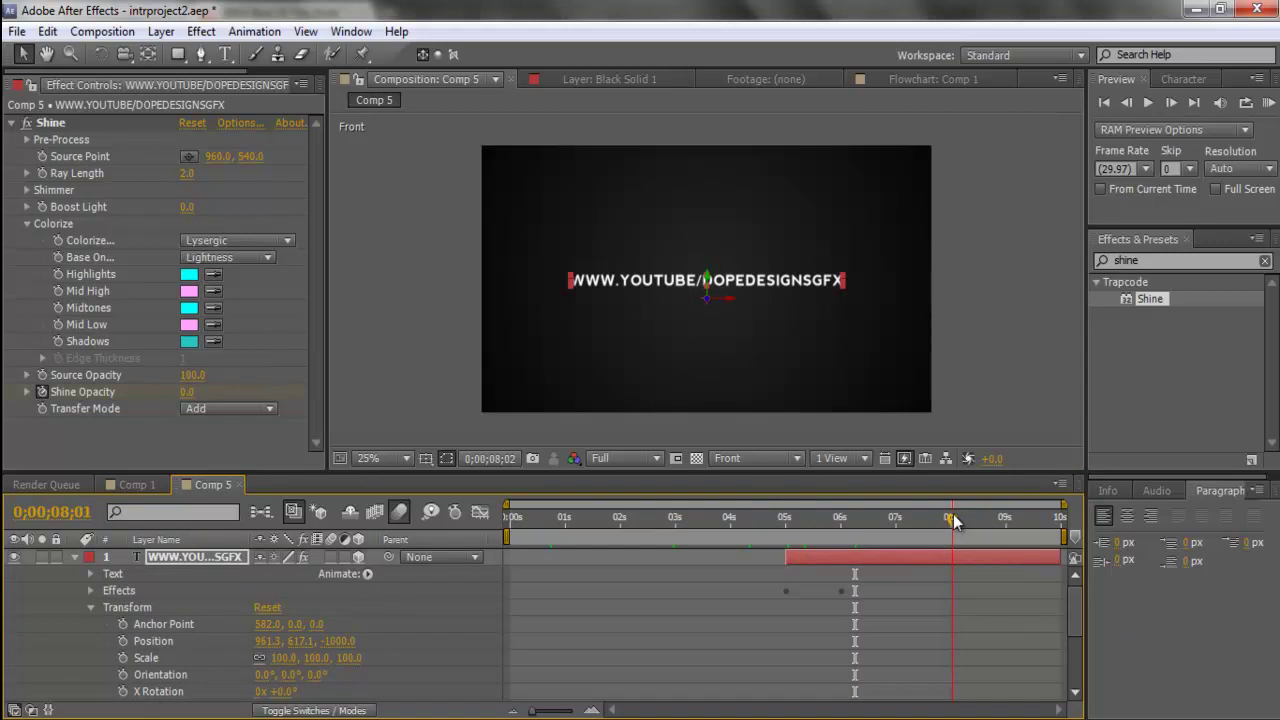
left_click(950, 519)
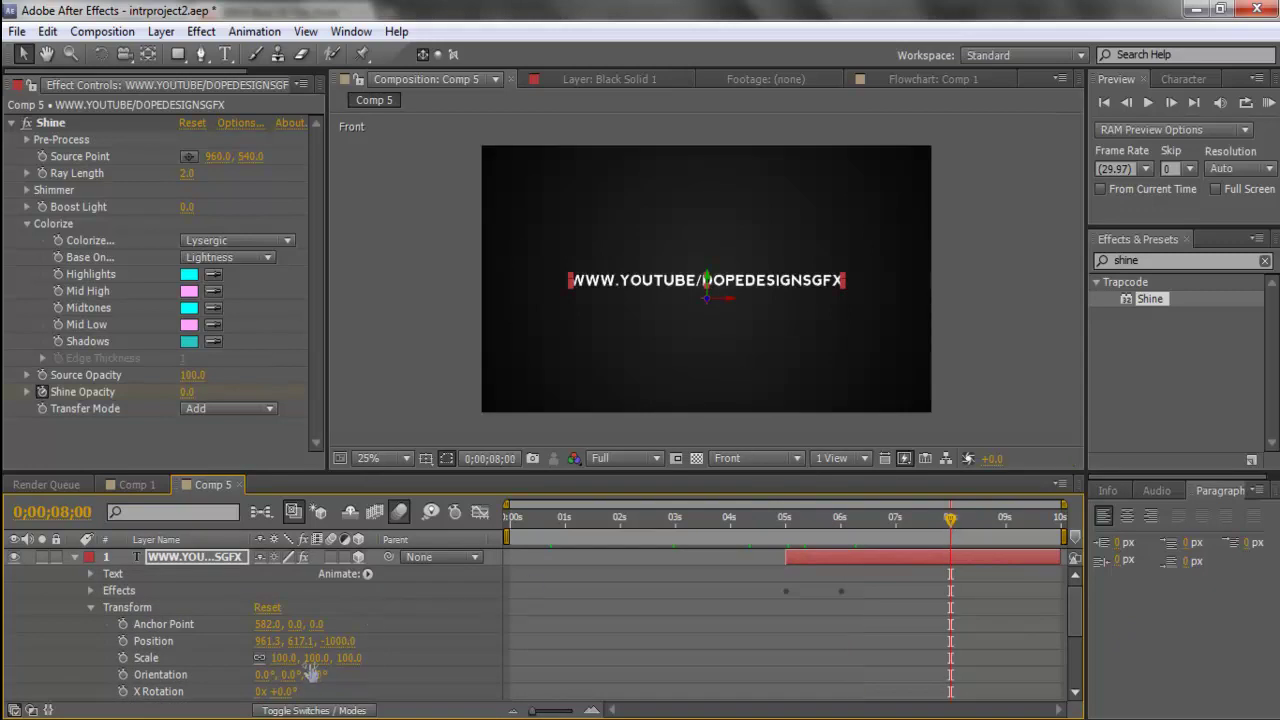
scroll(312, 675, "down", 4)
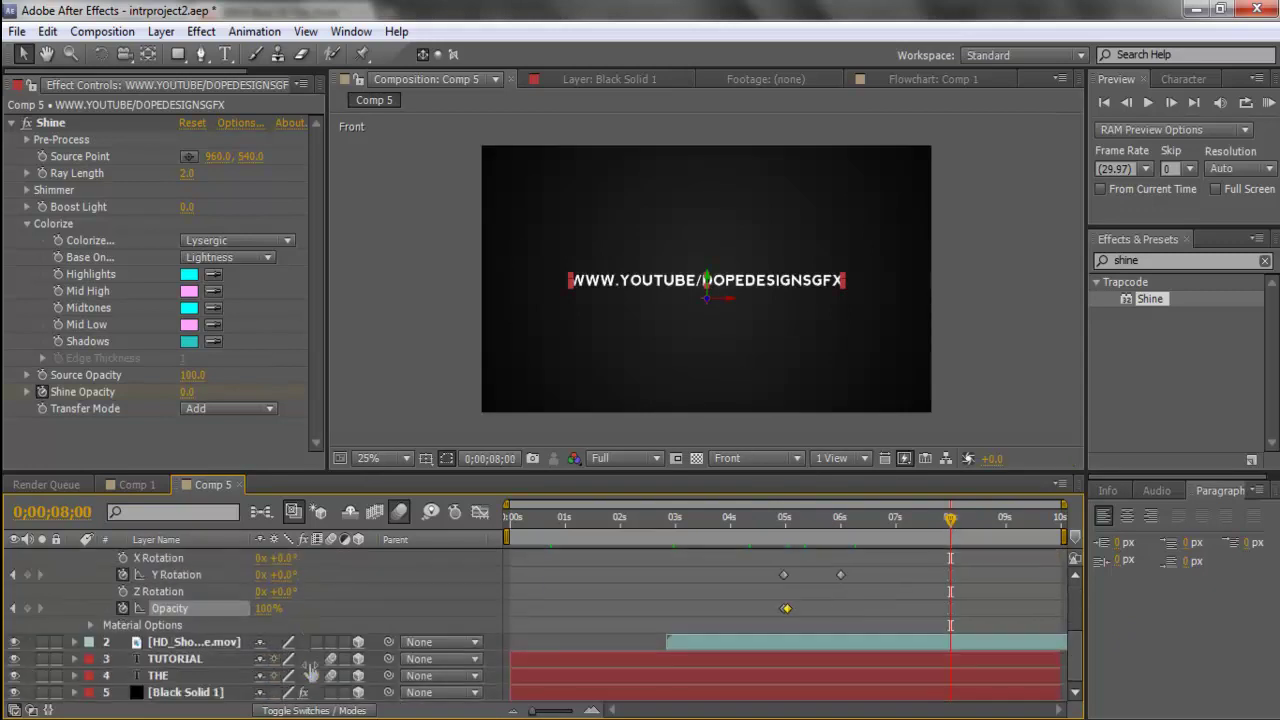
left_click(268, 609)
type("99")
key("Return")
left_click(265, 609)
key("Return")
mouse_move(950, 610)
left_click(1171, 102)
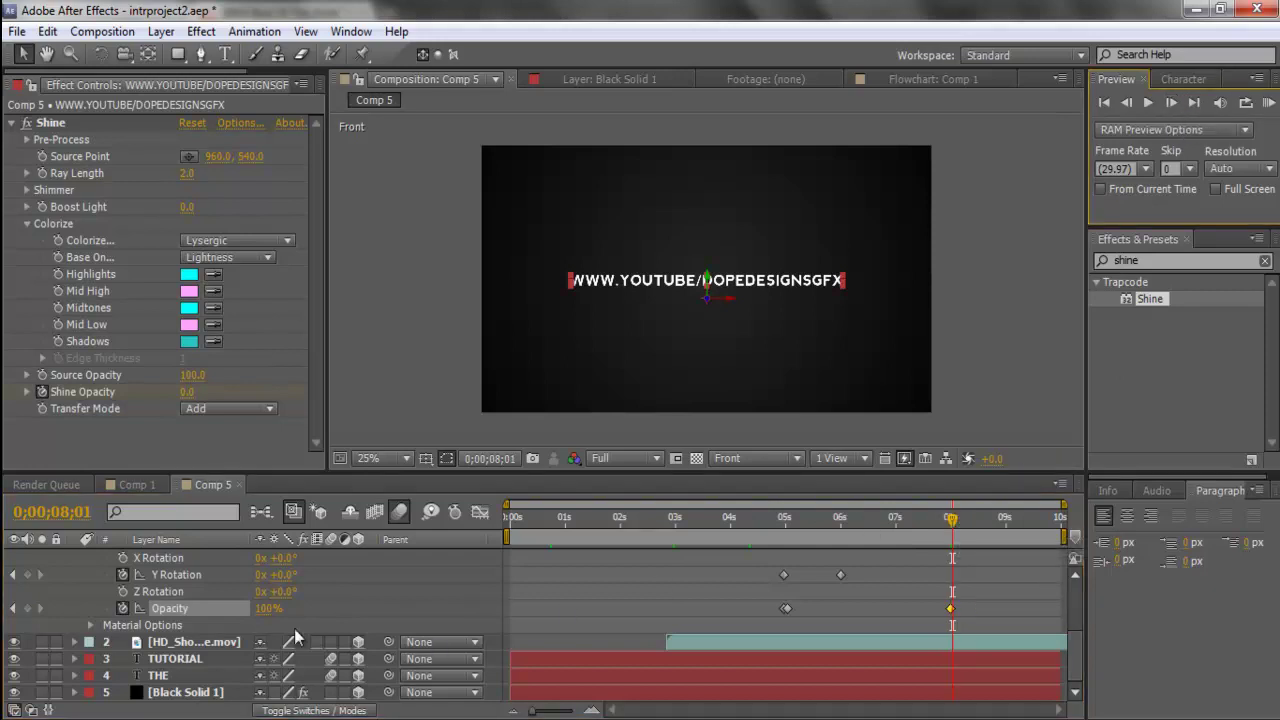
left_click(267, 608)
type("0")
key("Return")
Keyframe the web address text's Opacity at 0% at 0;00;09;00 to fade it out.
left_click_drag(955, 528, 1006, 522)
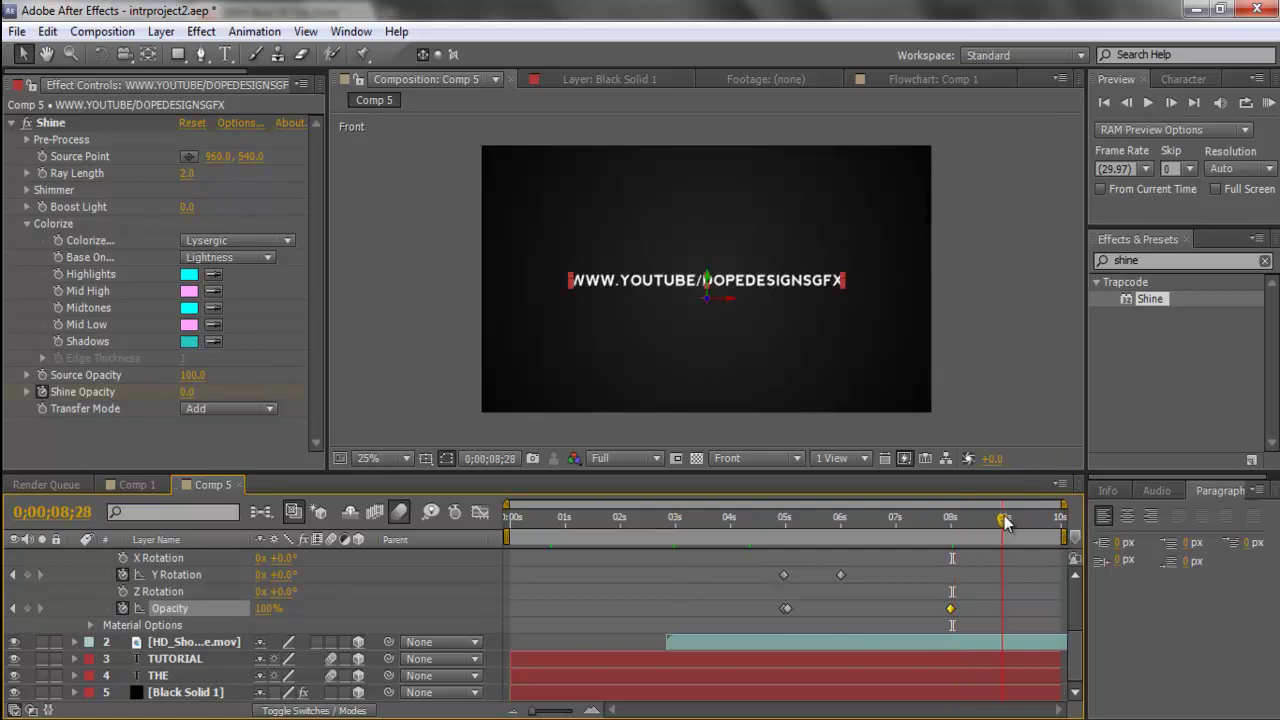
left_click(268, 608)
type("0")
key("Return")
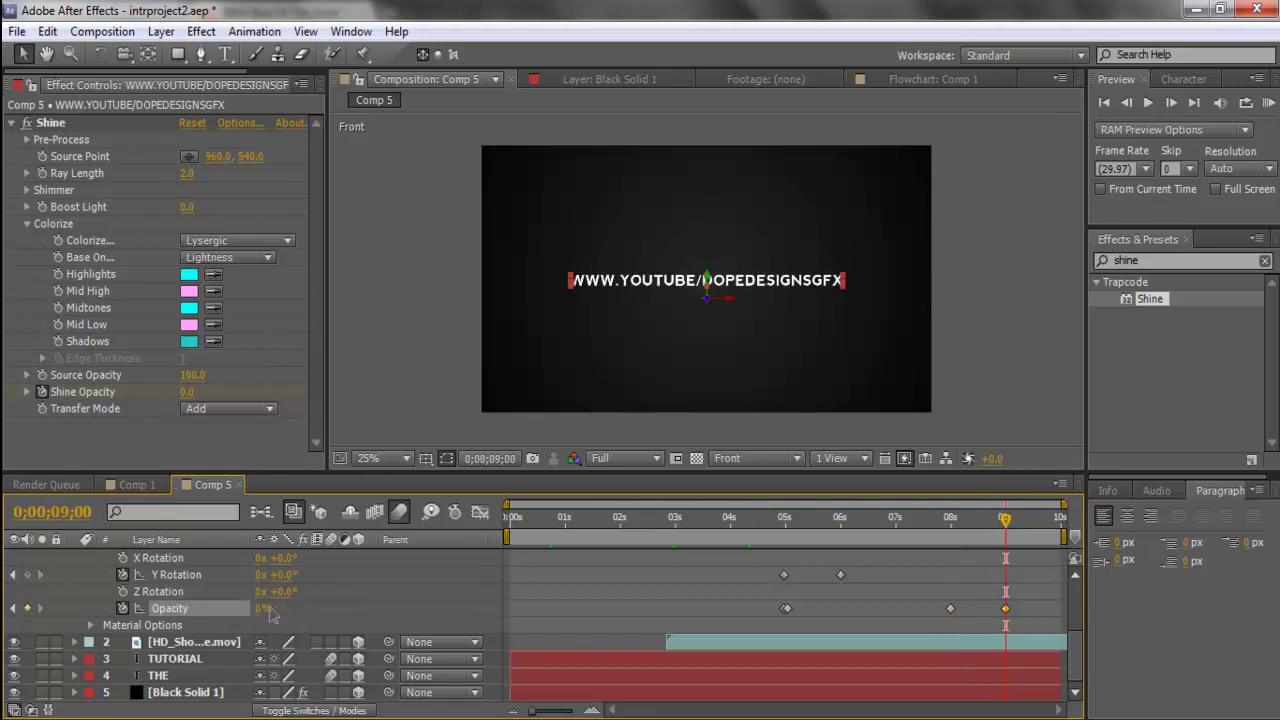
Move the web address text's final 0% Opacity keyframe to about 0;00;08;16 and scrub through the intro to check the timing.
left_click(955, 520)
left_click_drag(957, 525, 1016, 528)
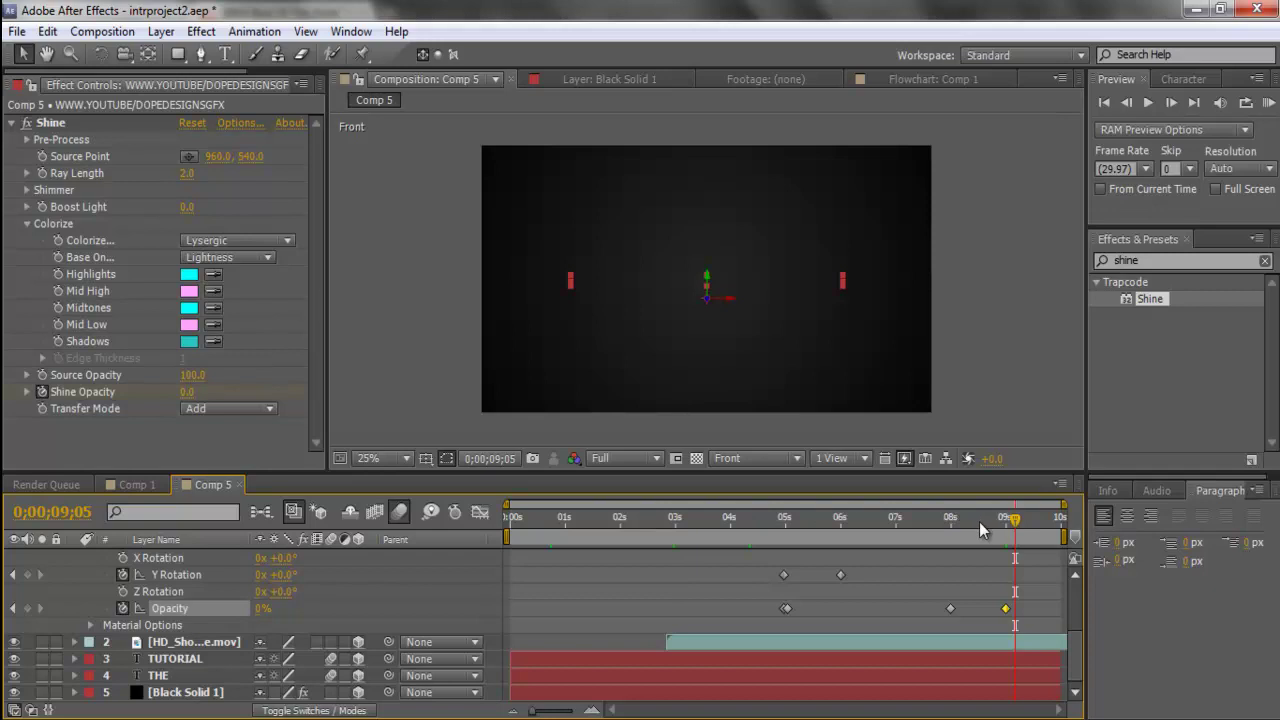
left_click_drag(986, 519, 981, 530)
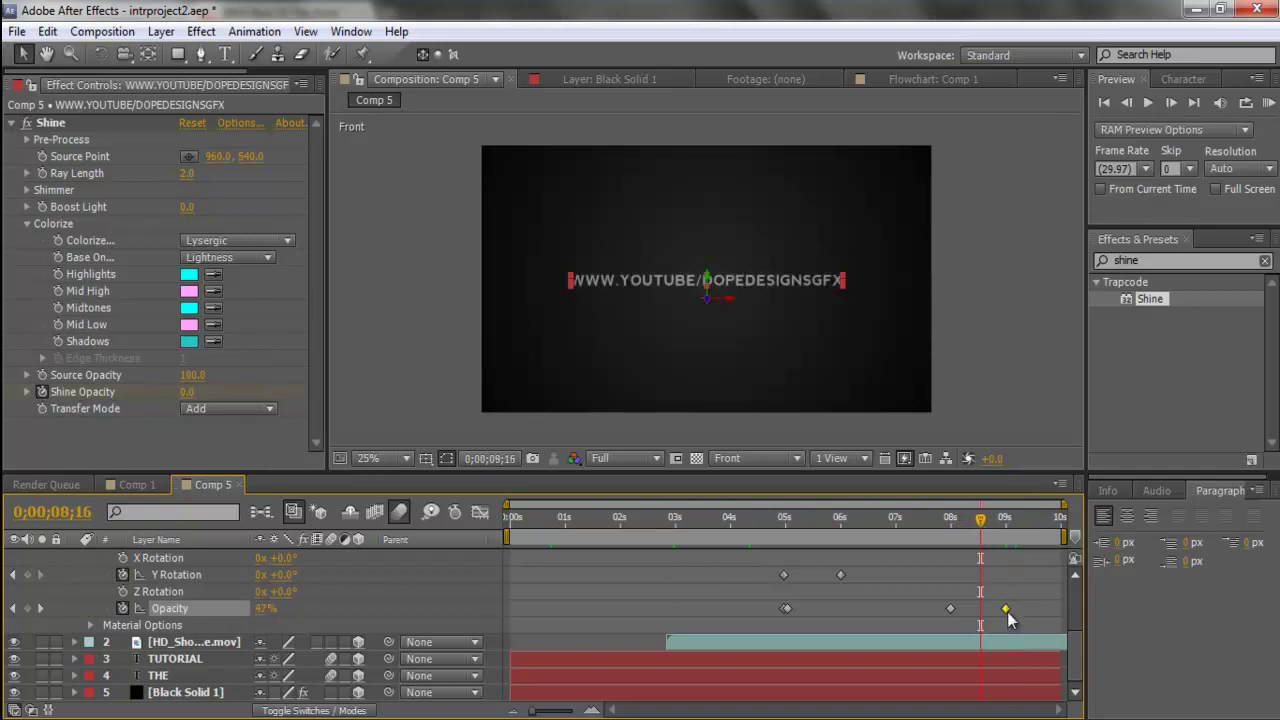
left_click_drag(1006, 609, 979, 621)
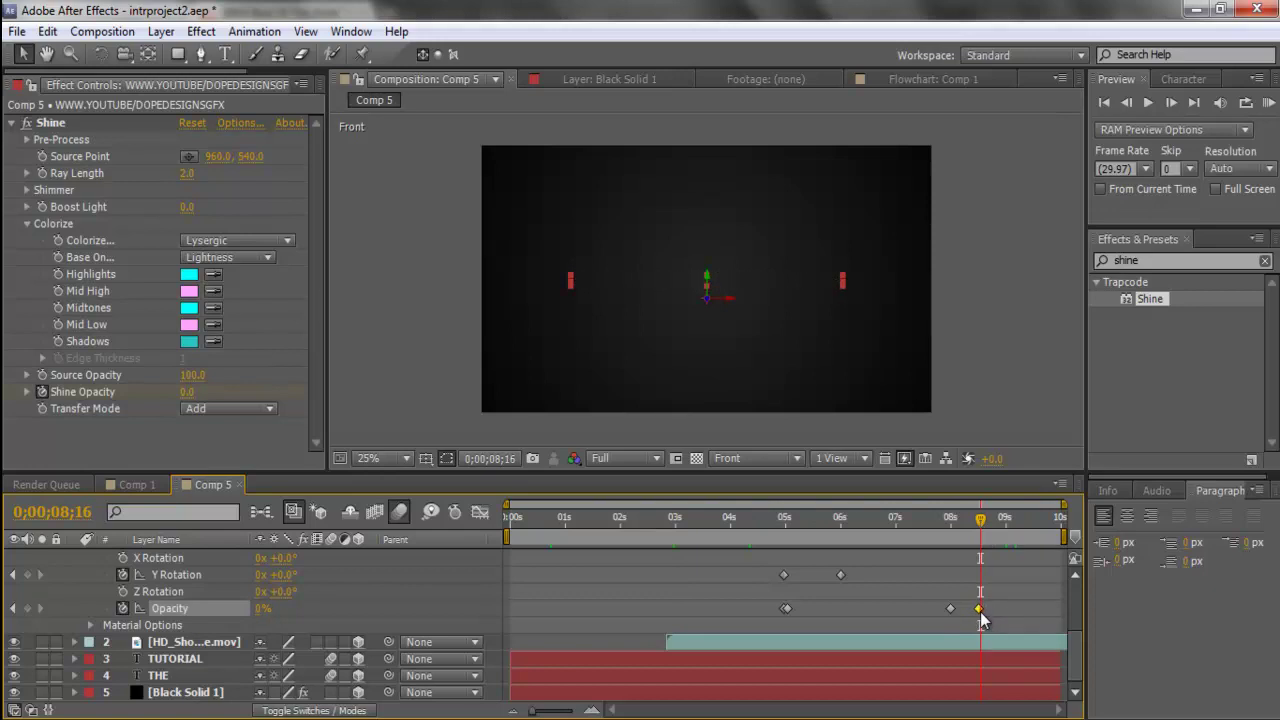
mouse_move(981, 524)
left_mouse_down()
mouse_move(937, 530)
mouse_move(990, 528)
left_mouse_up()
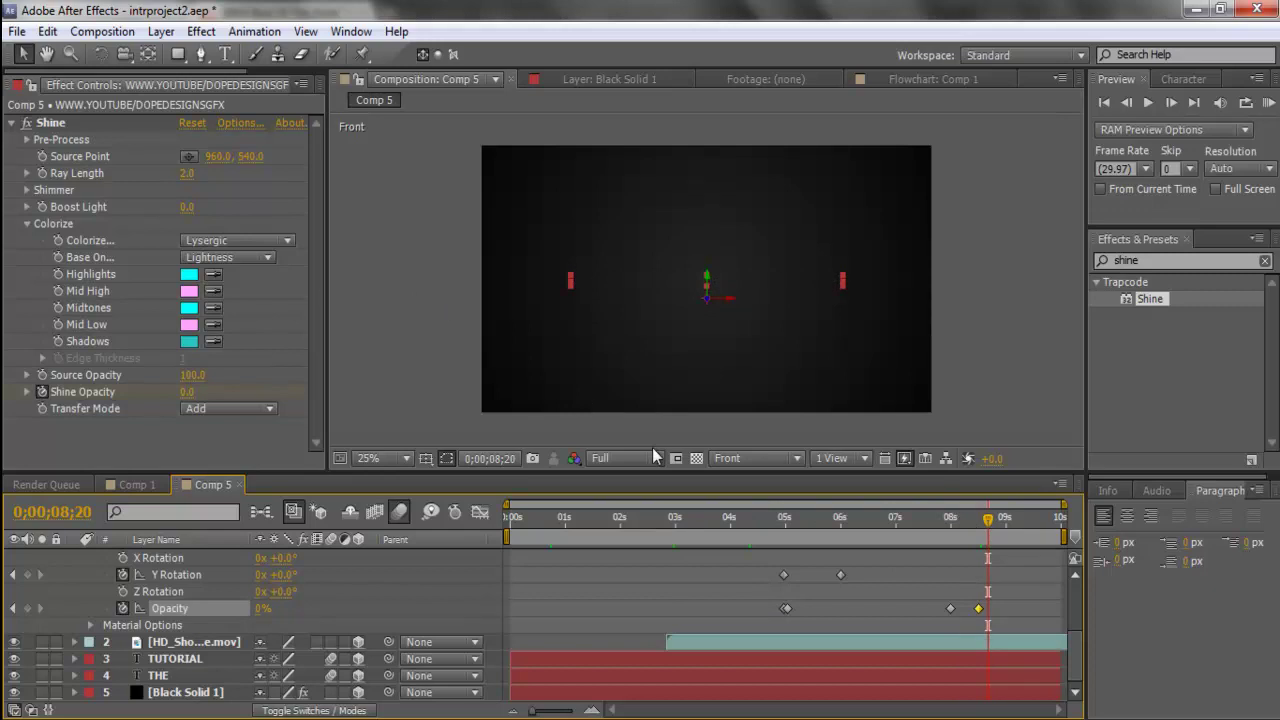
left_click_drag(580, 535, 877, 504)
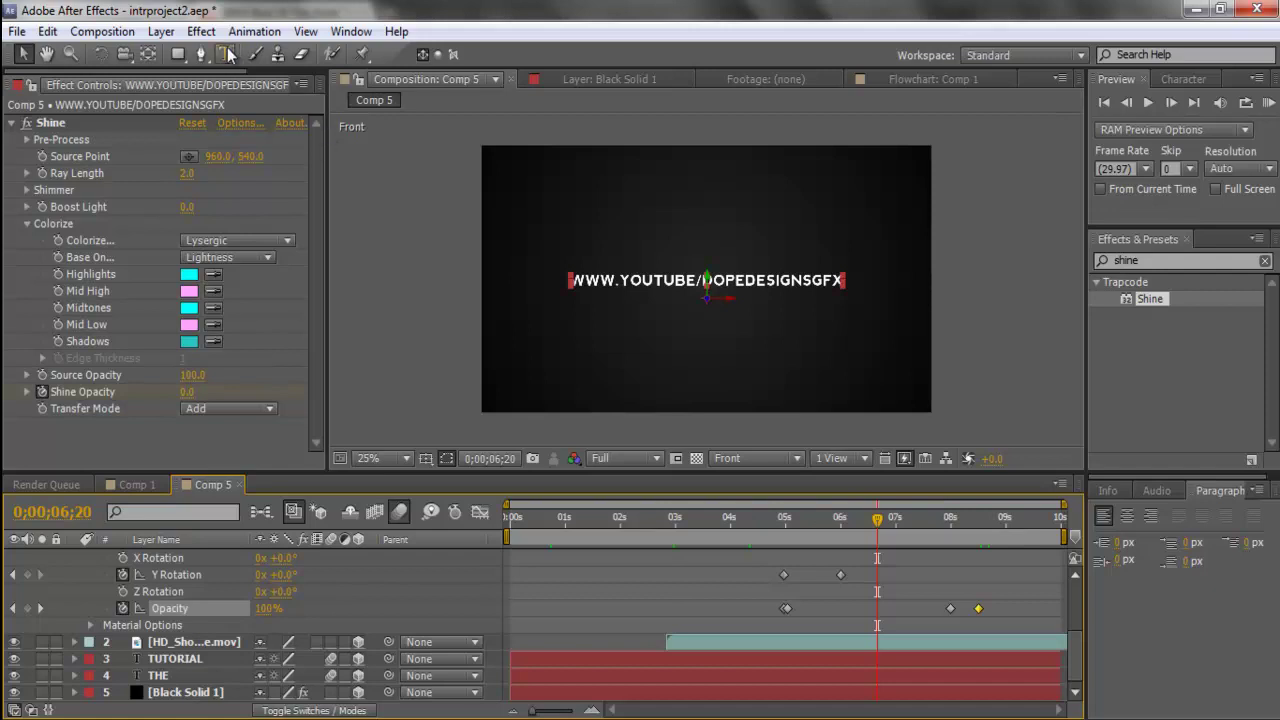
Add Comp 5 to the render queue and bring its queued entry into view.
left_click(131, 40)
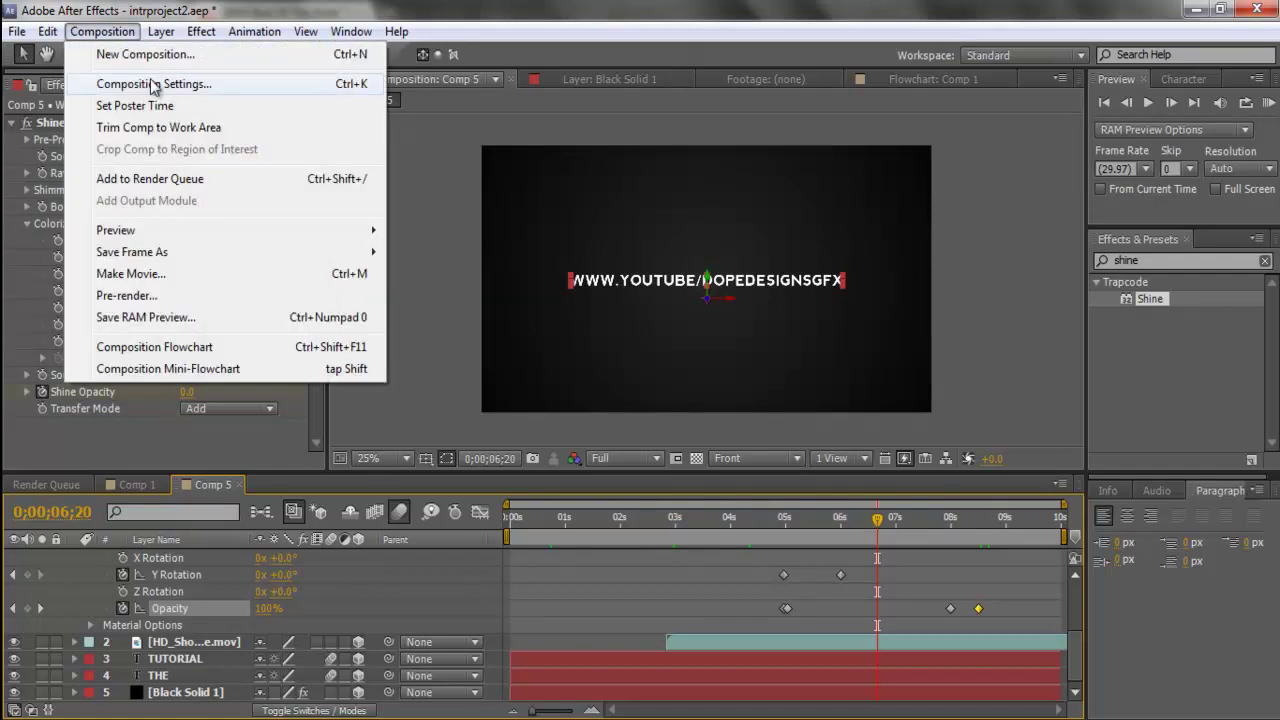
left_click(157, 179)
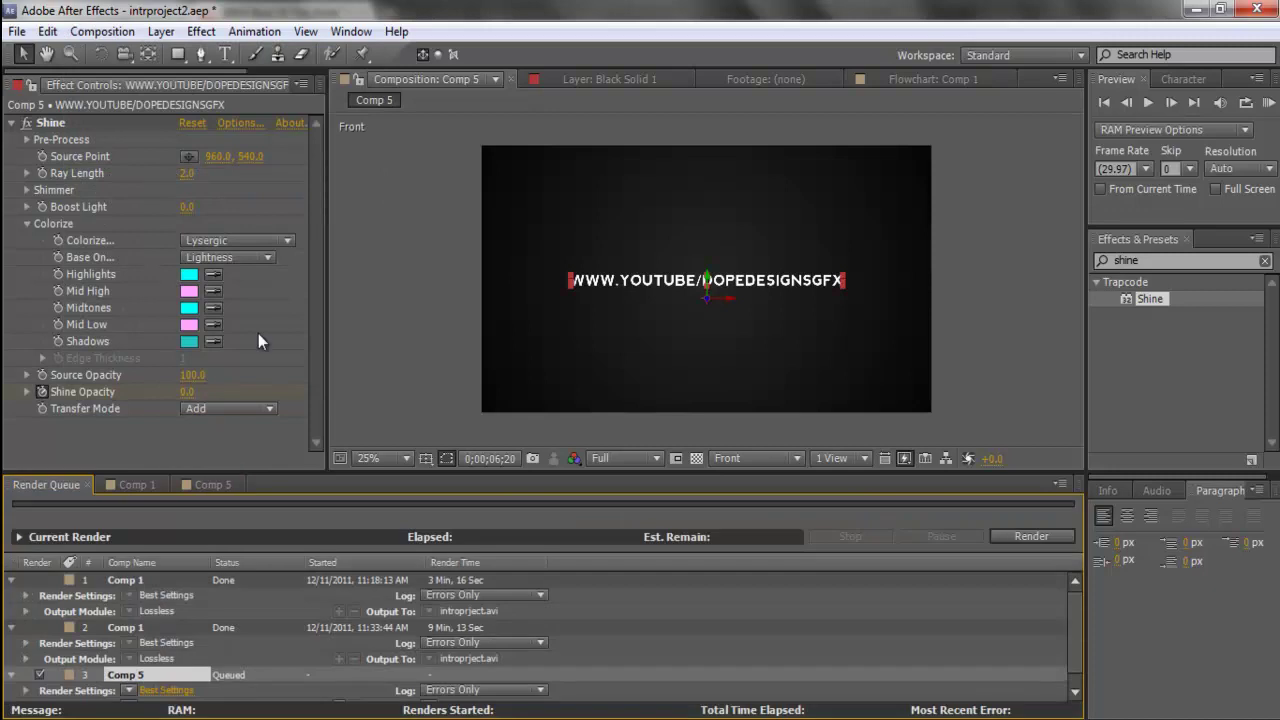
scroll(357, 609, "down", 1)
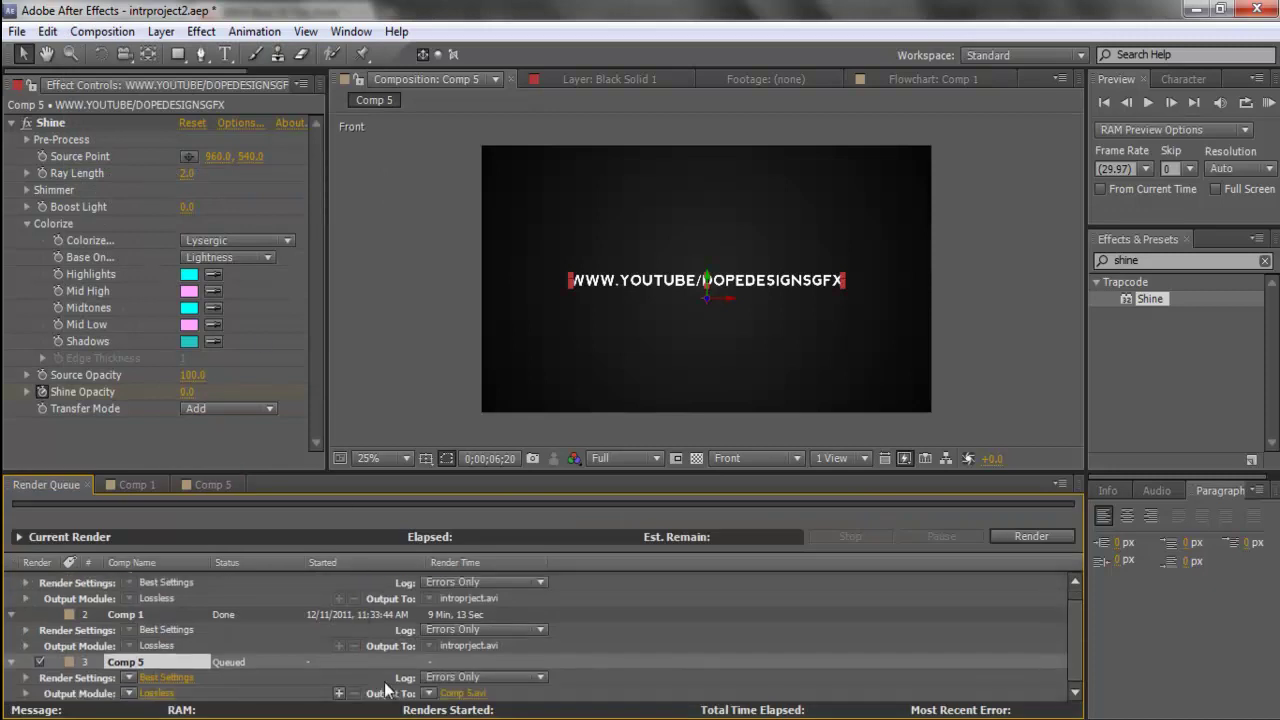
left_click(455, 694)
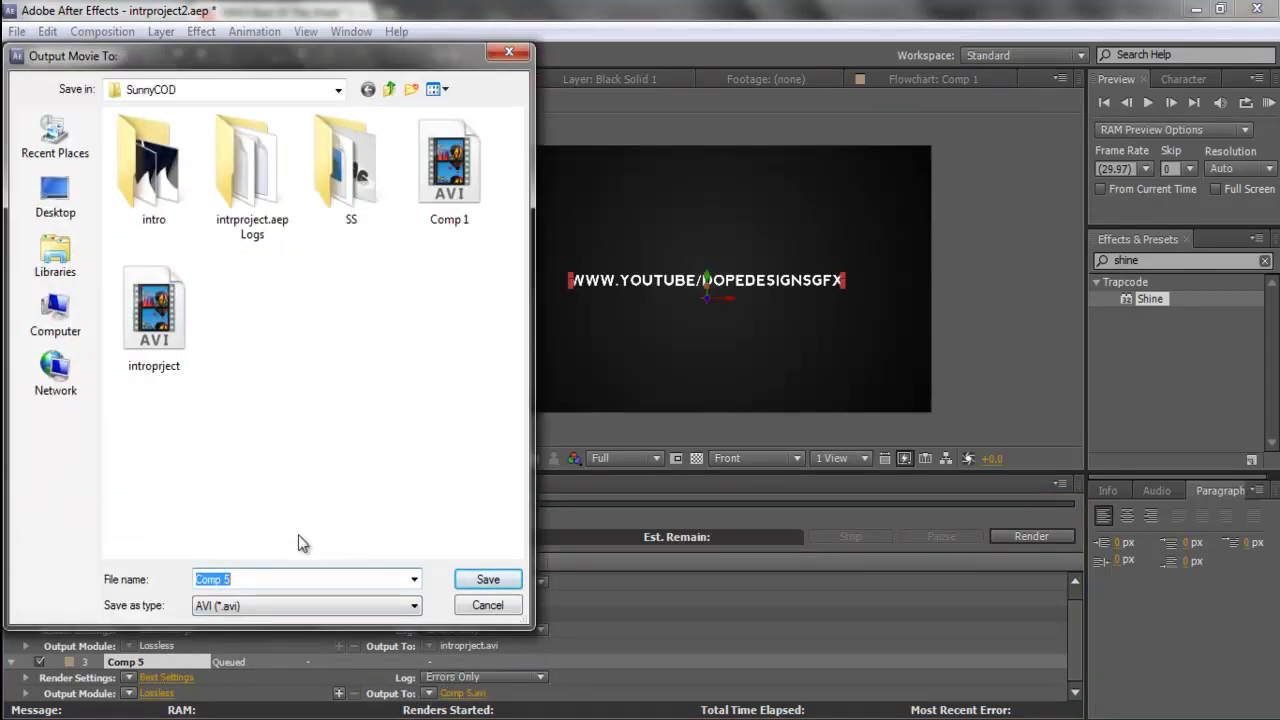
left_click(267, 578)
key("BackSpace")
key("BackSpace")
key("BackSpace")
key("BackSpace")
key("BackSpace")
key("BackSpace")
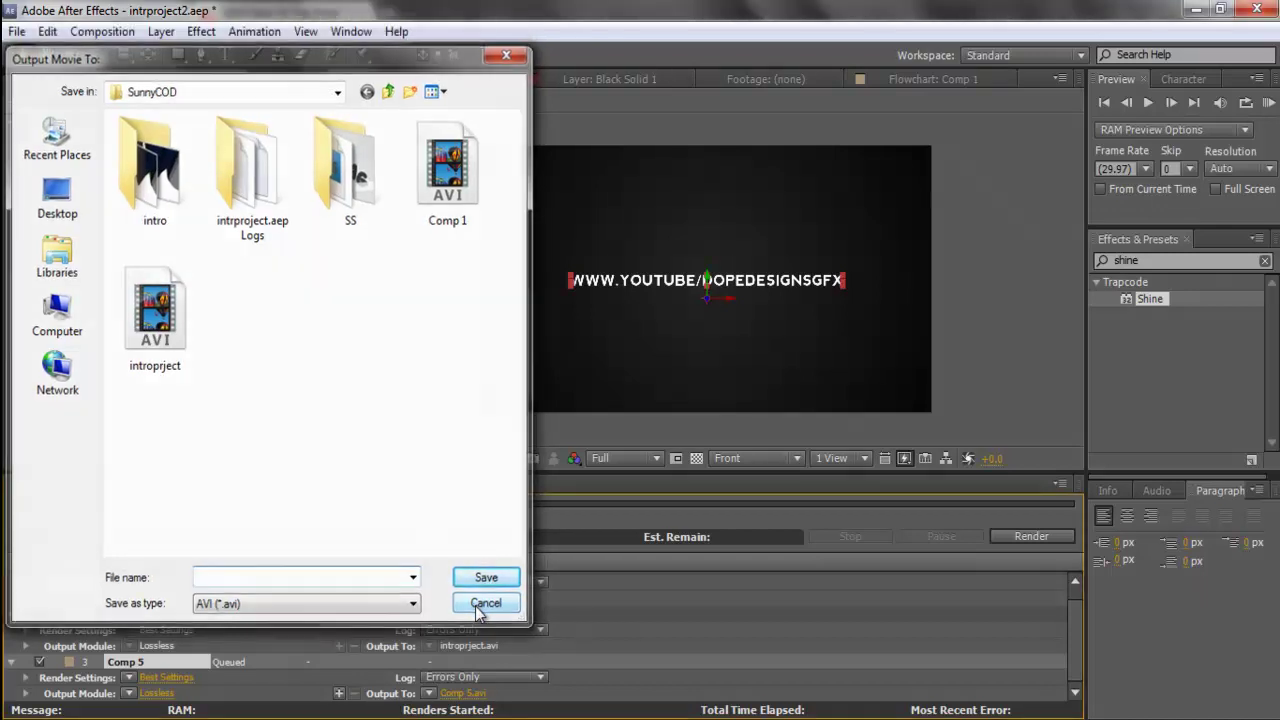
left_click(480, 606)
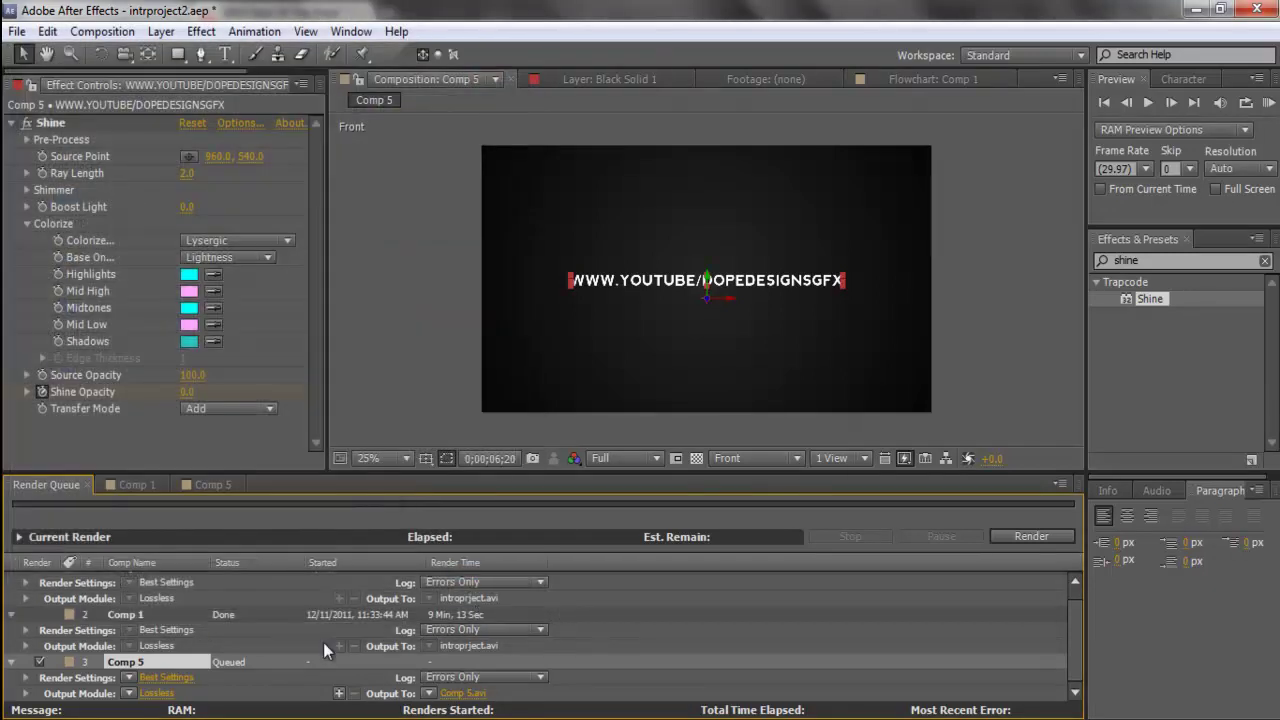
Accept Best quality and Full resolution in Comp 5's render settings, and AVI format in its output module settings.
left_click(164, 678)
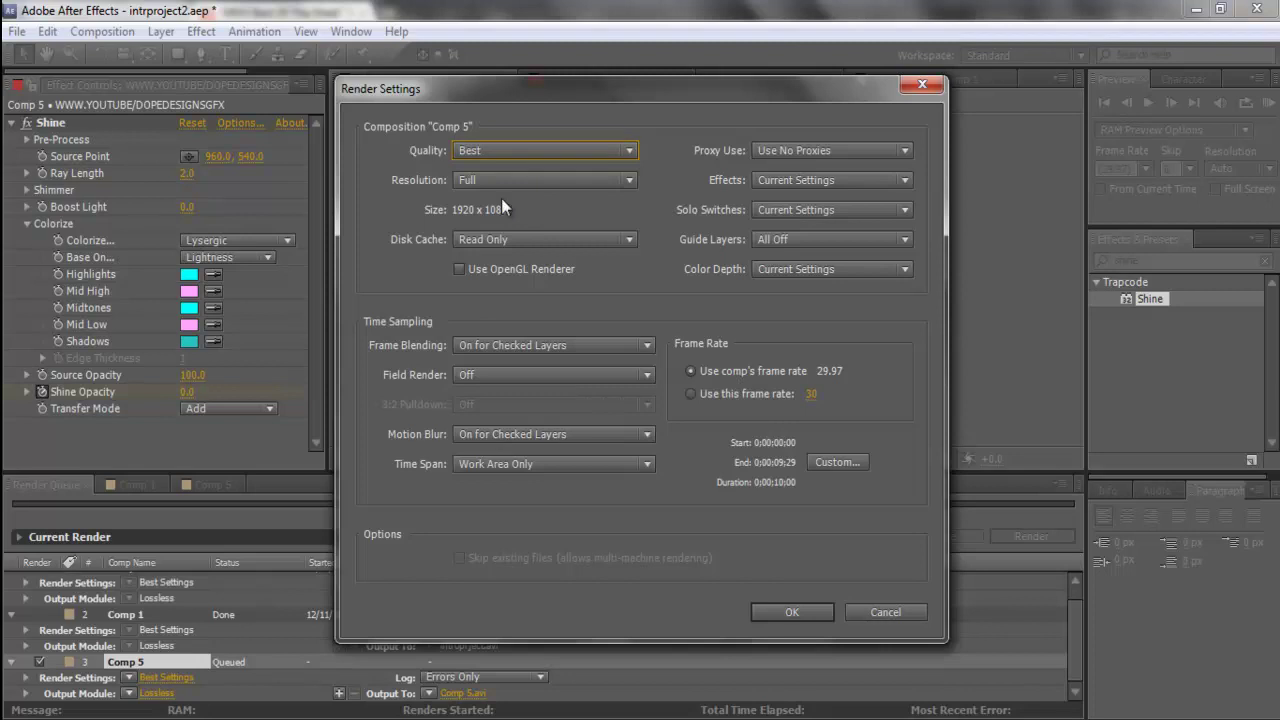
left_click(754, 614)
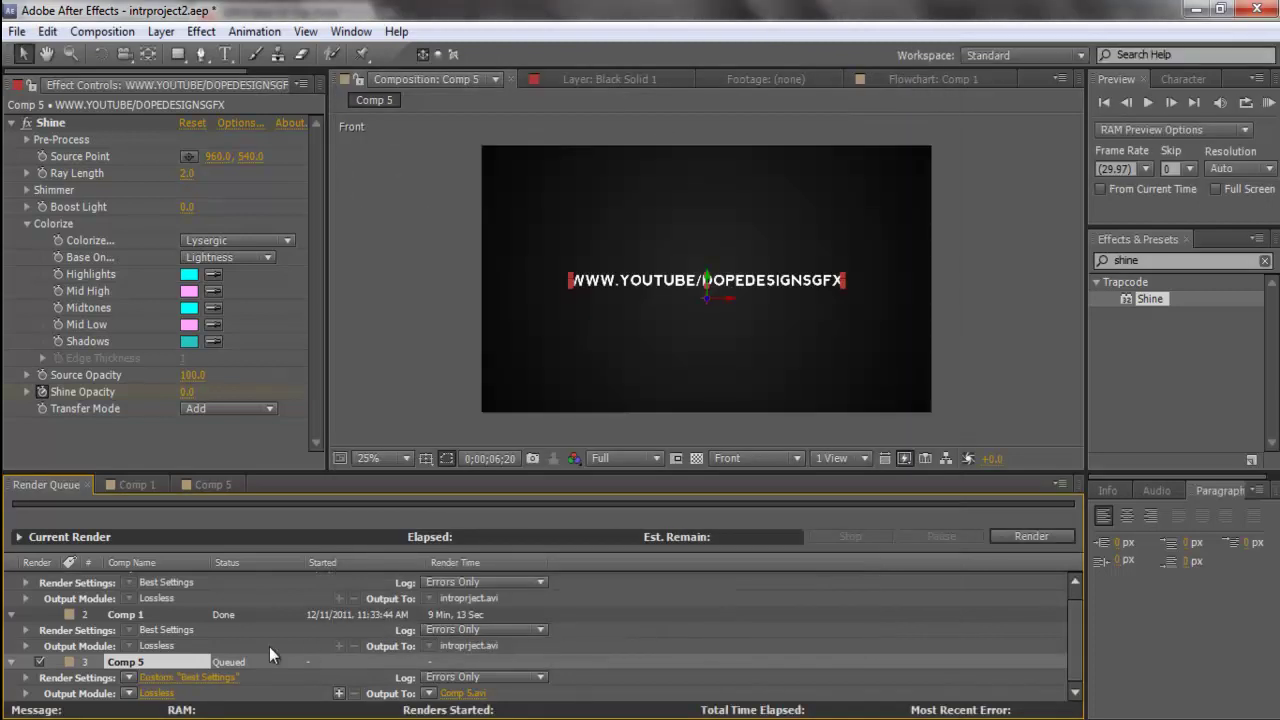
left_click(165, 693)
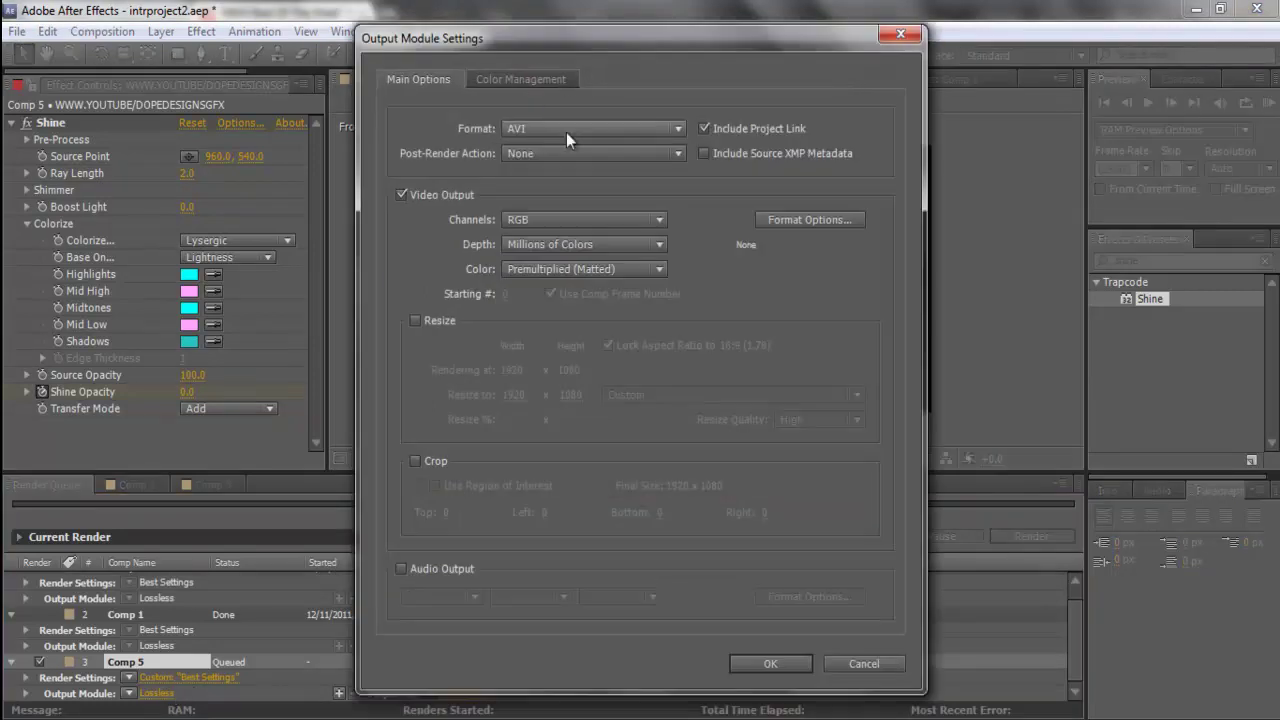
left_click(768, 663)
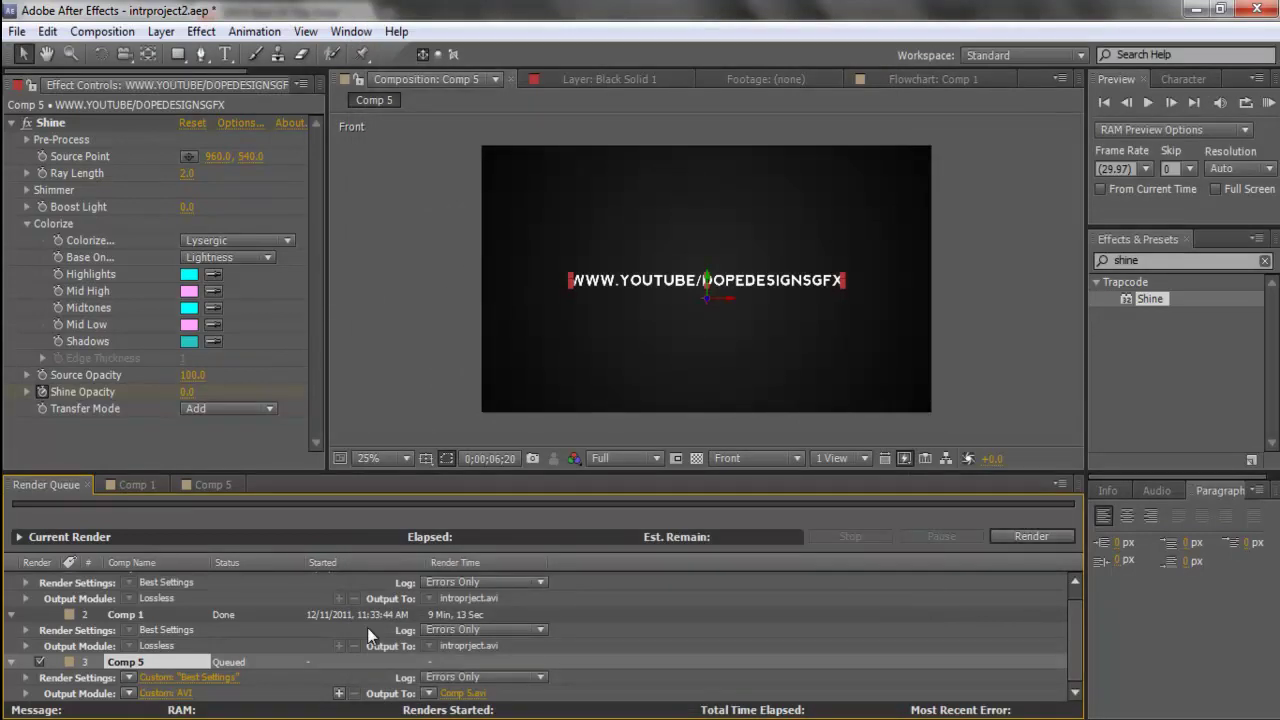